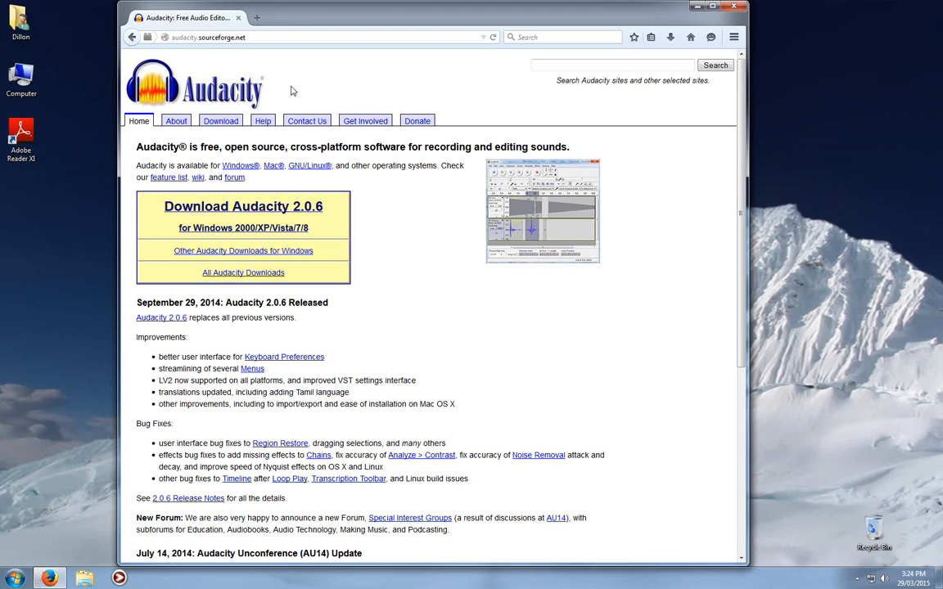
Open the Audacity 2.0.6 Windows installer download, cancel saving the file and close the browser
left_click(235, 36)
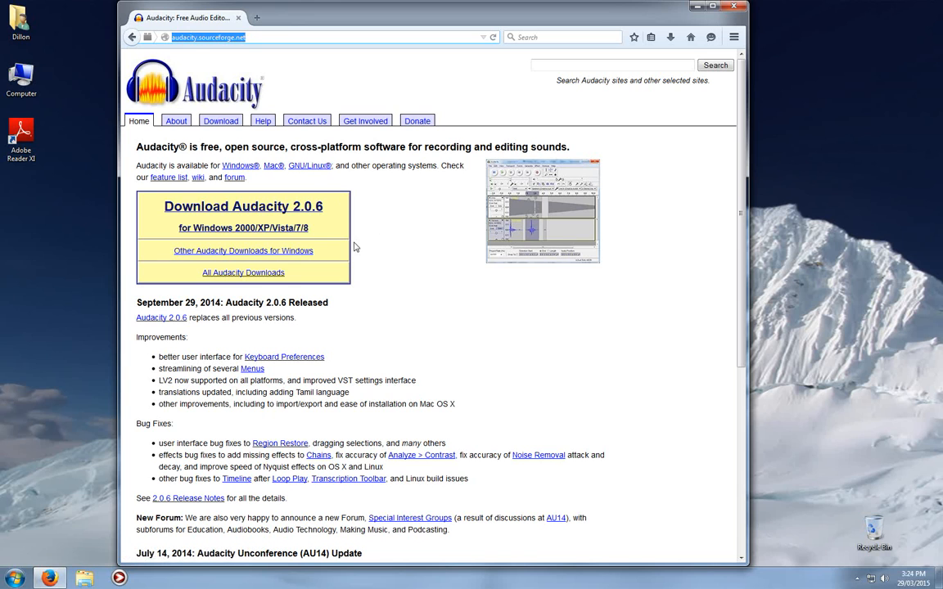
left_click(286, 206)
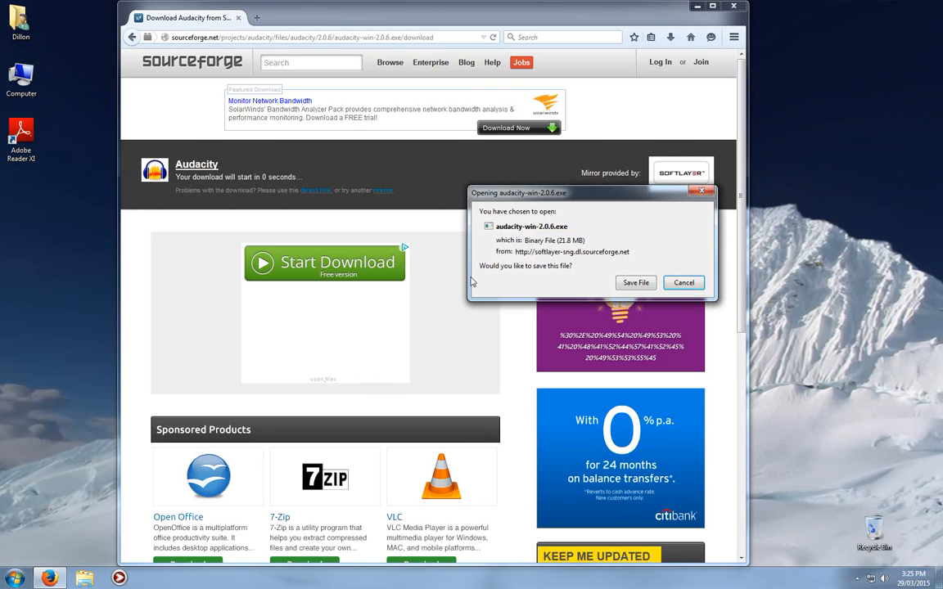
left_click(685, 284)
left_click(736, 6)
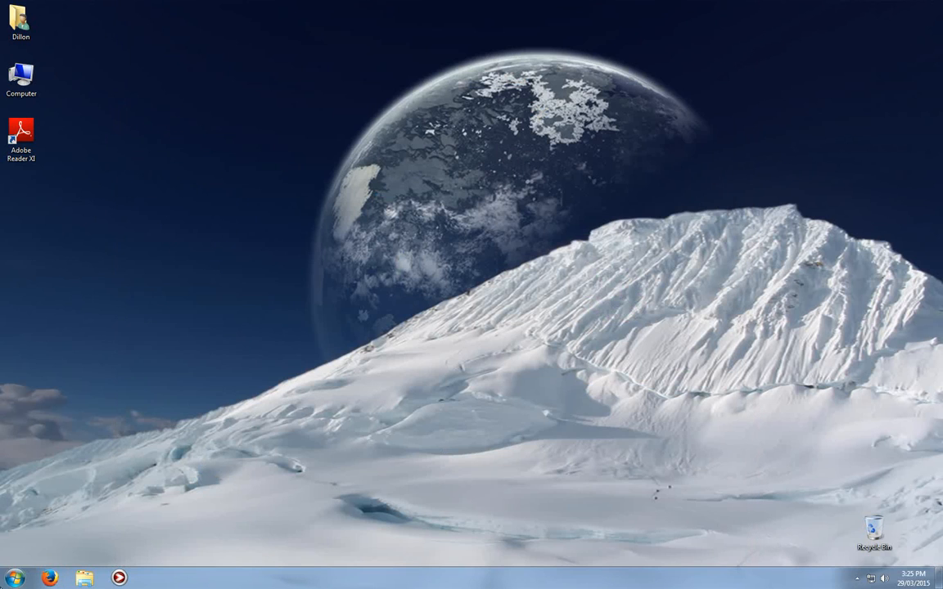
Launch Audacity and dismiss its welcome dialog
left_click(8, 583)
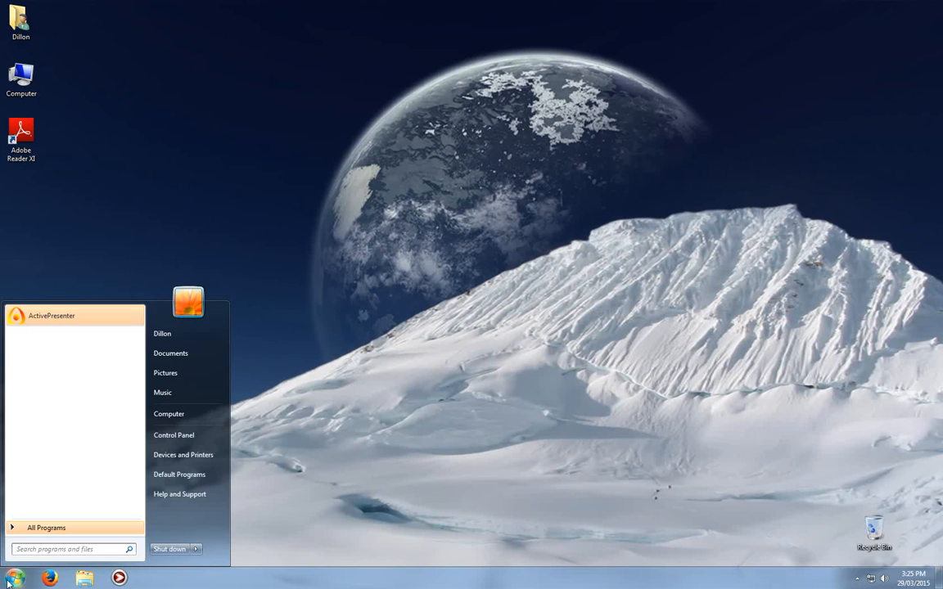
type("aud")
key("Return")
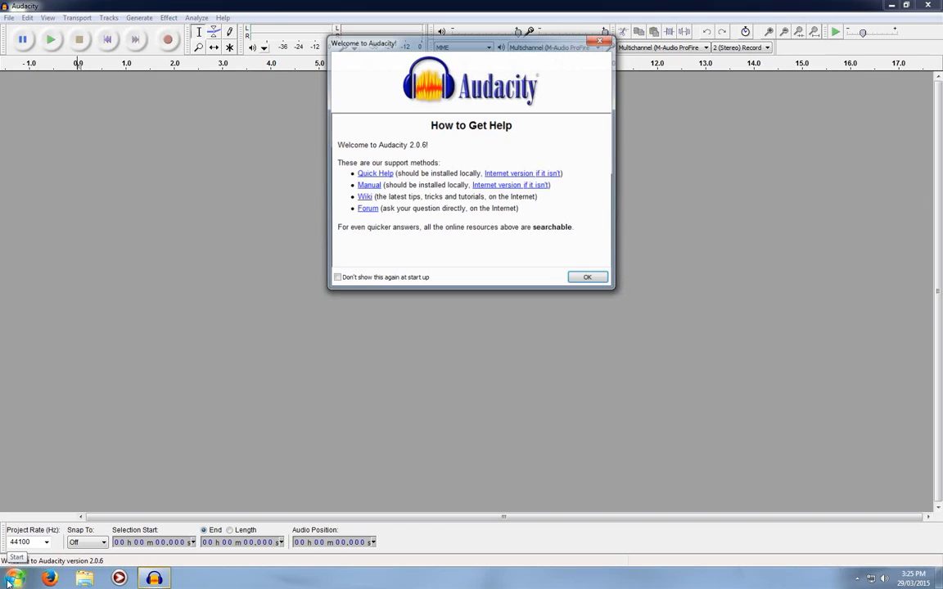
left_click(587, 277)
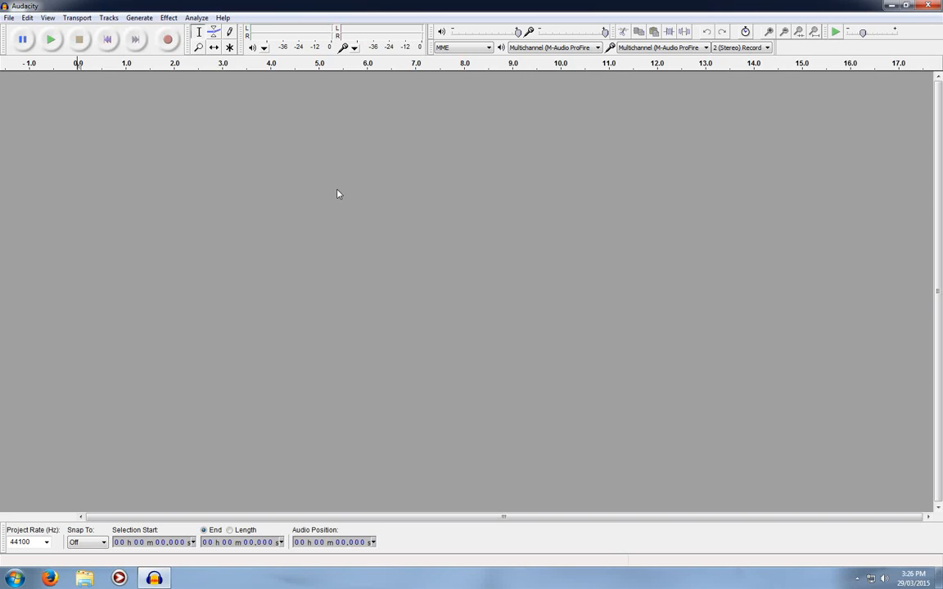
Add a new mono audio track to the empty project
left_click(109, 17)
mouse_move(115, 31)
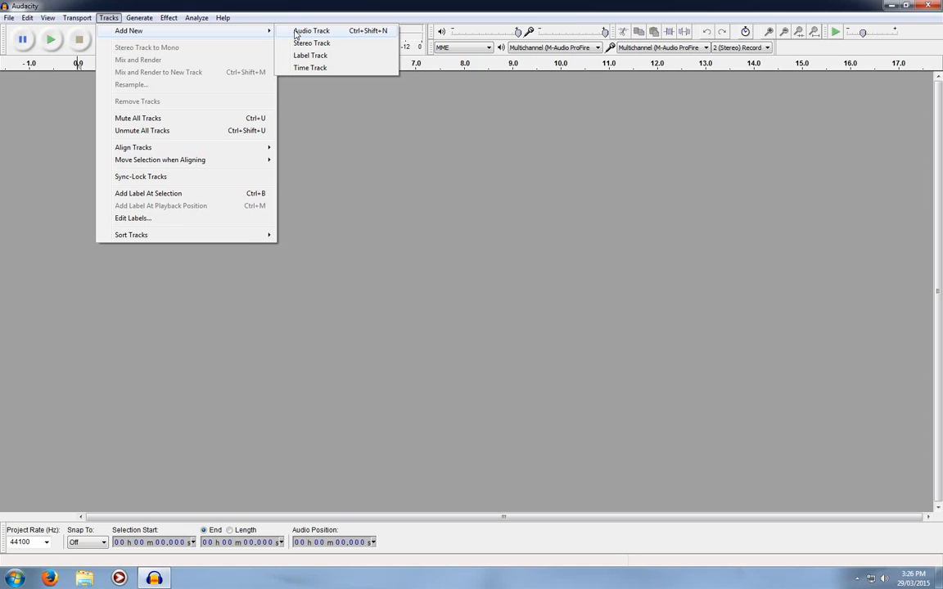
key("Escape")
left_click(332, 162)
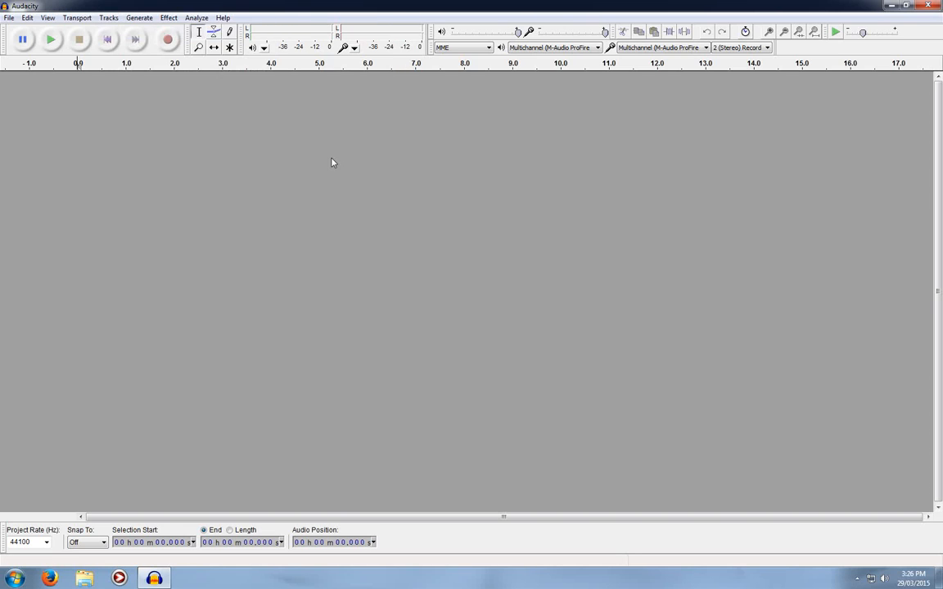
key("ctrl+shift+n")
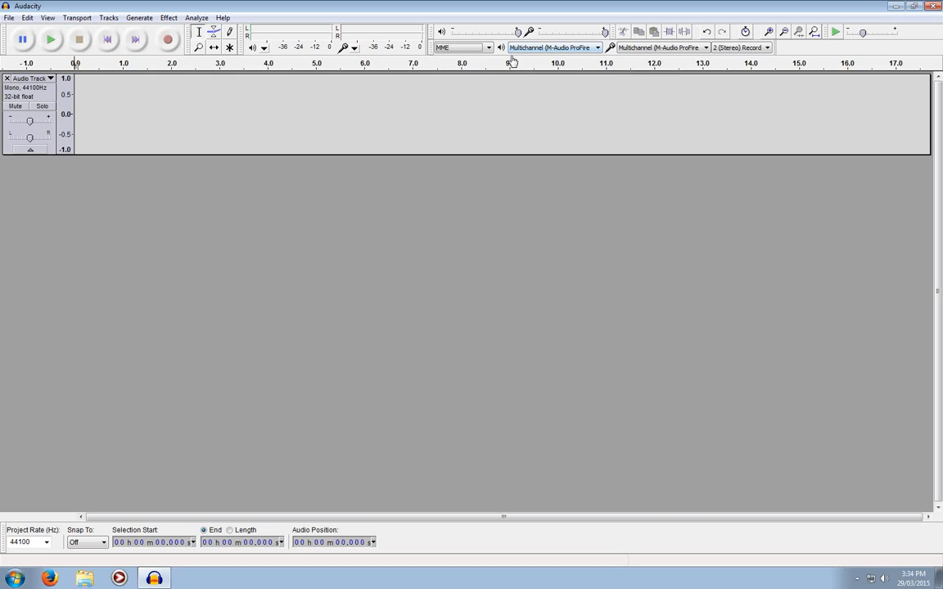
Select the Multichannel (M-Audio ProFire) playback device and set the recording channels to 1 (Mono)
left_click(587, 50)
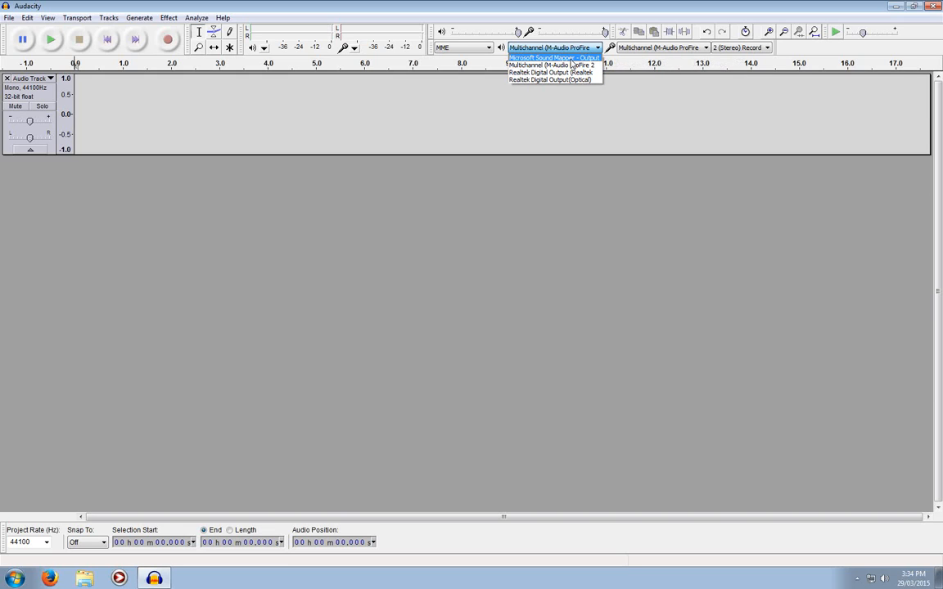
left_click(558, 65)
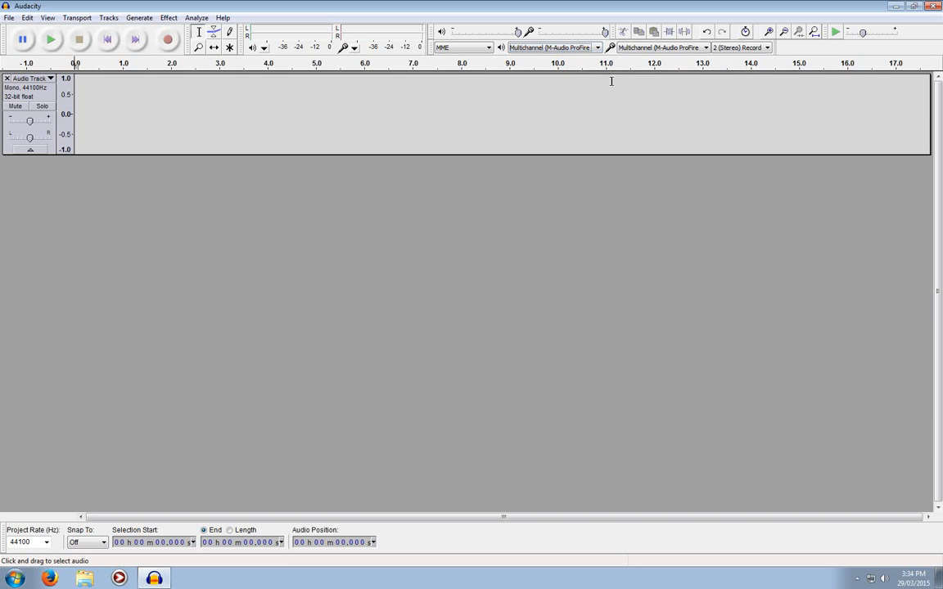
left_click(730, 48)
left_click(730, 58)
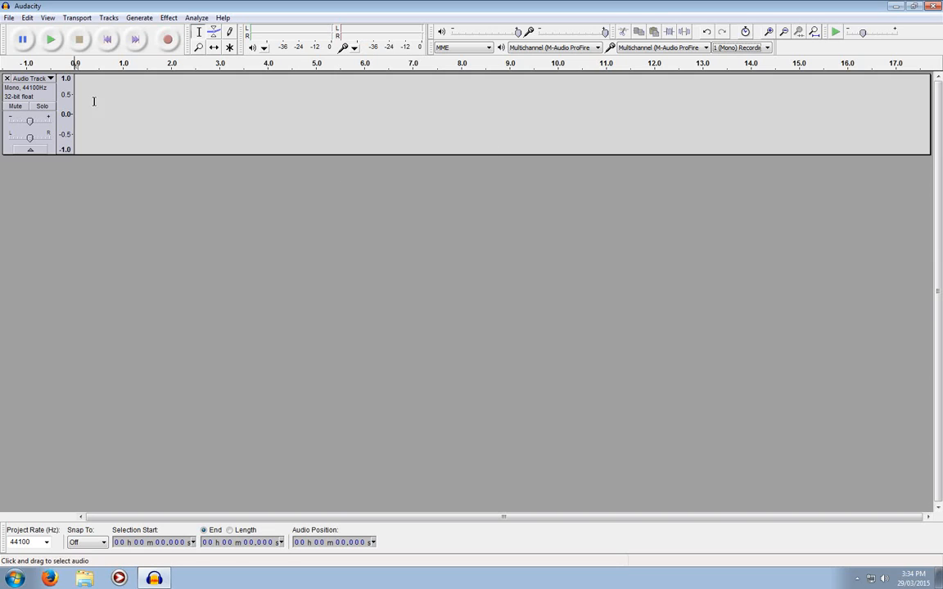
Try raising the audio track's gain and panning it to the right, and revert both changes
left_click(34, 90)
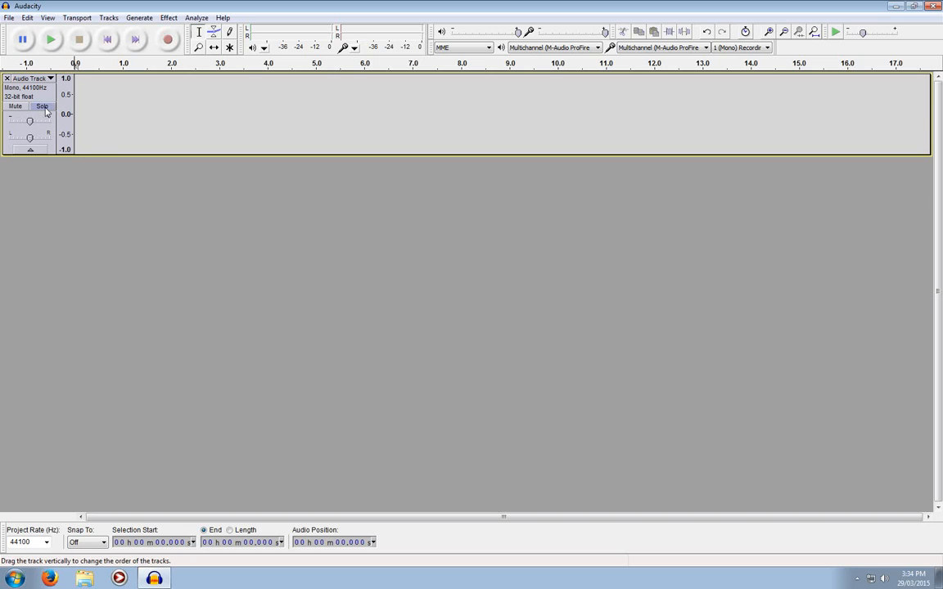
left_click_drag(29, 123, 50, 127)
left_click_drag(40, 122, 30, 123)
left_click_drag(29, 138, 47, 140)
key("ctrl+z")
Rename the audio track to Test1
left_click(42, 78)
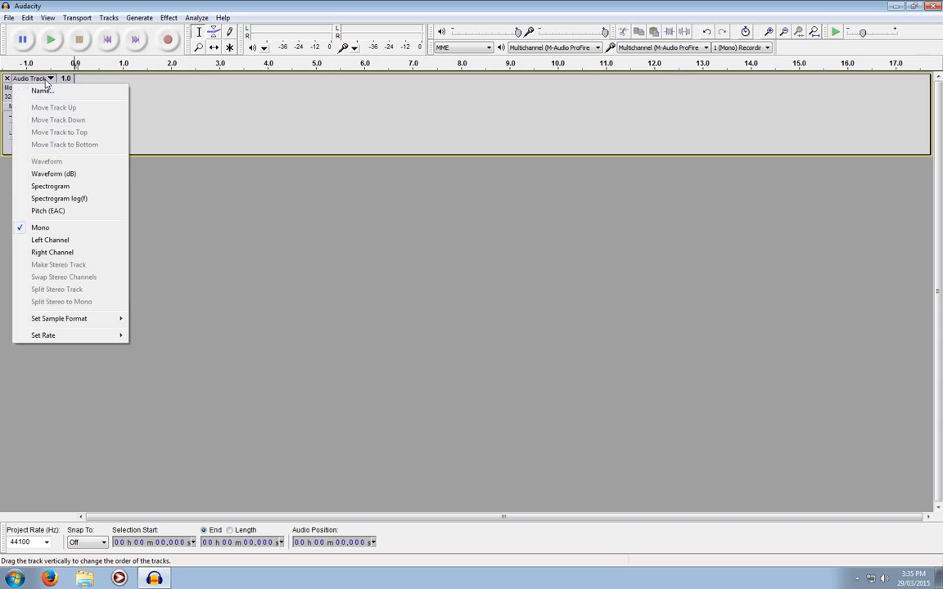
left_click(45, 90)
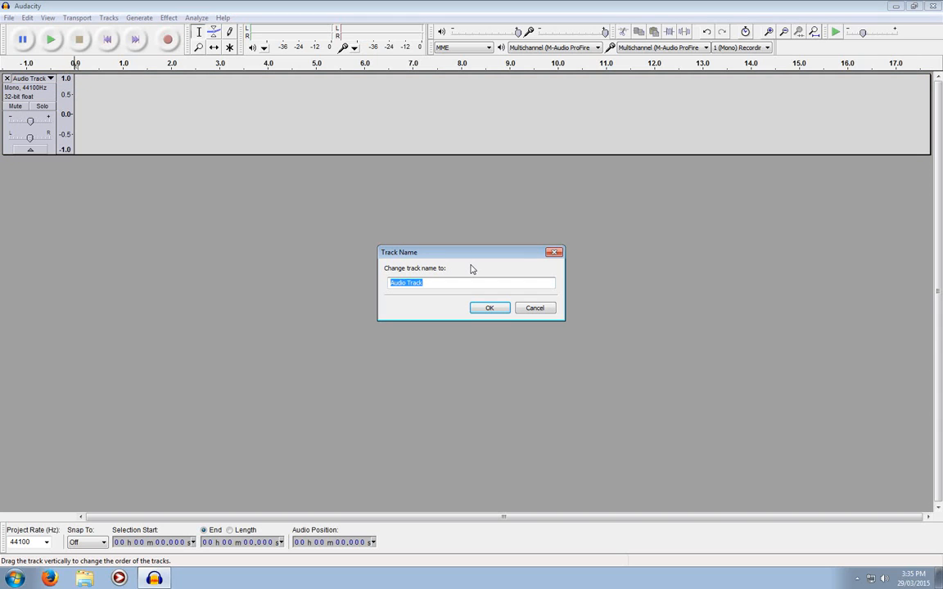
key("shift")
type("Test1")
key("Return")
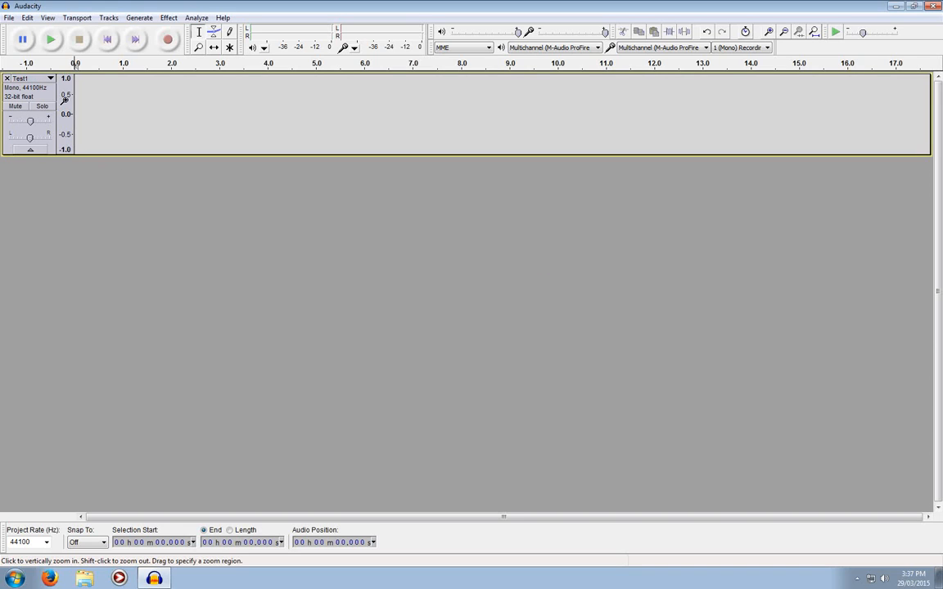
Save the project to the Desktop under the file name "podcast 1"
left_click(9, 17)
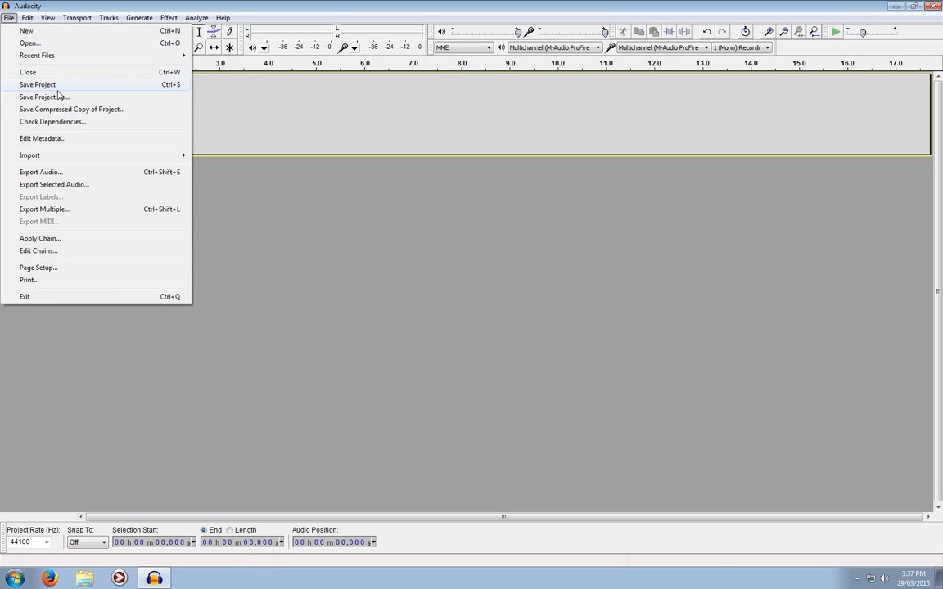
left_click(59, 96)
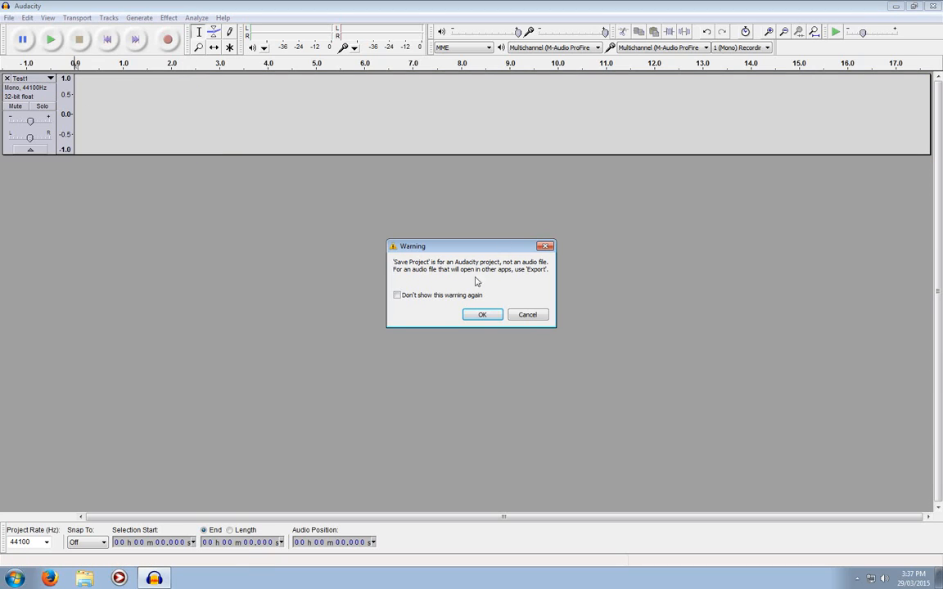
left_click(482, 315)
left_click(37, 111)
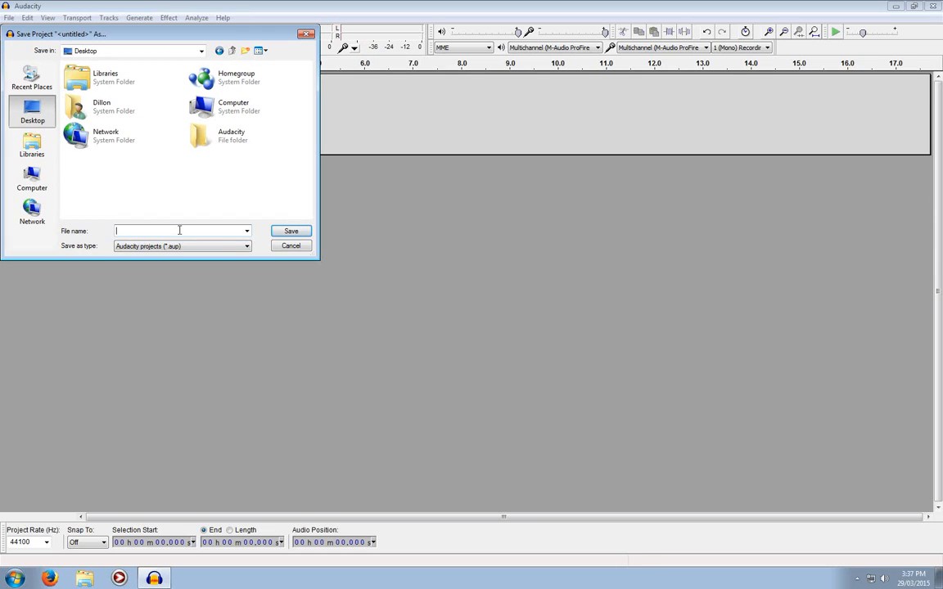
type("podcast 1")
key("Return")
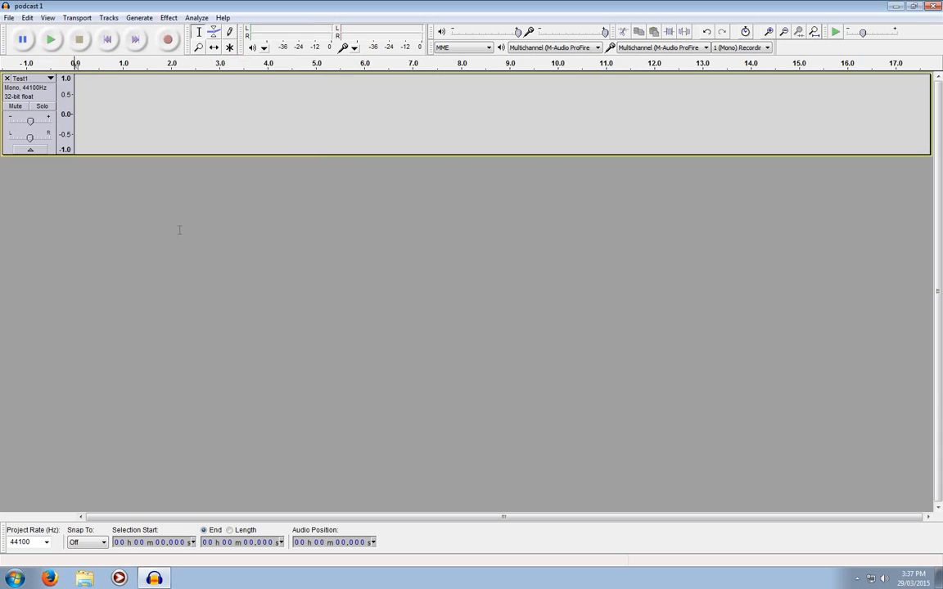
Show the desktop and inspect the contents of the podcast 1_data folder
key("super+d")
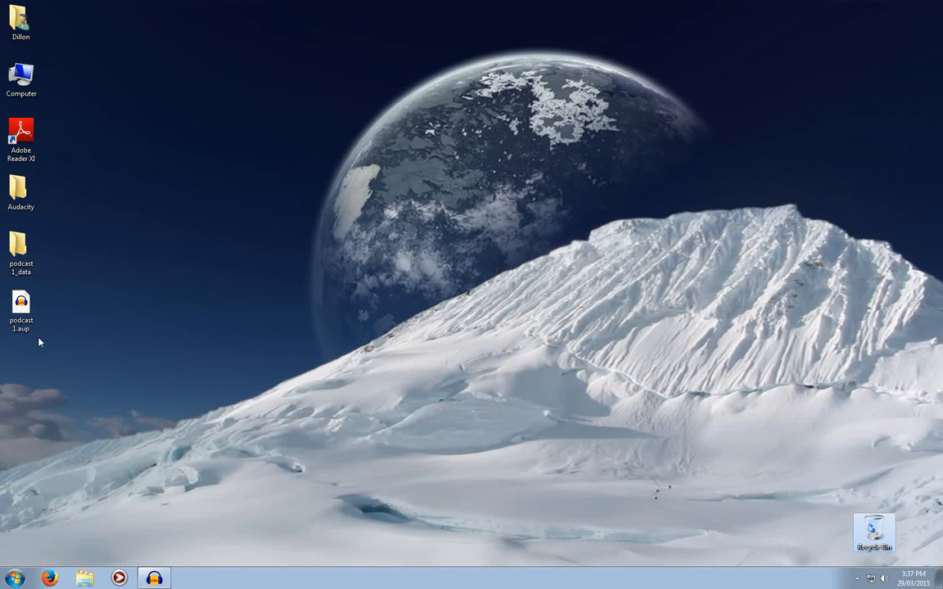
left_click(27, 252)
double_click(27, 252)
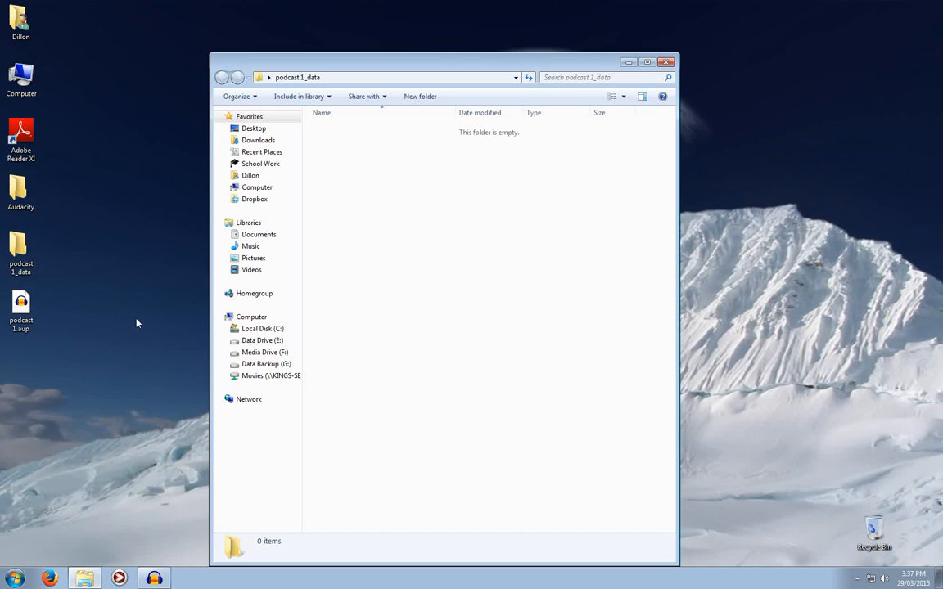
left_click(22, 310)
left_click(667, 62)
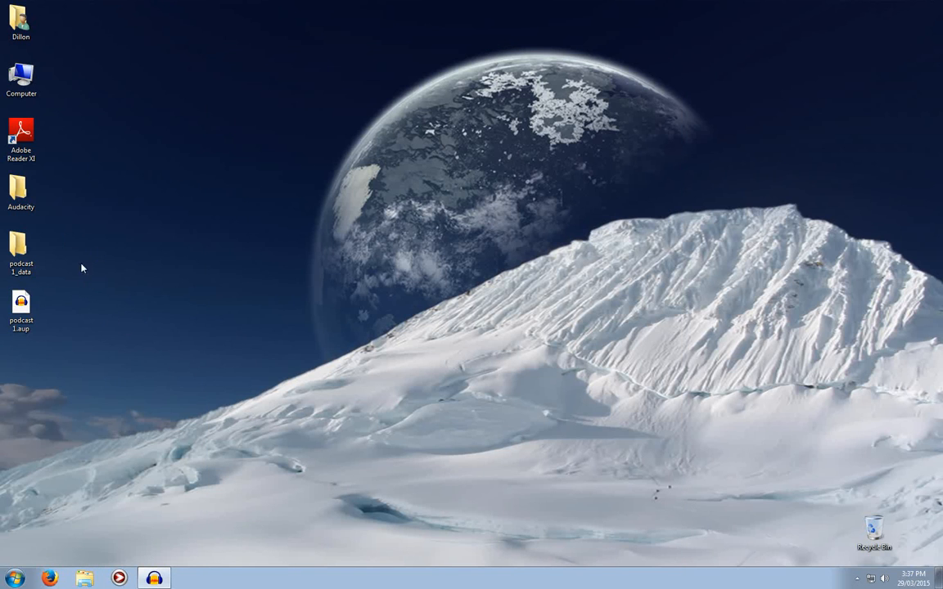
Move the podcast 1_data folder and podcast 1.aup into the desktop's Audacity folder, check its contents and return to Audacity
left_click_drag(72, 236, 4, 328)
left_click_drag(22, 258, 18, 183)
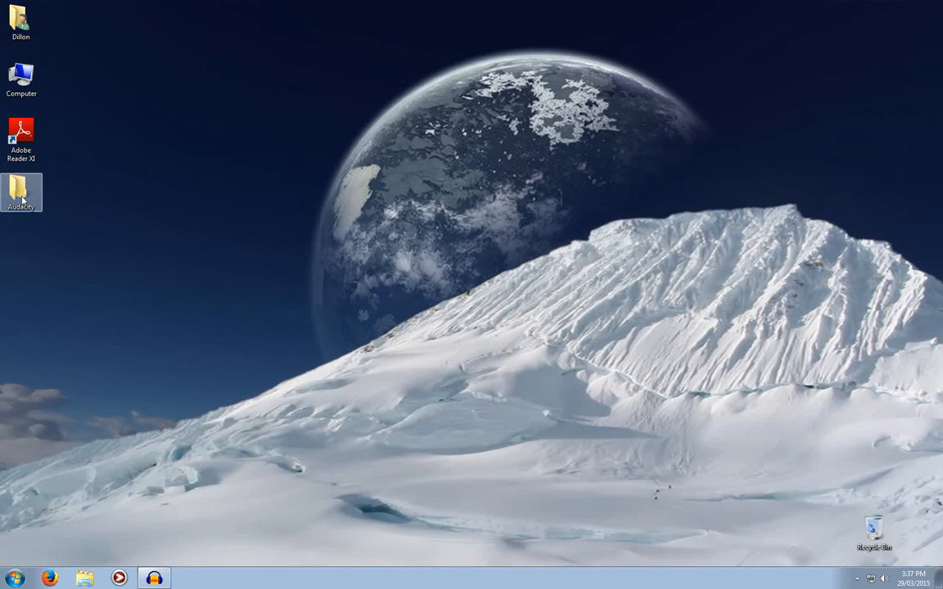
double_click(18, 184)
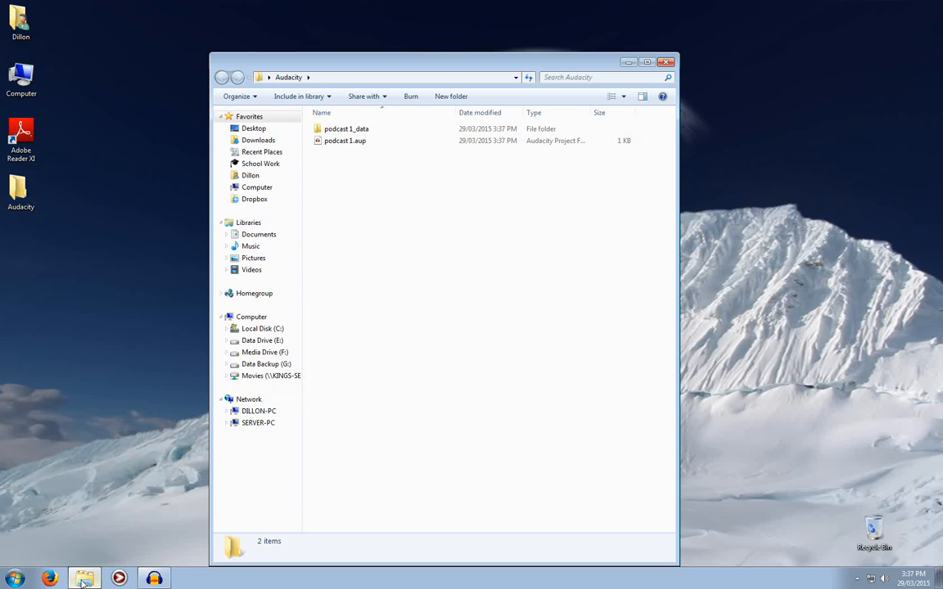
left_click(152, 579)
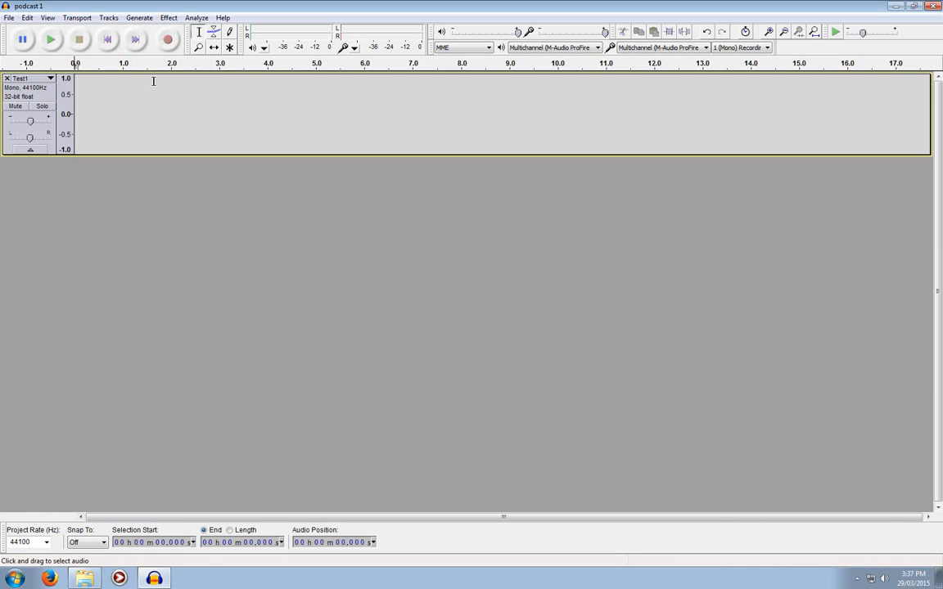
Record two short voice clips, each on its own new track, and undo both recordings
left_click(168, 40)
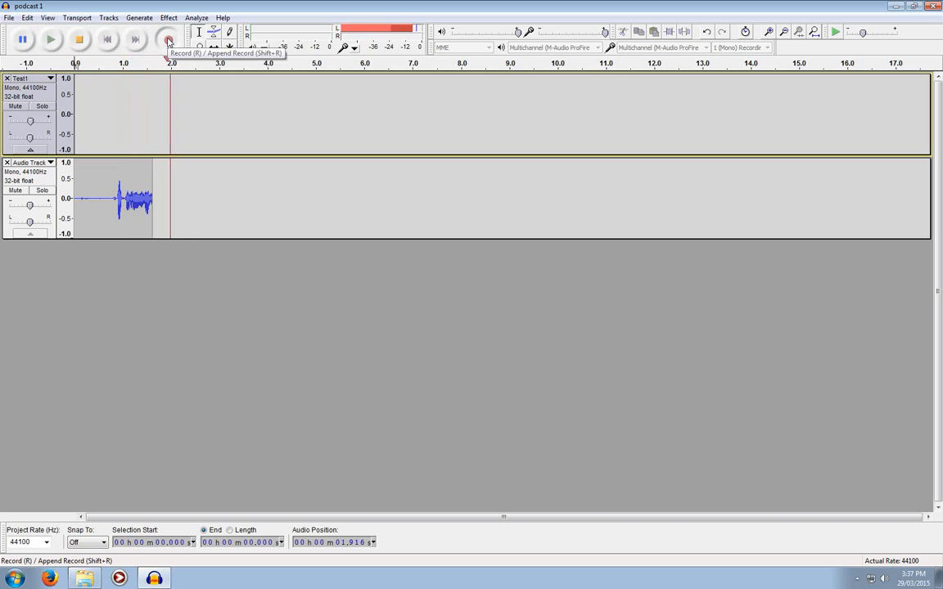
key("space")
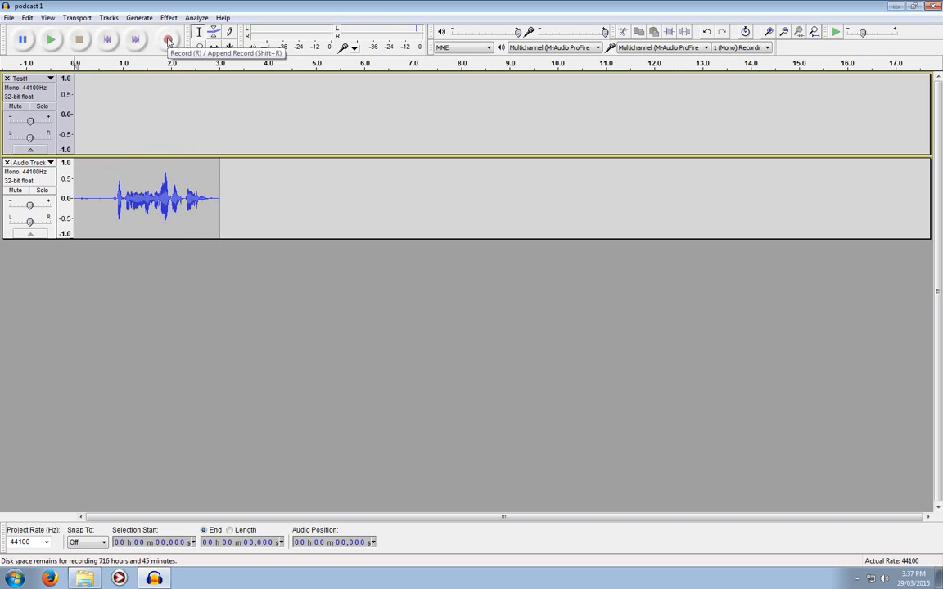
left_click(168, 40)
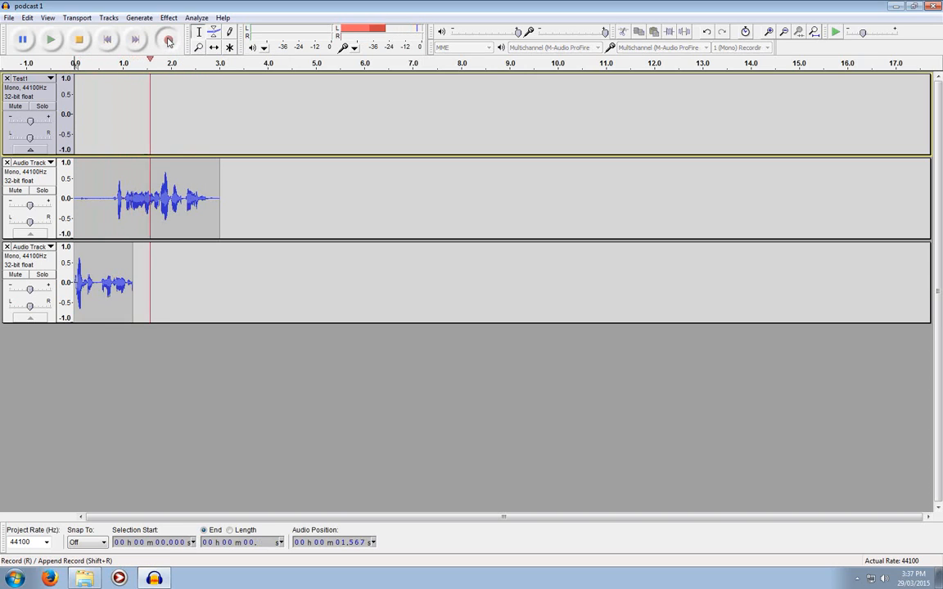
key("space")
key("ctrl+z")
key("ctrl+z")
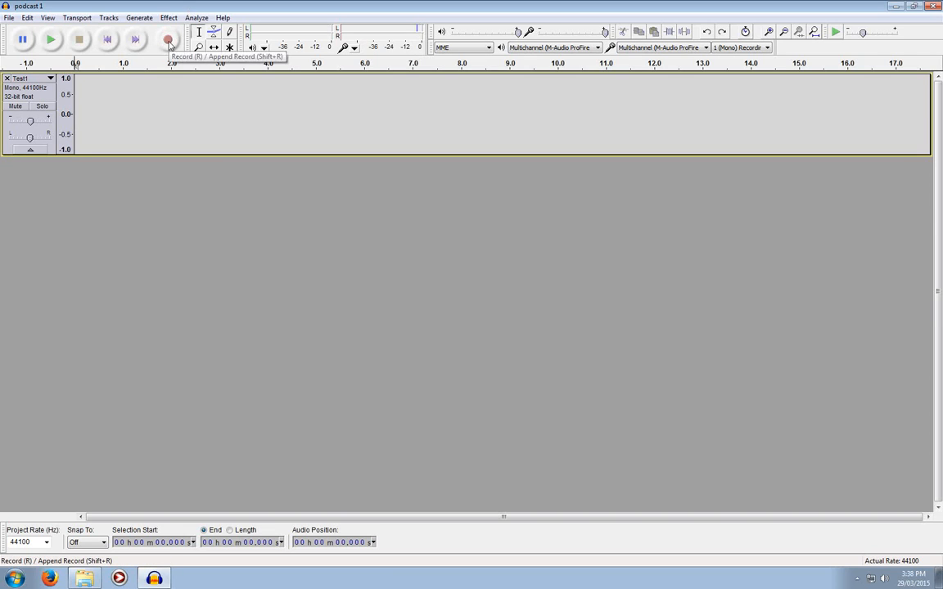
Record about 7 seconds of speech directly into the Test1 track with Append Record
key("shift")
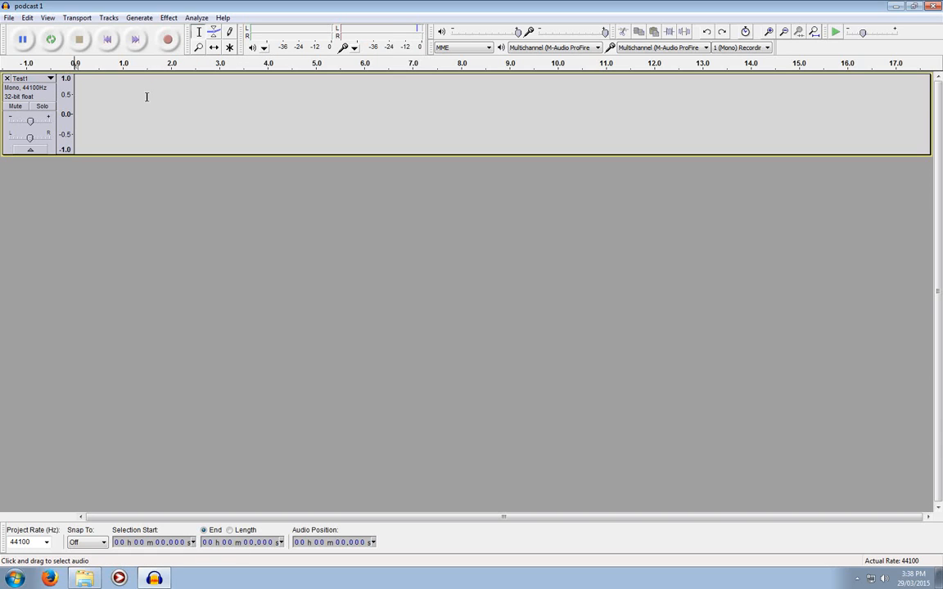
key("shift+r")
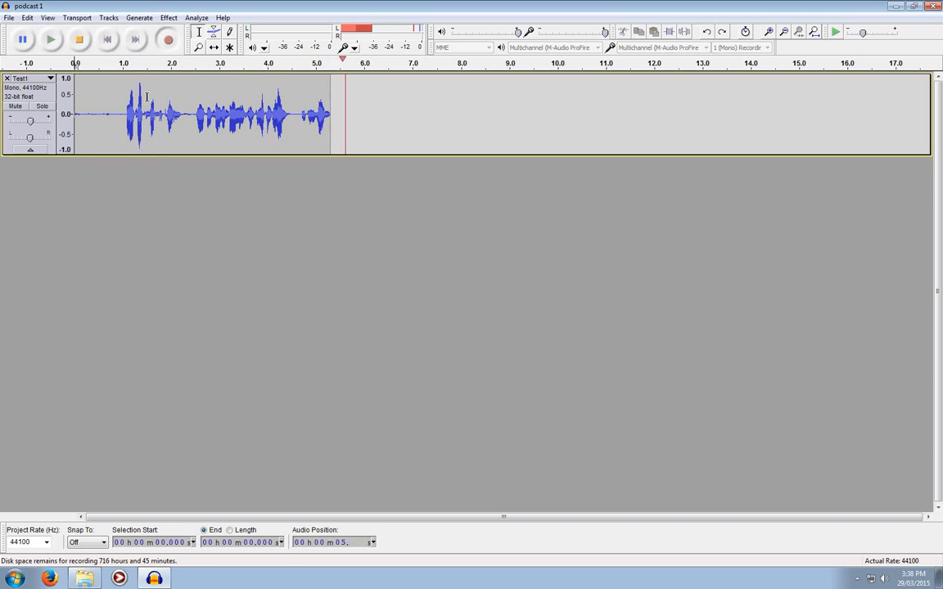
key("space")
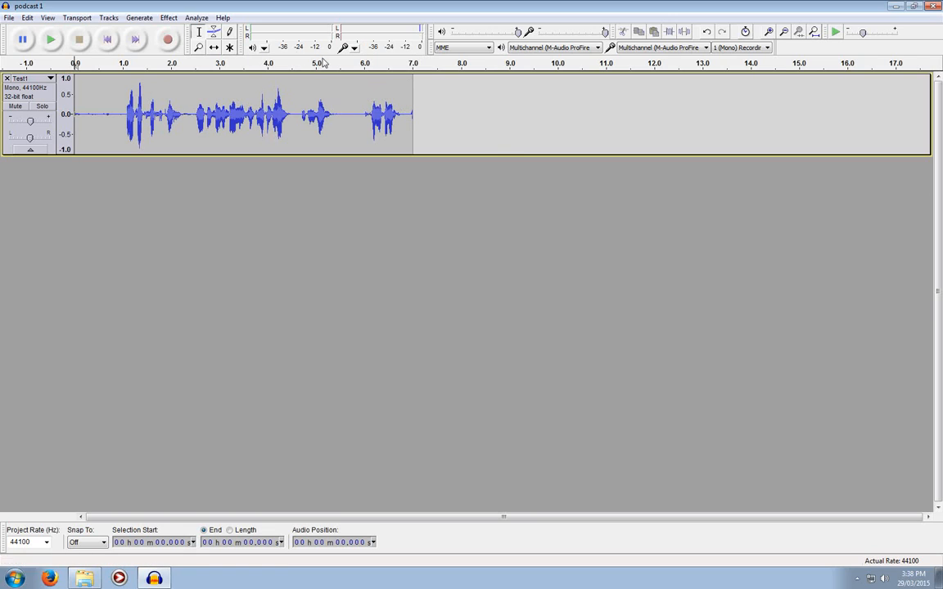
Append-record about 5.5 seconds of speech into the Test1 track, starting at about 8.7 seconds
left_click(495, 135)
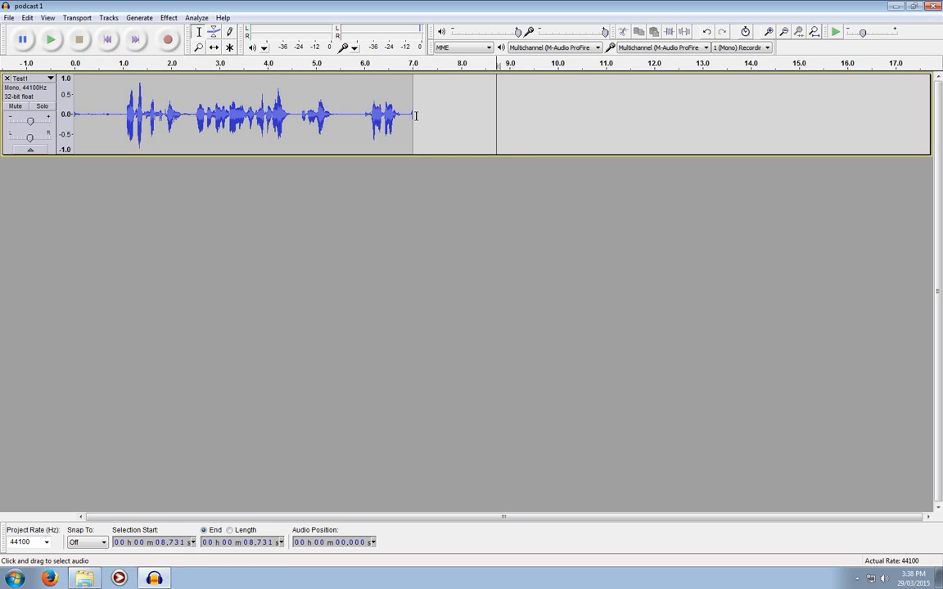
key("r")
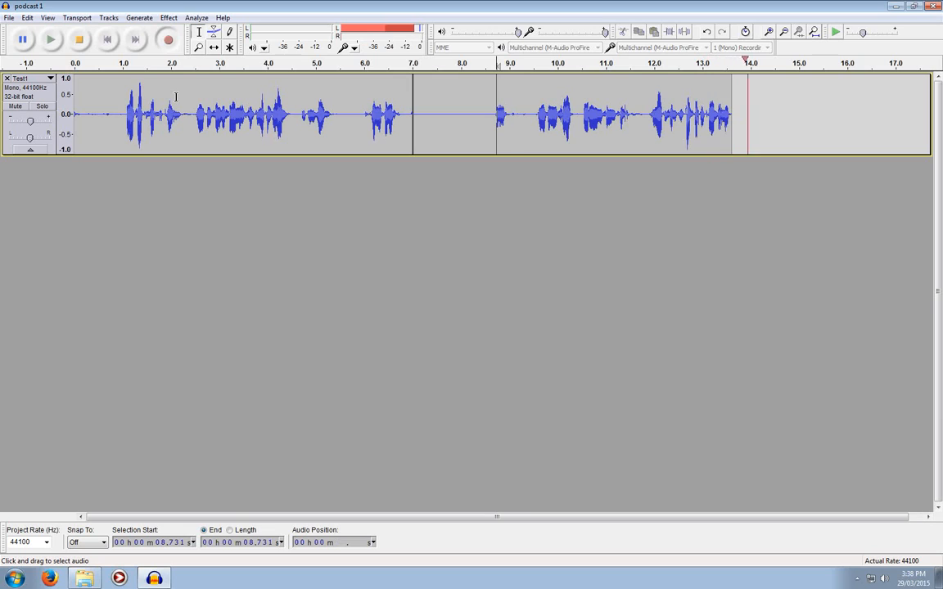
key("space")
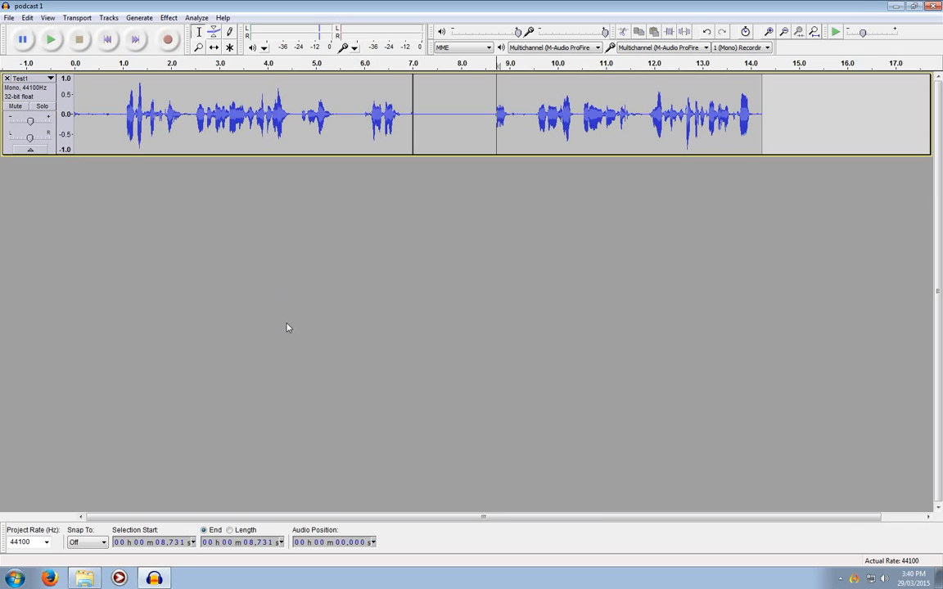
Add a new mono audio track below Test1 and name it Test2
key("ctrl+shift+n")
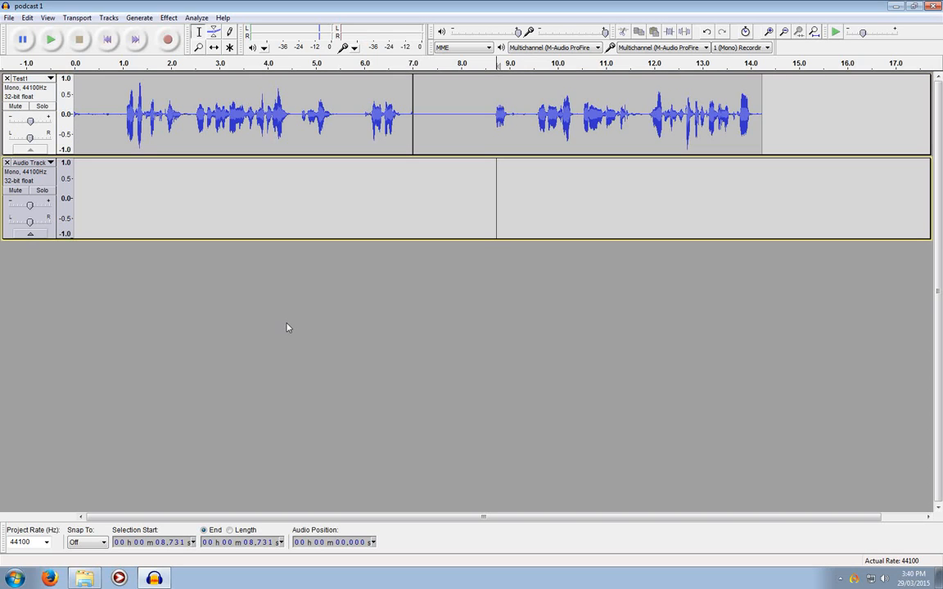
left_click(31, 162)
left_click(69, 176)
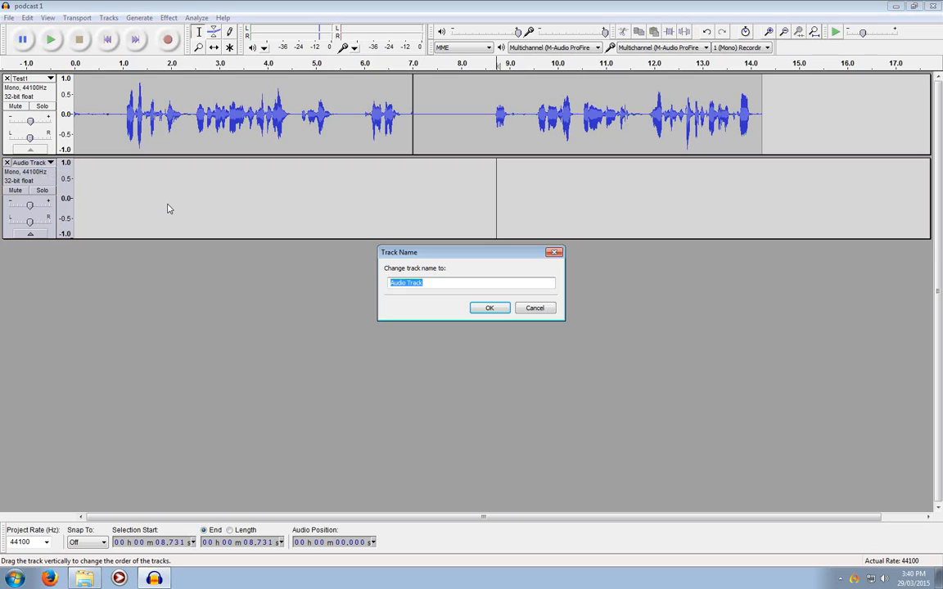
type("Test2")
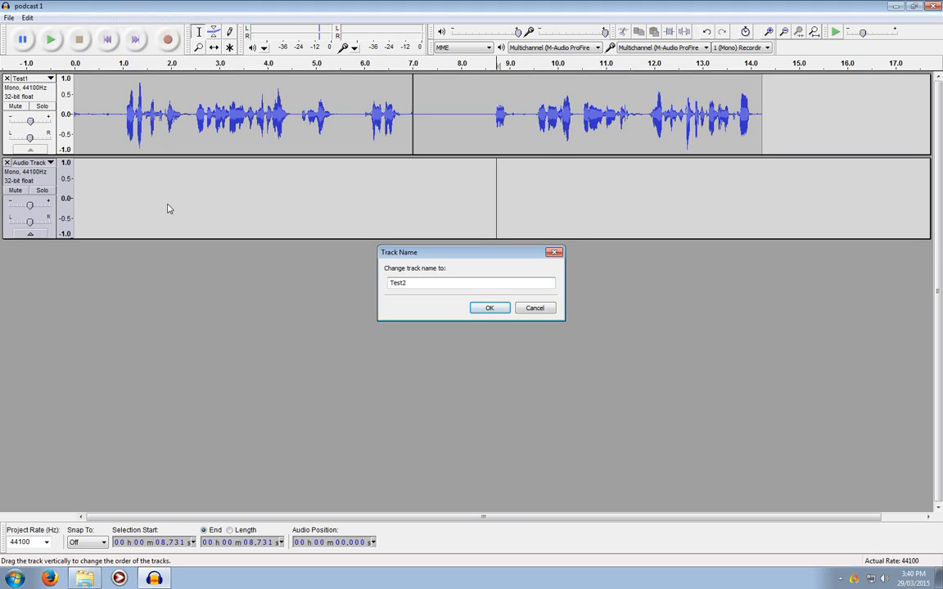
key("Return")
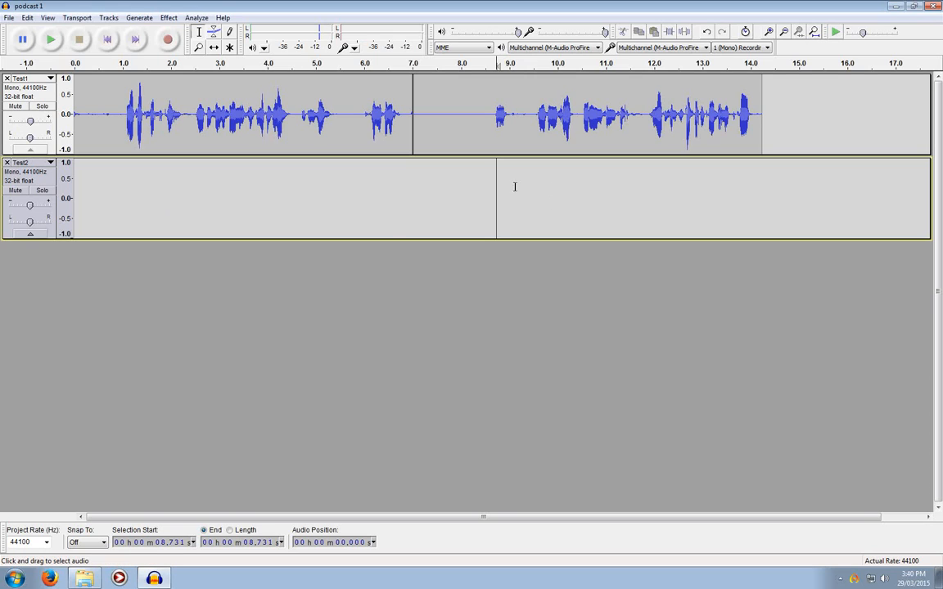
Append-record about 5 seconds of speech into the Test2 track, starting at about 13.9 seconds near the end of Test1's audio
left_click(511, 184)
left_click(593, 176)
left_click(729, 189)
left_click(741, 188)
left_click_drag(742, 172, 496, 185)
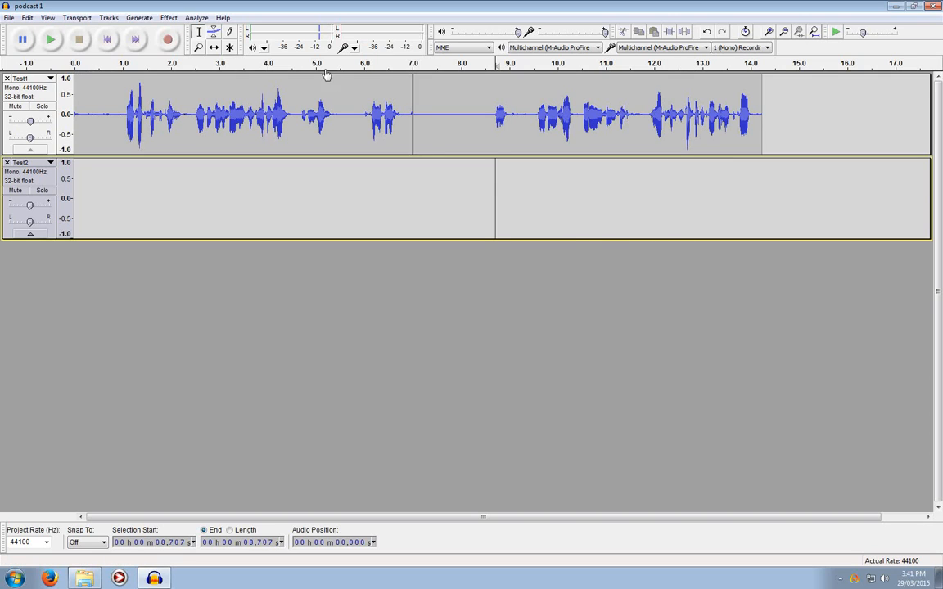
left_click_drag(665, 180, 589, 189)
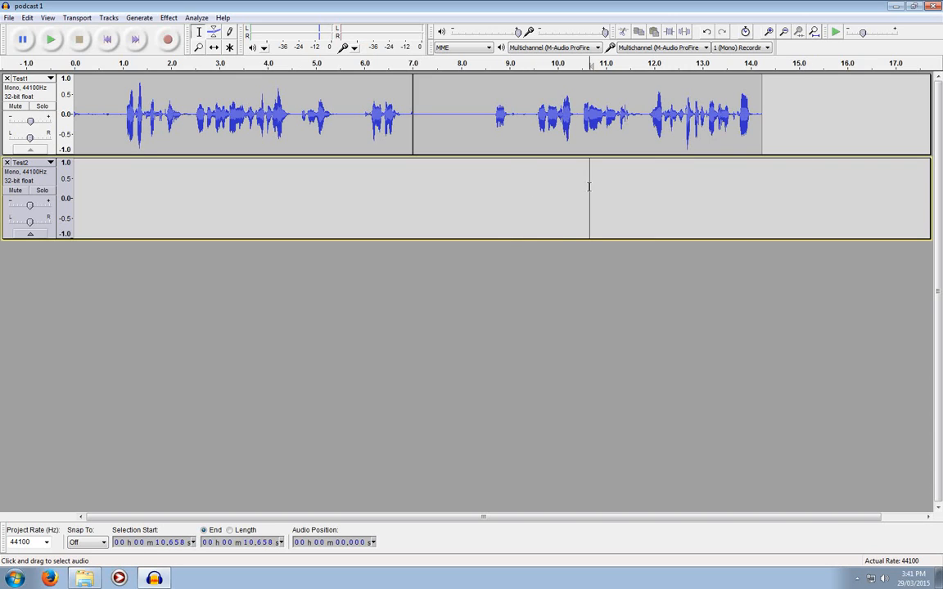
left_click_drag(756, 184, 746, 190)
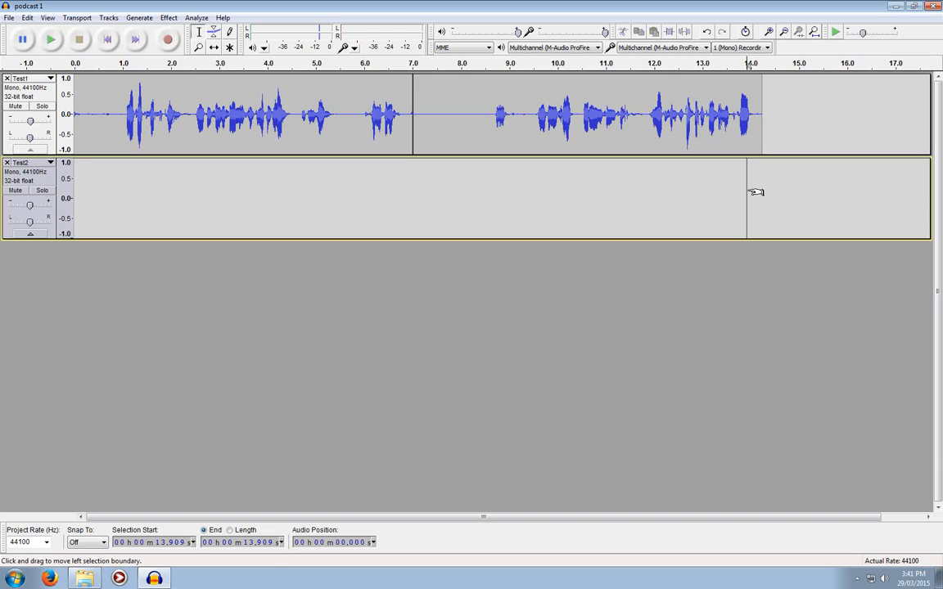
key("r")
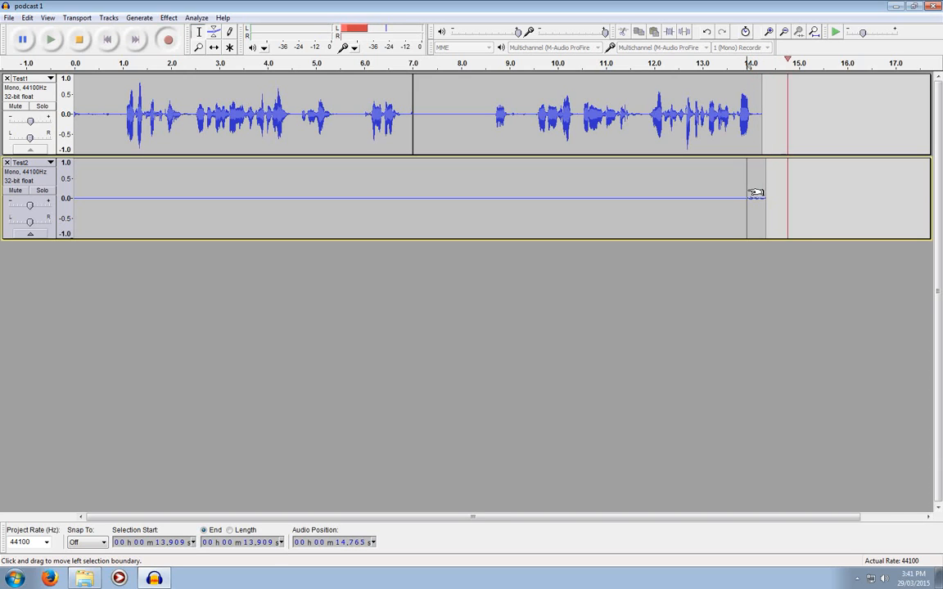
left_click_drag(328, 516, 475, 517)
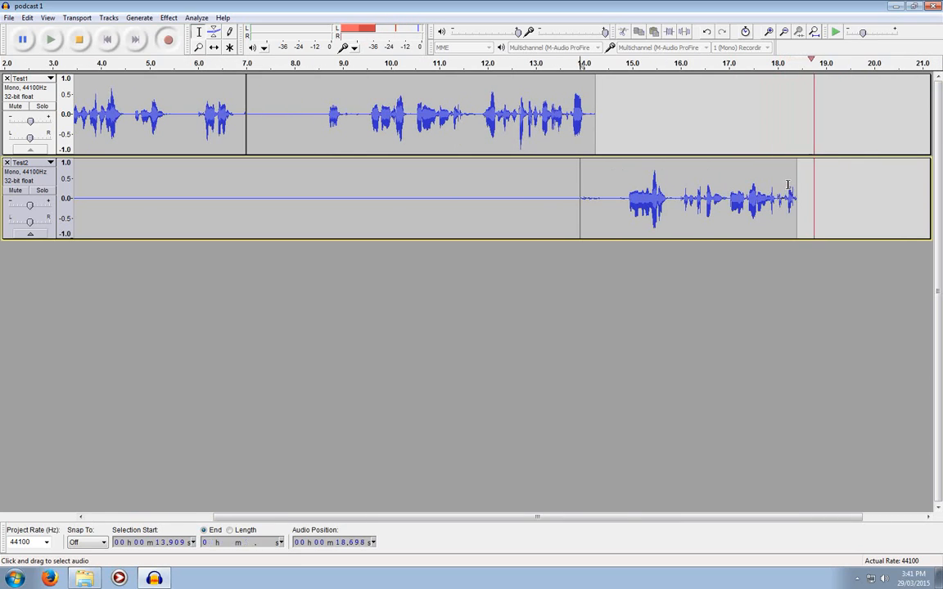
key("space")
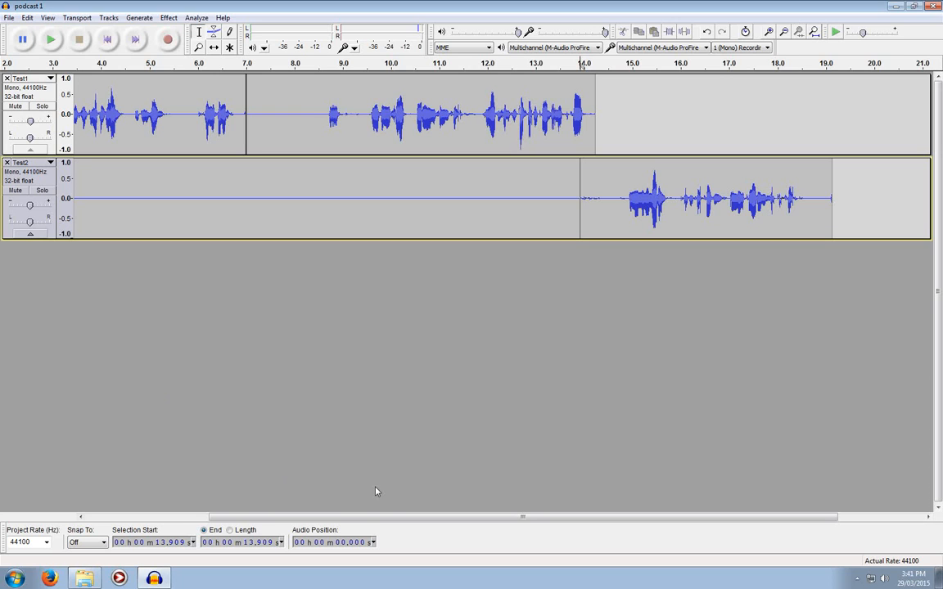
Select the recorded speech in the Test2 track from about 14.7 to 18.8 seconds
left_click_drag(389, 517, 276, 521)
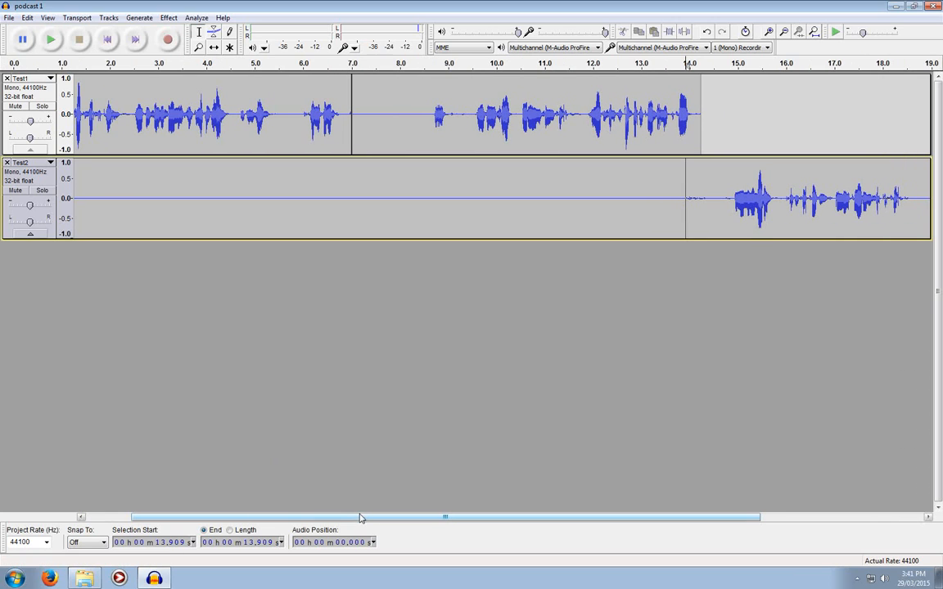
left_click(212, 34)
left_click_drag(393, 516, 549, 522)
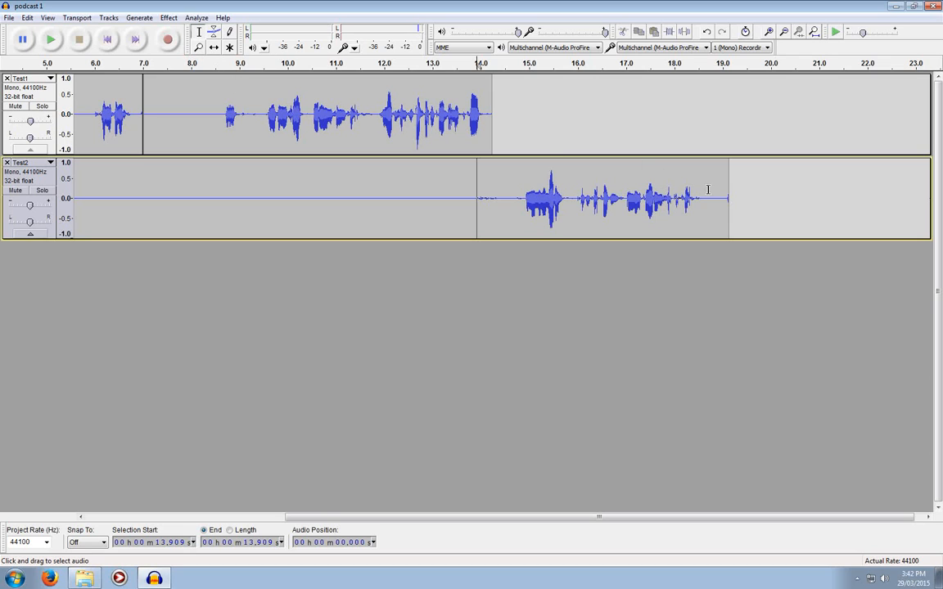
left_click_drag(713, 196, 515, 210)
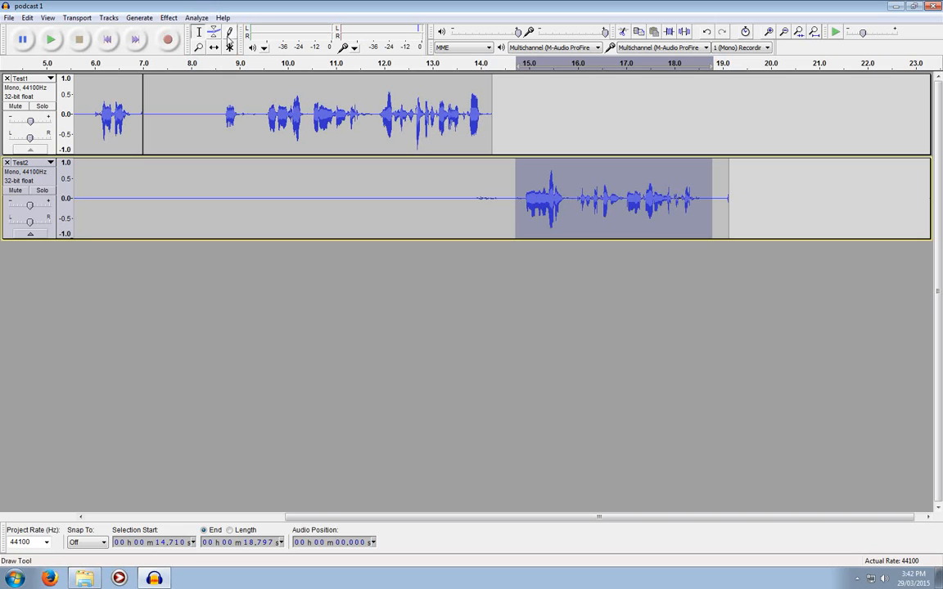
Lower the whole Test2 track's volume evenly to about 0.6 with the Envelope tool, and return to the Selection tool
left_click(231, 47)
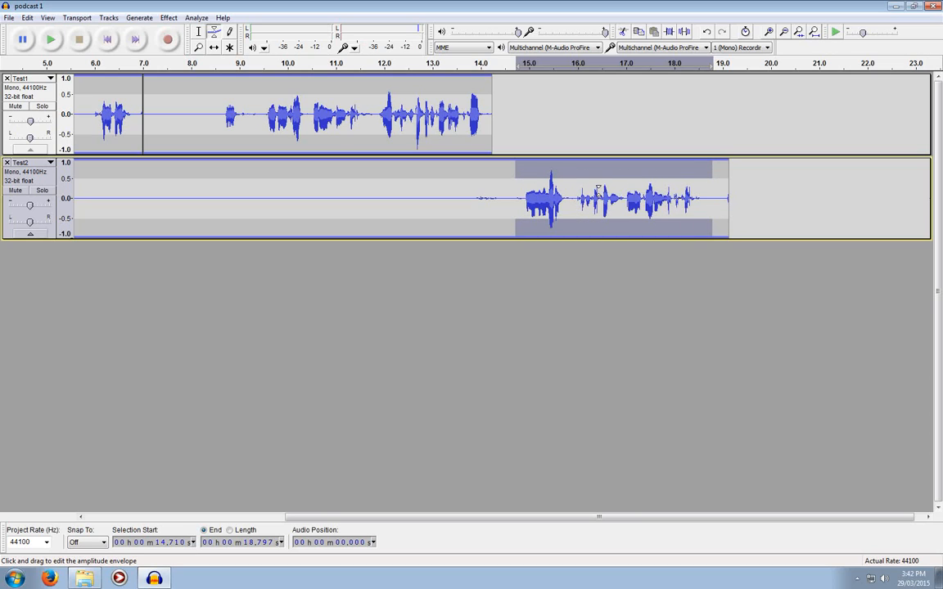
left_click_drag(585, 177, 593, 193)
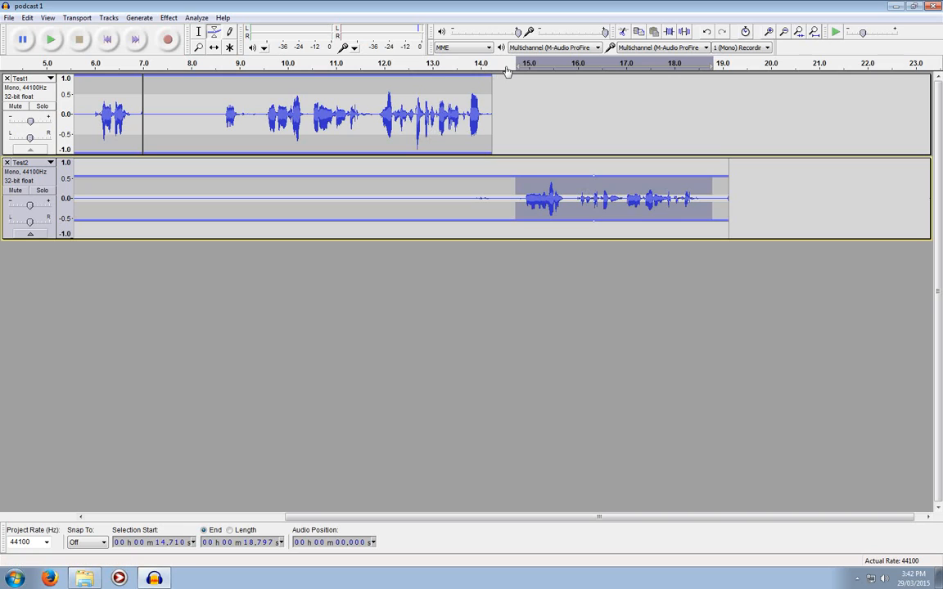
key("F1")
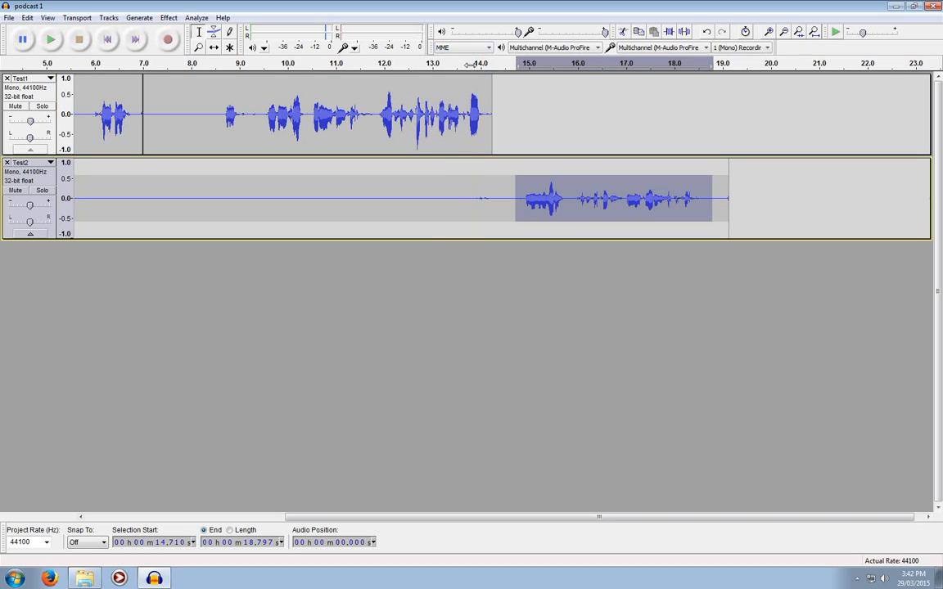
Play the Test2 speech and a passage of Test1 from about 9.6 seconds to compare their volumes
left_click(496, 65)
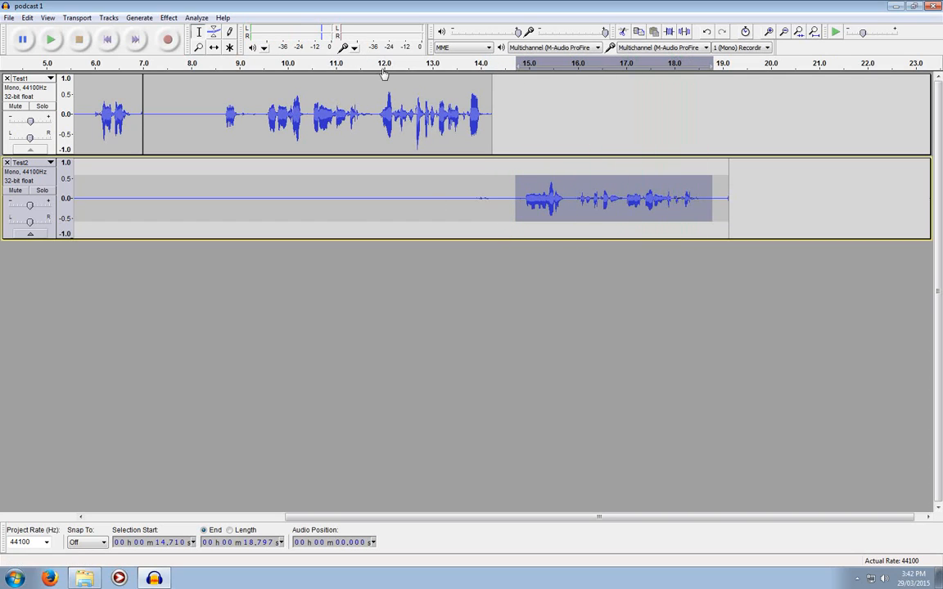
left_click(272, 86)
key("space")
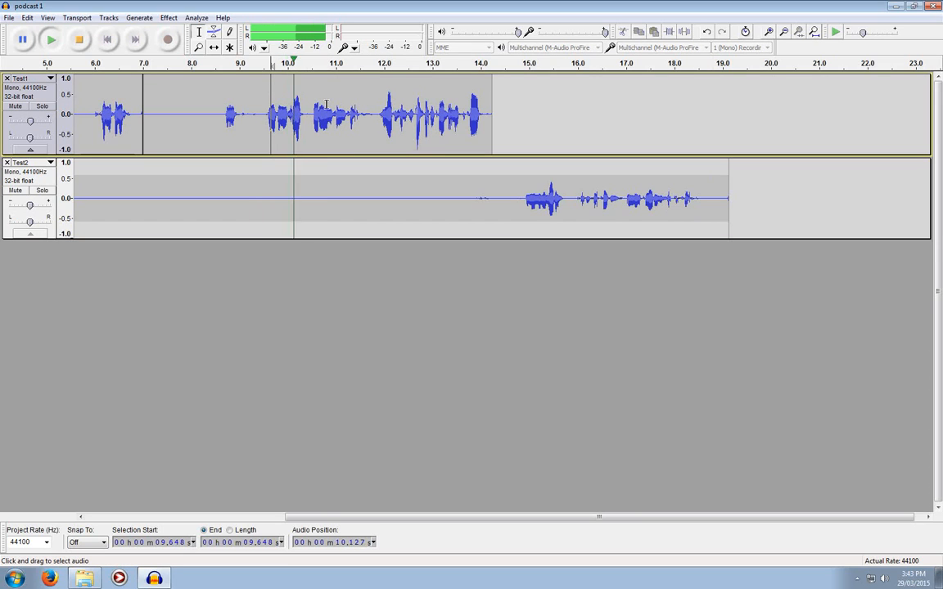
key("space")
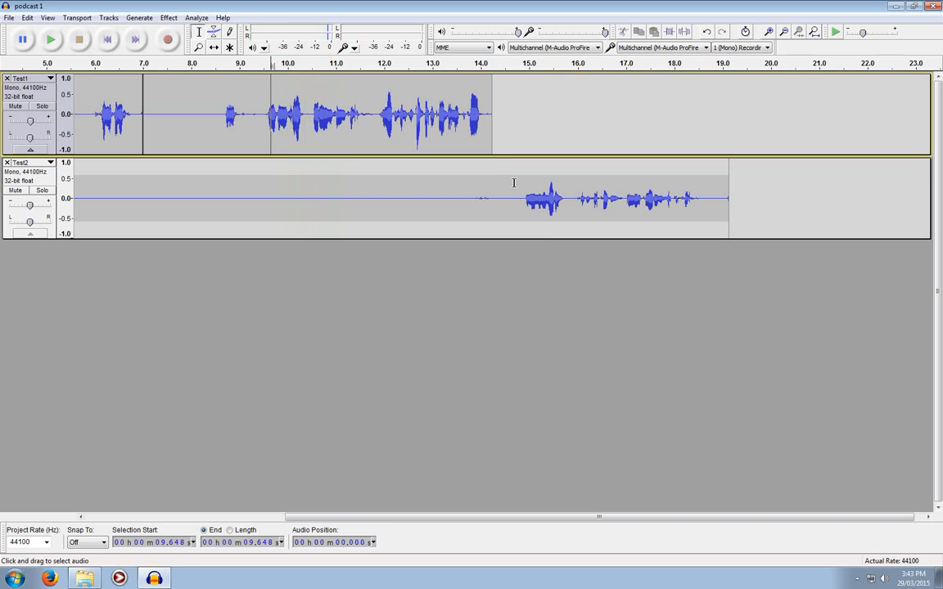
Shape Test2's volume envelope with high peaks near 15.2 and 17 seconds and a smaller one near 16 seconds, and play it back
left_click(214, 31)
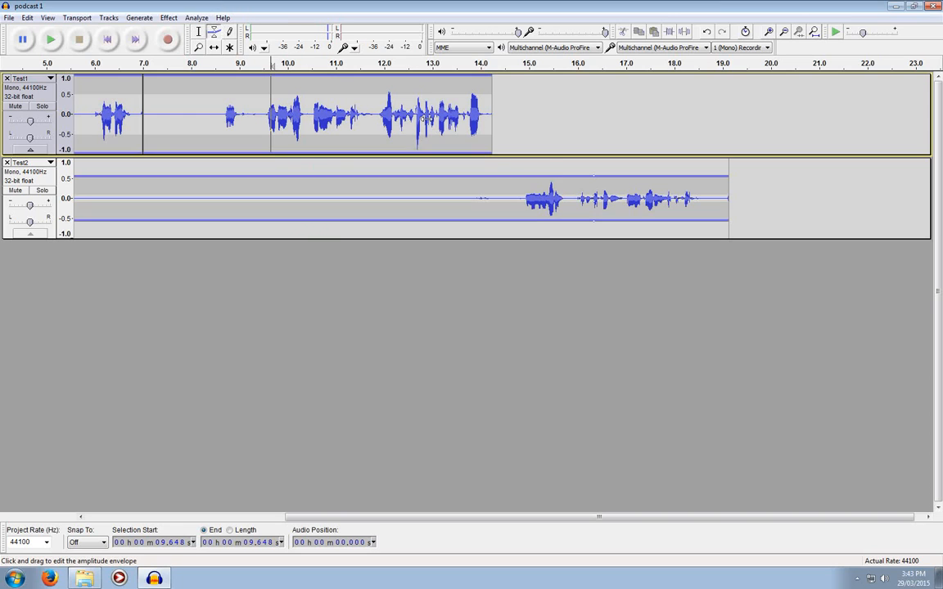
left_click(578, 198)
left_click_drag(577, 198, 530, 194)
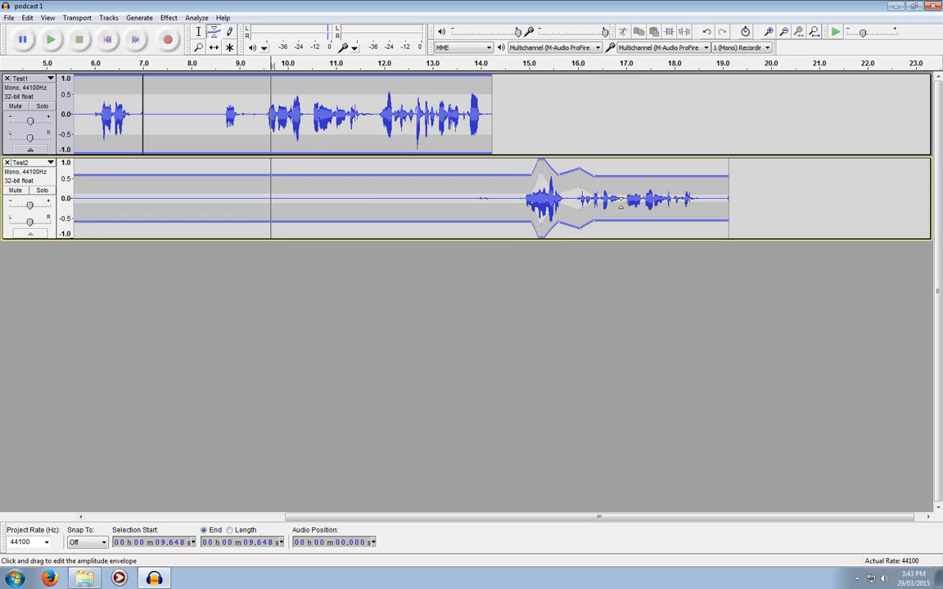
left_click_drag(620, 205, 622, 228)
mouse_move(650, 174)
left_mouse_down()
mouse_move(652, 202)
mouse_move(654, 191)
left_mouse_up()
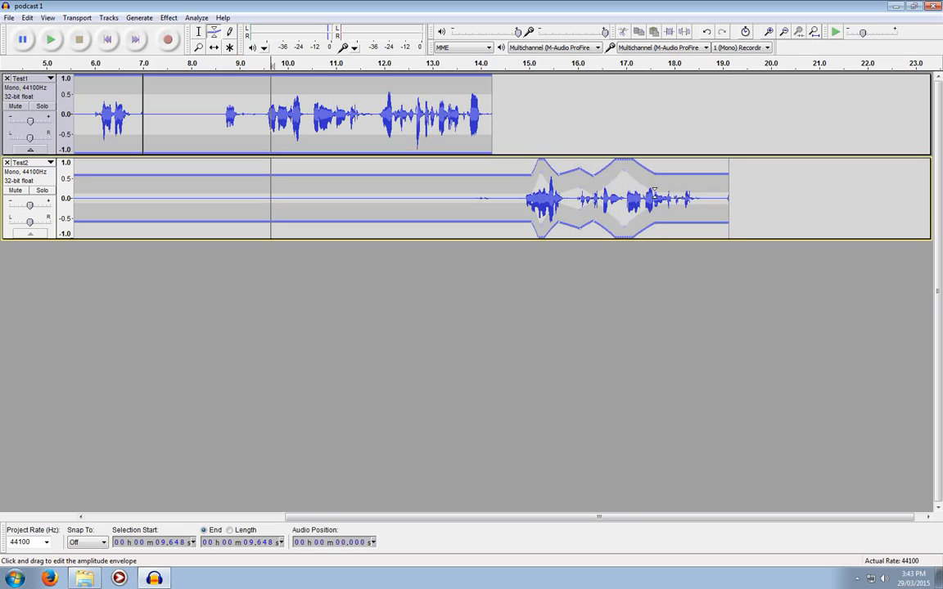
left_click(502, 65)
left_click(504, 71)
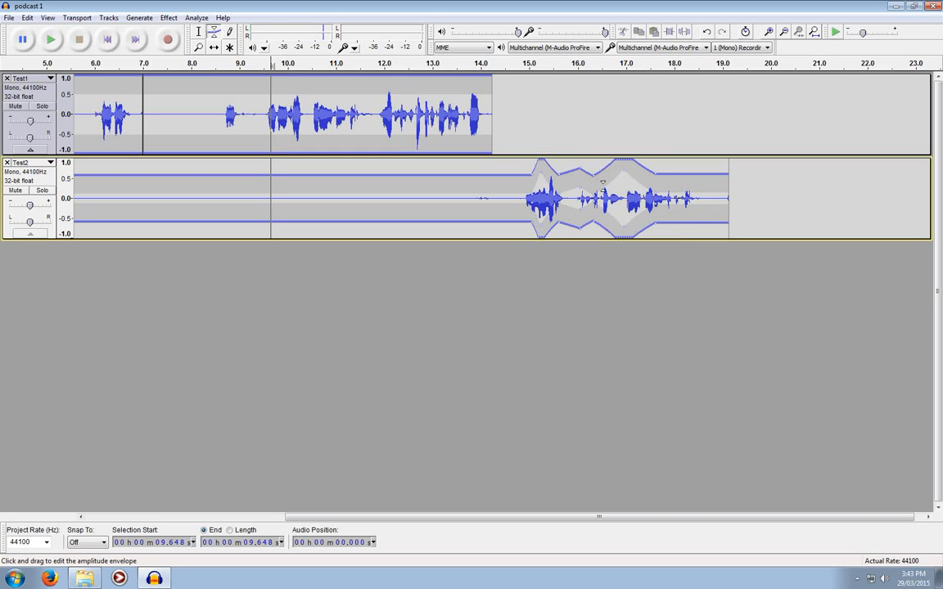
Redraw individual samples of Test1's waveform with the Draw tool, starting near 10.248 seconds, to make a sharp spike
left_click(229, 31)
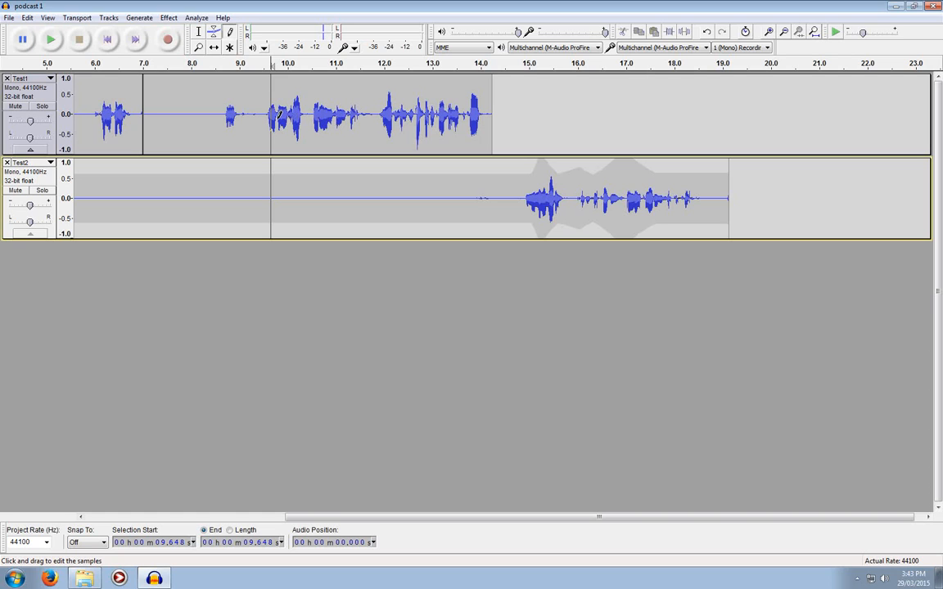
scroll(279, 104, "up", 4, "ctrl")
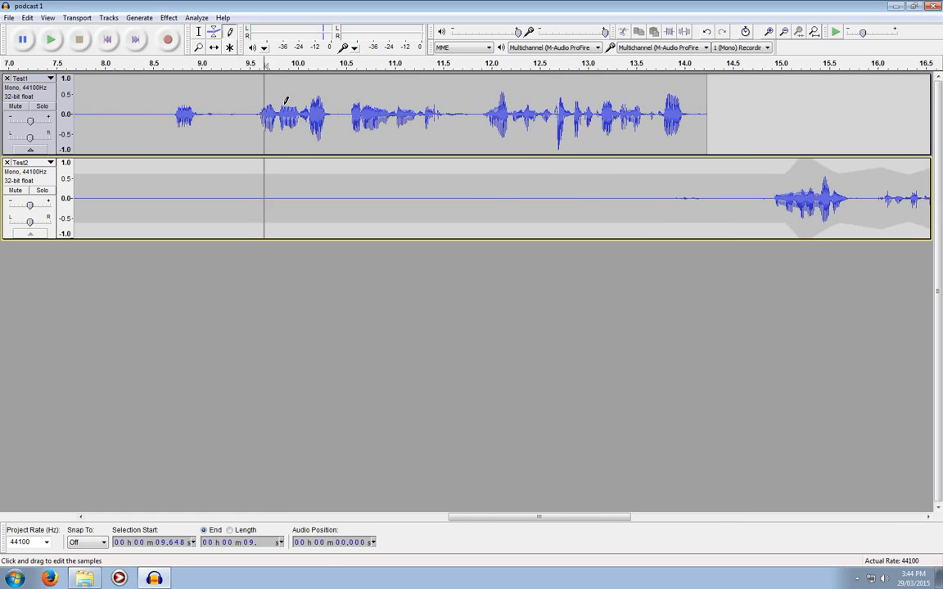
scroll(516, 110, "up", 3, "ctrl")
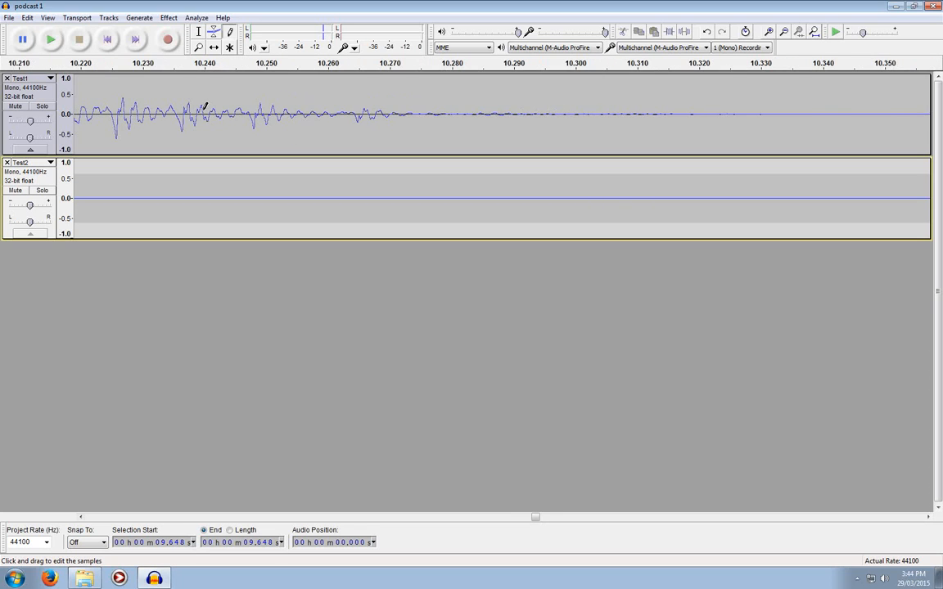
scroll(205, 106, "up", 5, "ctrl")
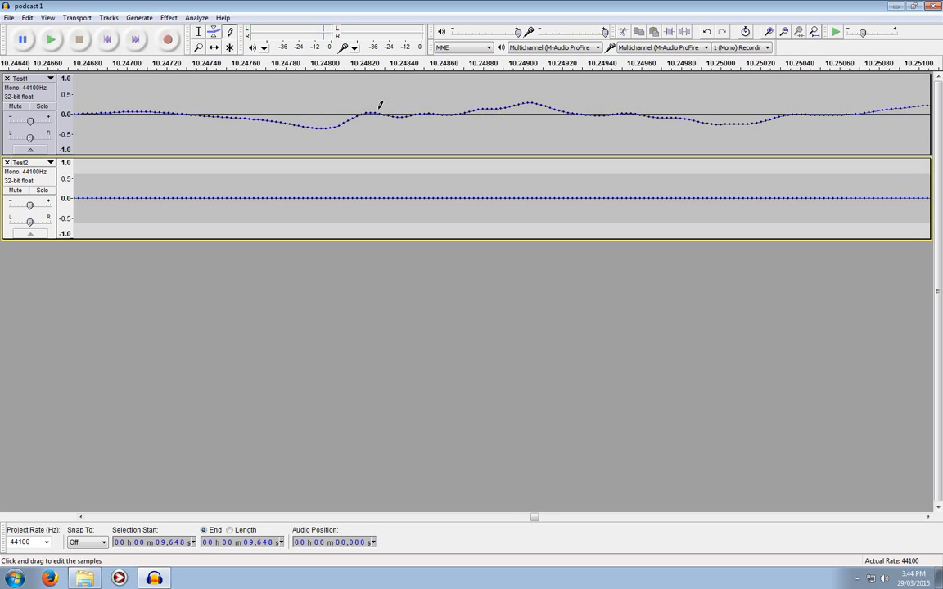
scroll(380, 105, "up", 1, "ctrl")
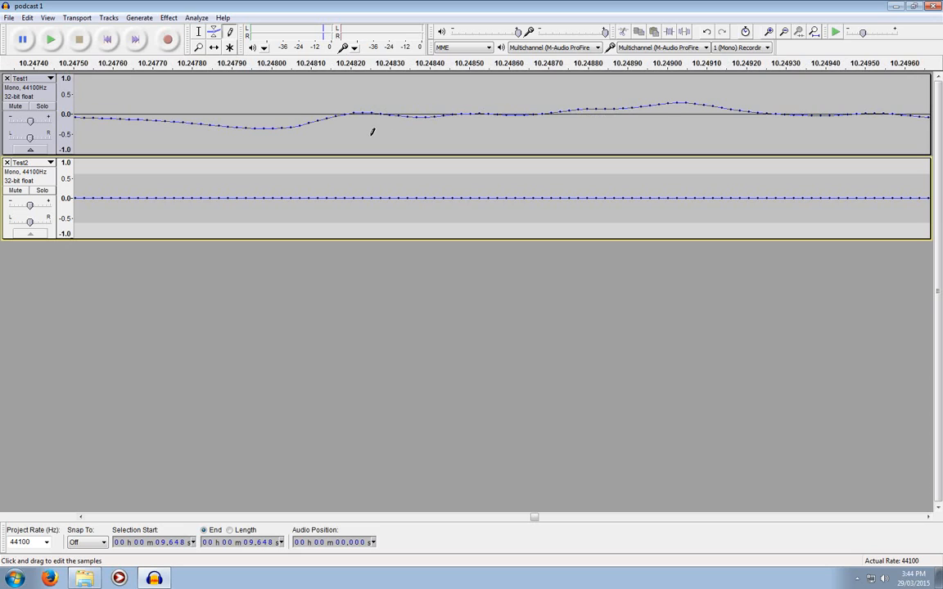
scroll(372, 132, "up", 1, "ctrl")
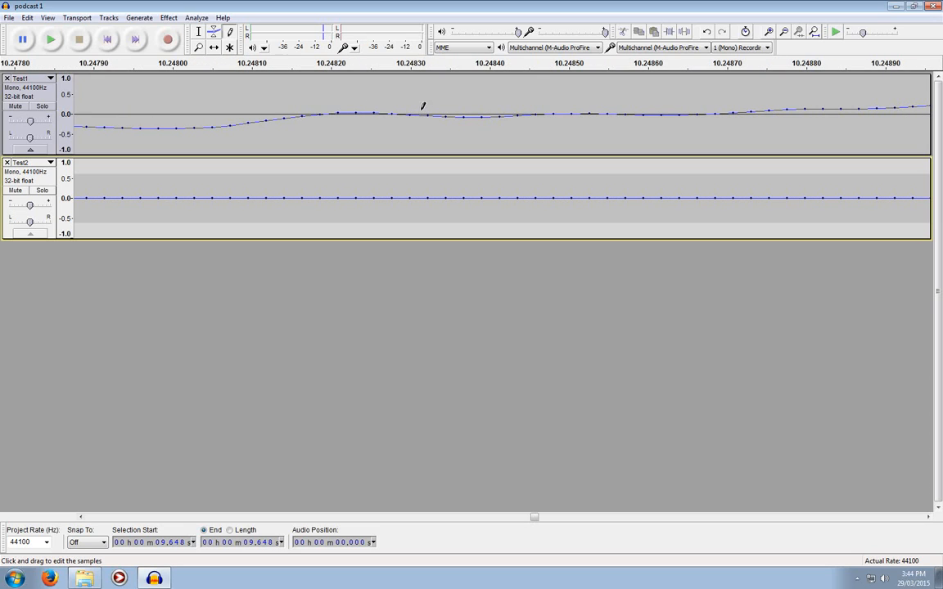
mouse_move(424, 97)
left_mouse_down()
mouse_move(449, 108)
mouse_move(473, 86)
mouse_move(532, 78)
mouse_move(610, 127)
mouse_move(686, 116)
mouse_move(798, 79)
mouse_move(857, 99)
mouse_move(879, 122)
left_mouse_up()
Check the redrawn spike in the wider Test1 waveform and play back the passage around it
scroll(877, 122, "down", 1)
scroll(877, 122, "down", 8)
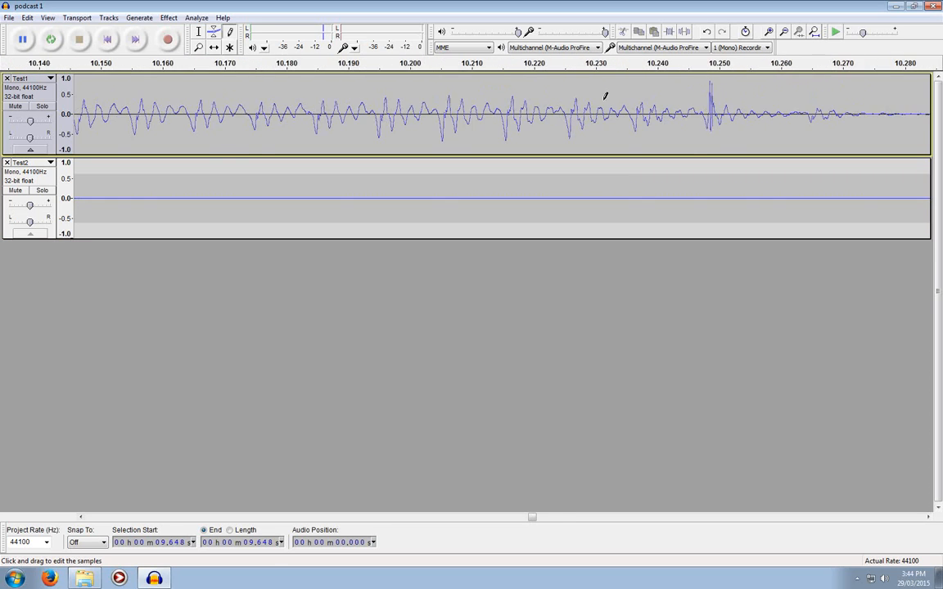
scroll(599, 90, "down", 1)
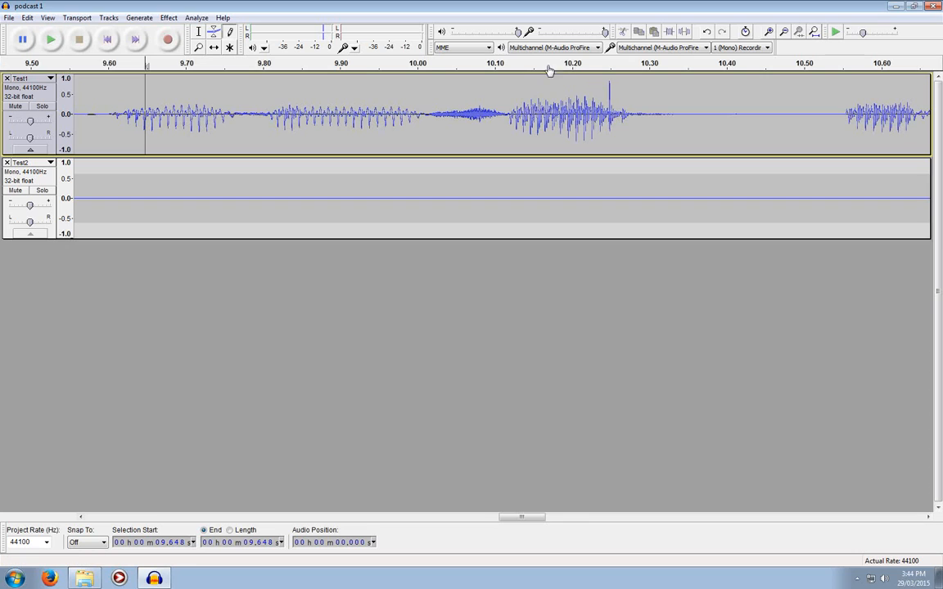
scroll(495, 66, "down", 2)
left_click(489, 64)
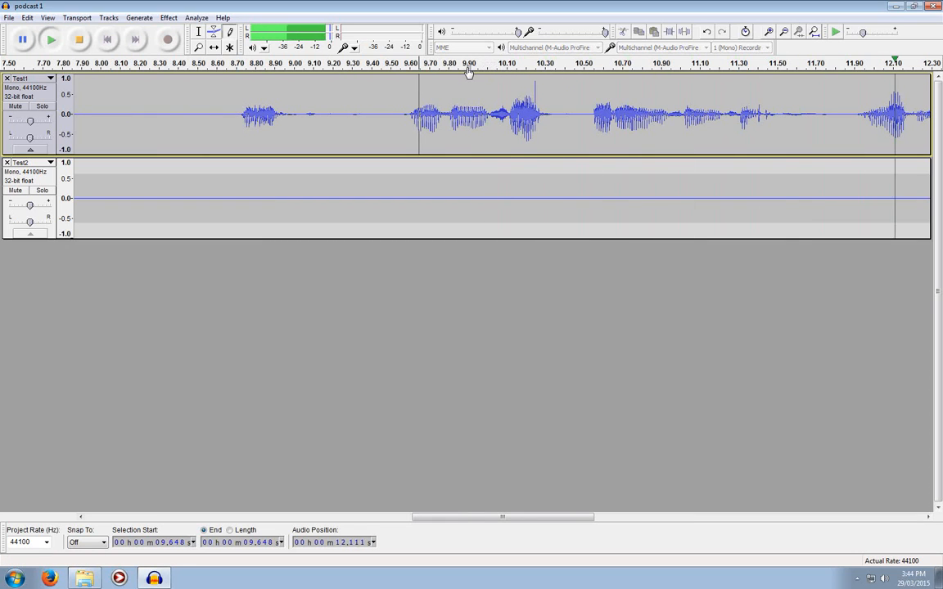
Play Test1 from about 9.9 seconds, stop playback and undo the drawn spike
left_click(467, 64)
key("space")
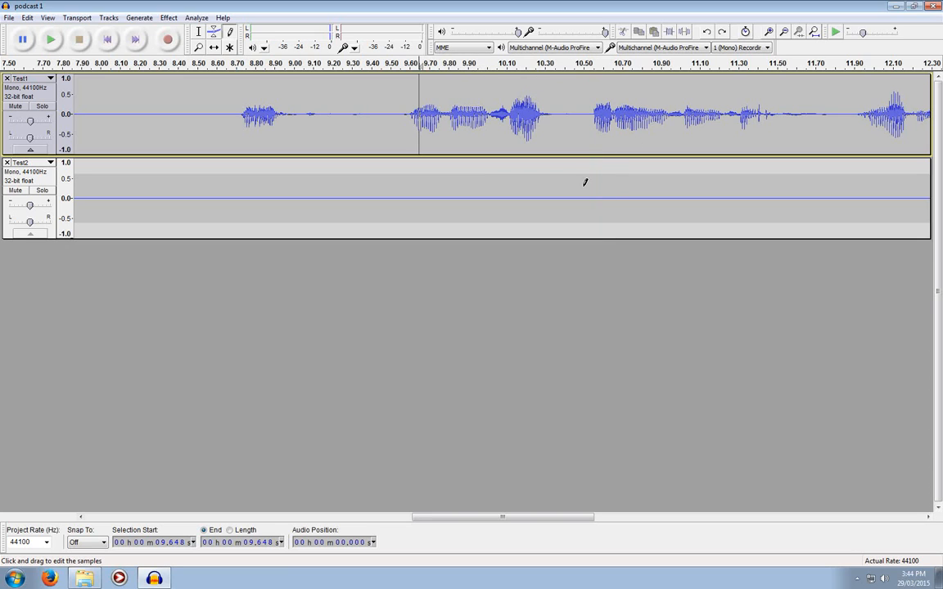
scroll(586, 177, "down", 4)
scroll(541, 169, "up", 1)
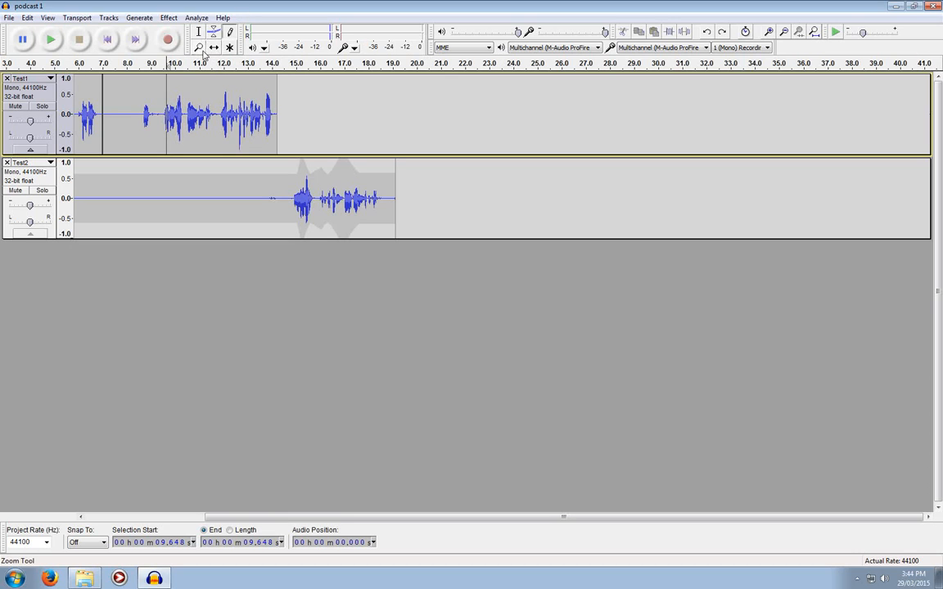
Use the Zoom tool to magnify the Test1 waveform around 11.4 seconds and return to the wider view
left_click(198, 46)
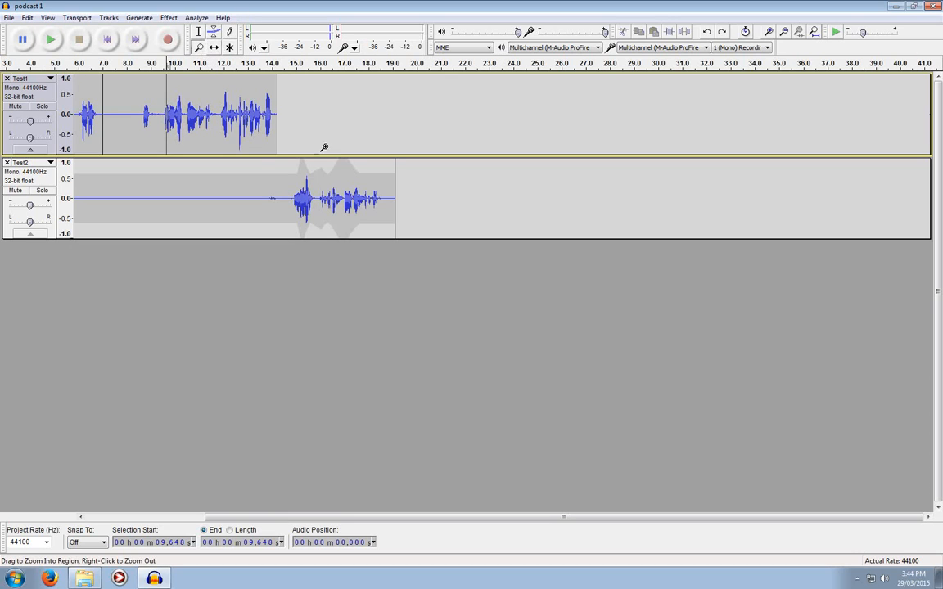
left_click(207, 128)
left_click(207, 127)
left_click(207, 127)
left_click(207, 128)
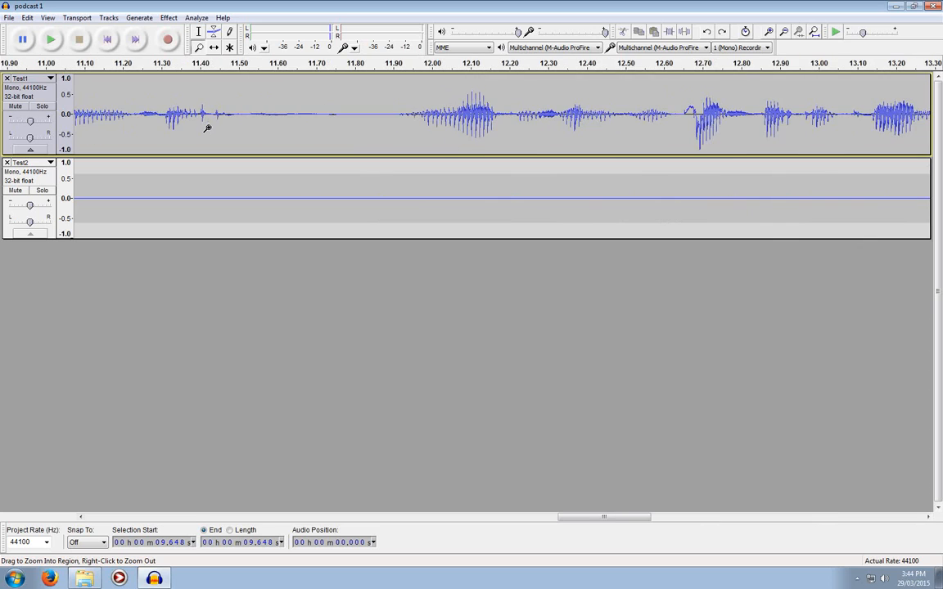
right_click(207, 127)
right_click(207, 128)
right_click(207, 127)
right_click(207, 127)
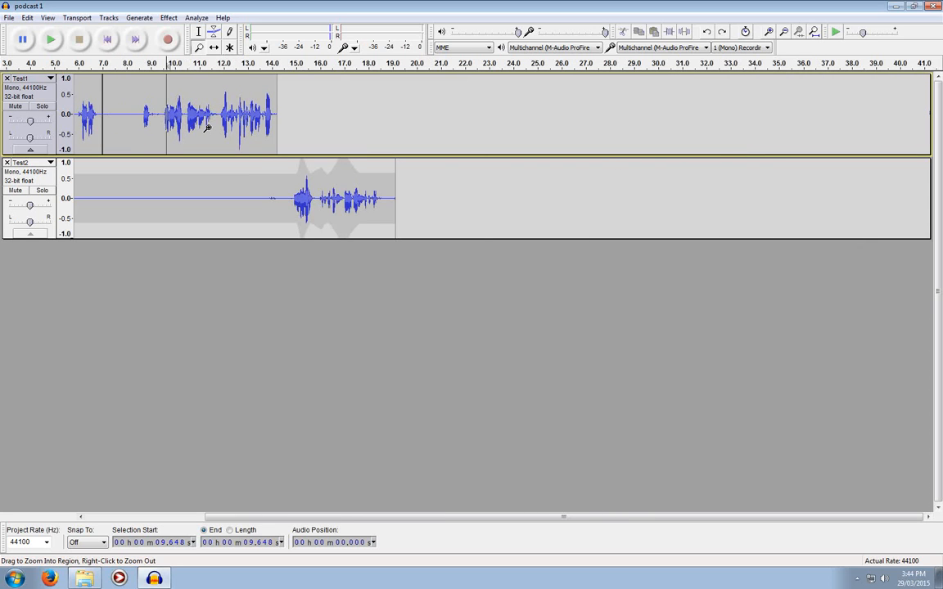
Shift Test1's two clips along the timeline and between tracks, leaving both in Test1 starting at about 7.6 and 18.4 seconds
left_click(212, 49)
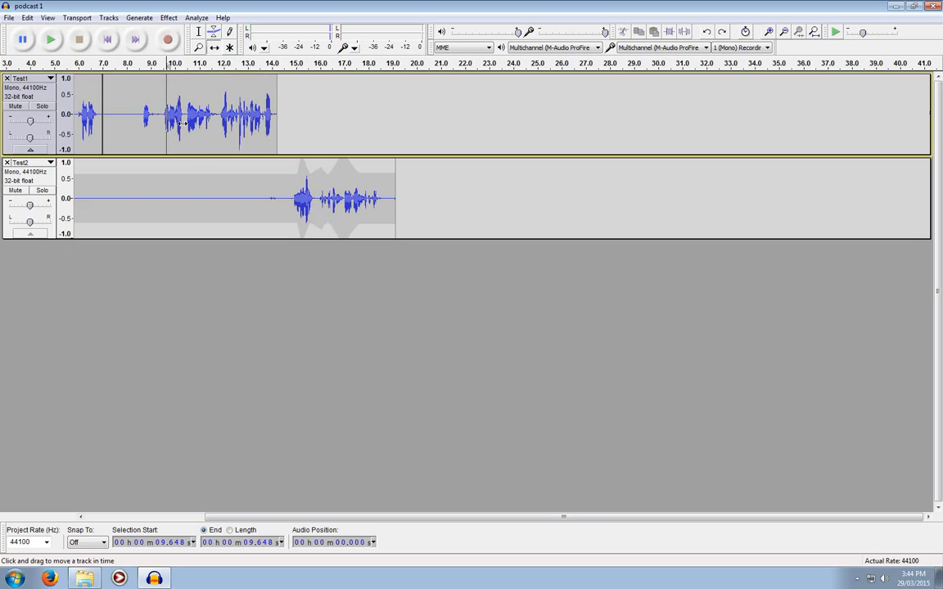
left_click_drag(180, 111, 91, 128)
left_click_drag(166, 120, 521, 178)
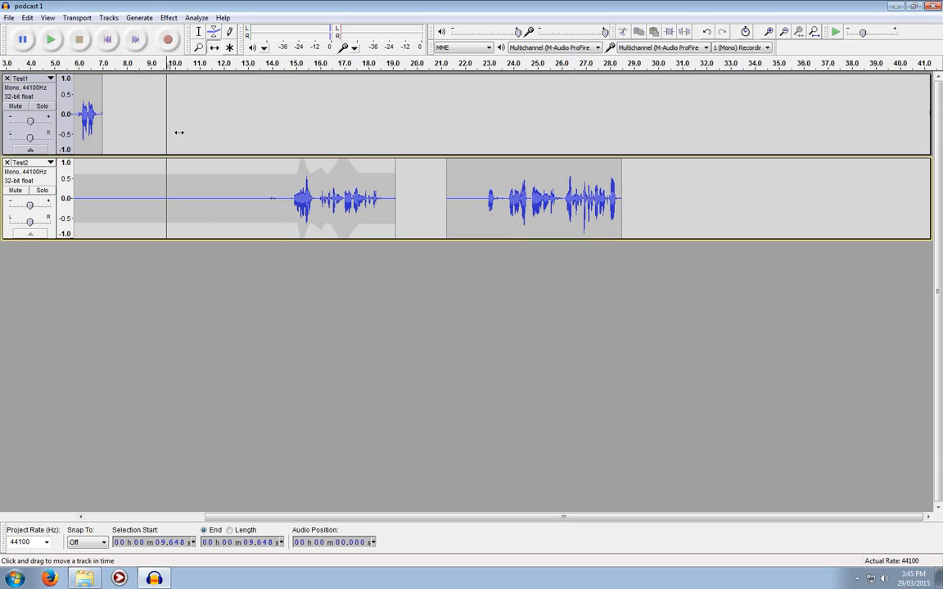
left_click_drag(85, 115, 679, 115)
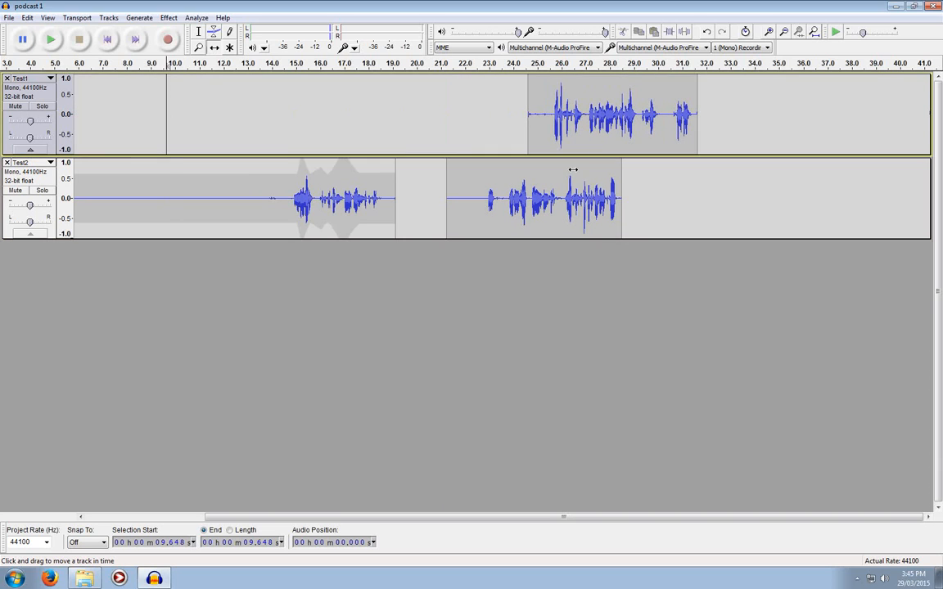
left_click_drag(506, 216, 178, 106)
left_click_drag(581, 112, 423, 135)
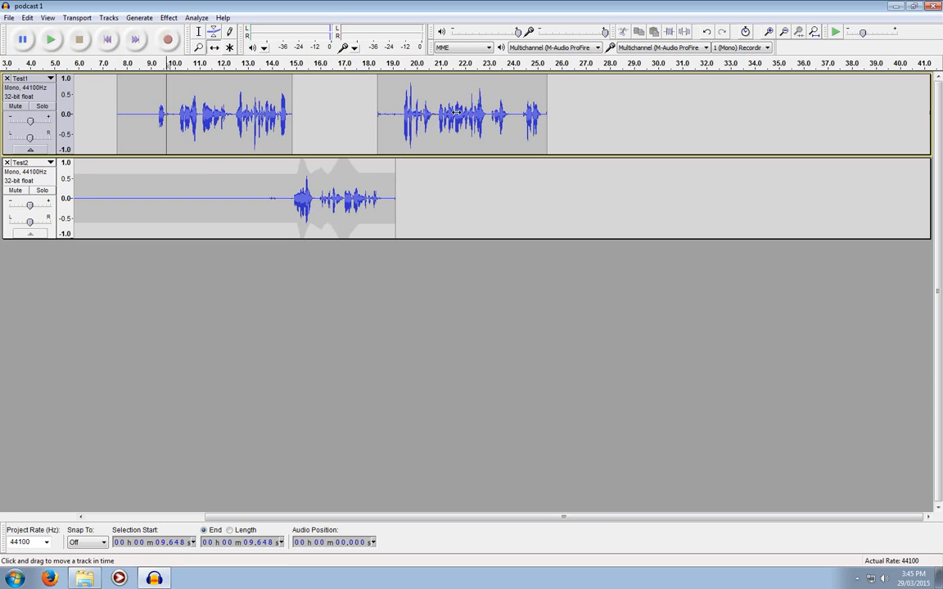
Select Test1 from about 24.3 to 25.3 seconds and split the clip at both ends of the selection
left_click(198, 32)
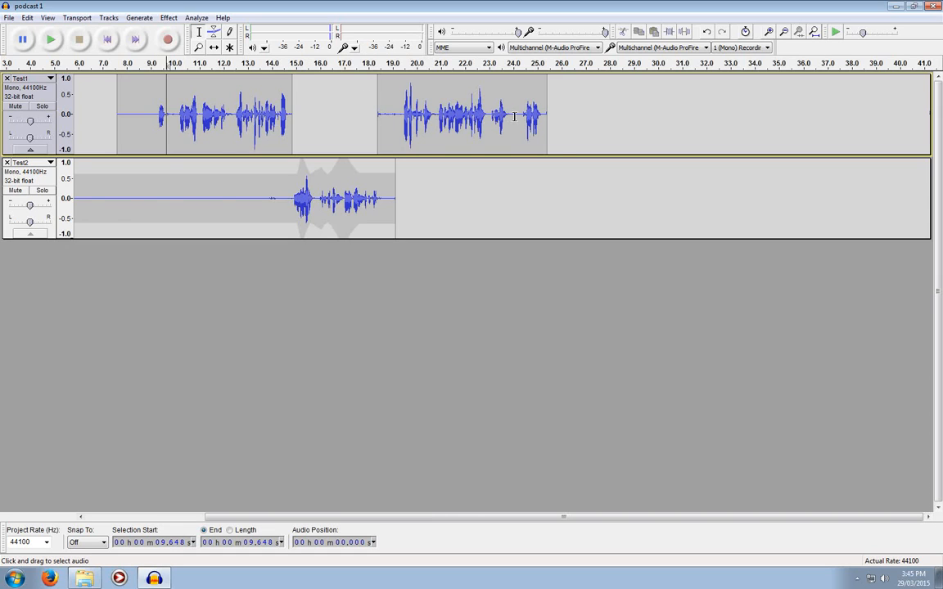
scroll(514, 116, "up", 2)
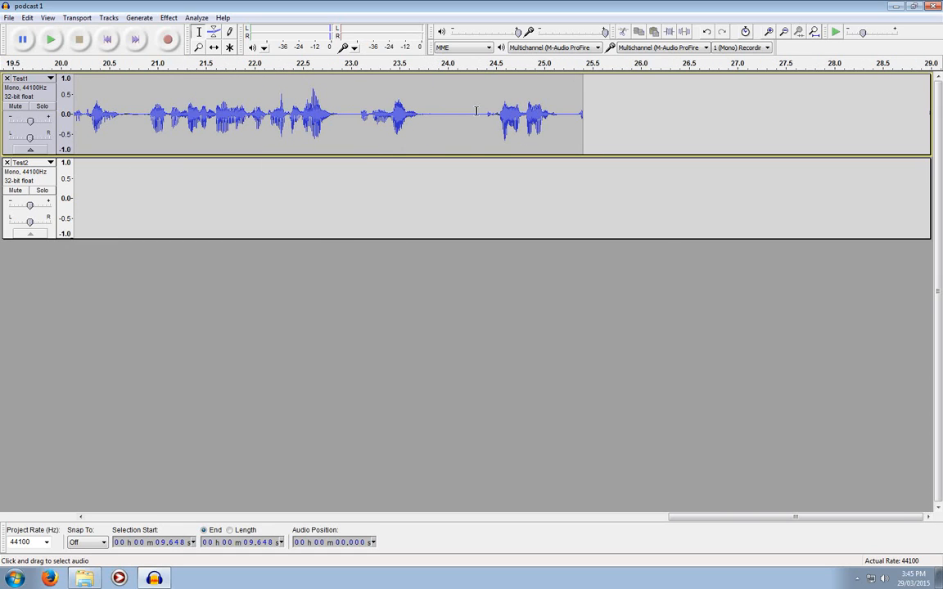
left_click_drag(477, 111, 573, 135)
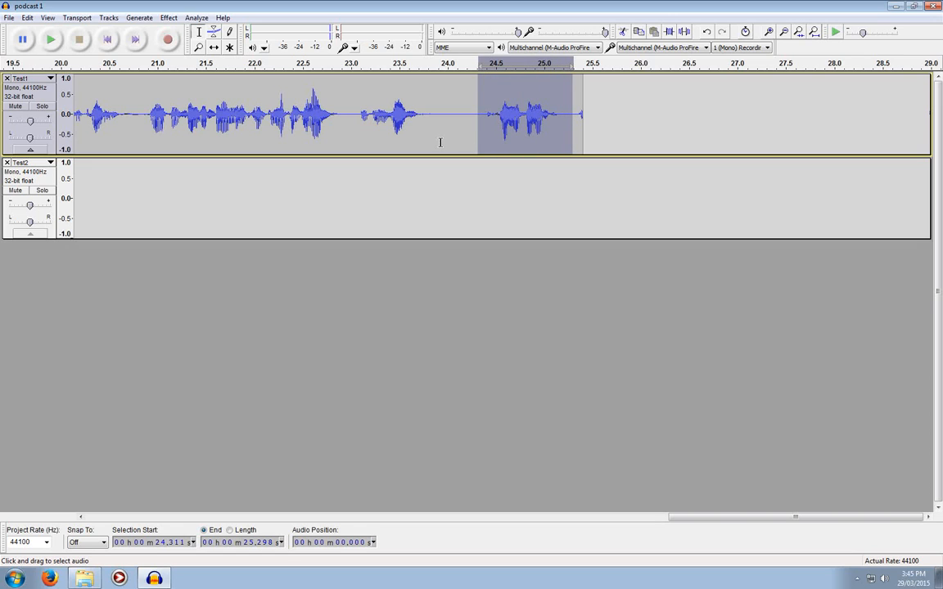
left_click(214, 46)
mouse_move(376, 107)
left_mouse_down()
mouse_move(458, 110)
mouse_move(359, 112)
mouse_move(381, 115)
left_mouse_up()
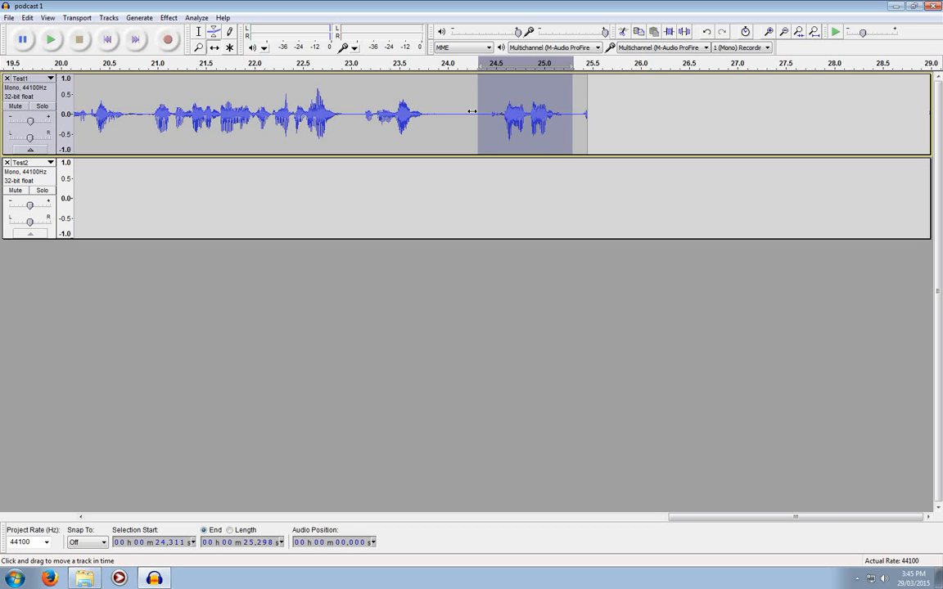
key("ctrl+i")
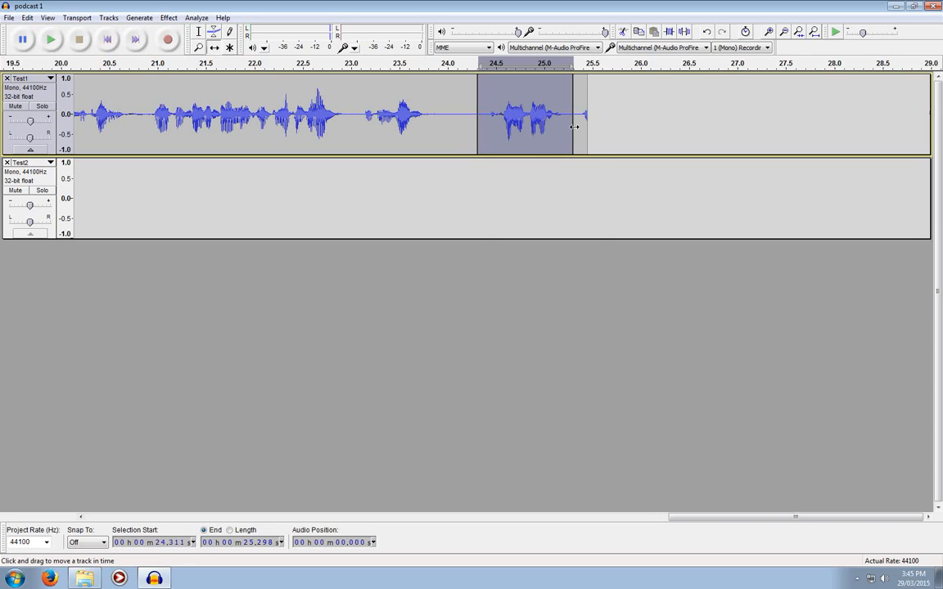
Move the split-off piece to Test2 at about 21.4 seconds and shift the remaining long Test1 clip to about 19.3 seconds
left_click_drag(503, 113, 499, 211)
left_click_drag(411, 216, 203, 137)
left_click_drag(324, 98, 411, 96)
scroll(376, 166, "down", 2)
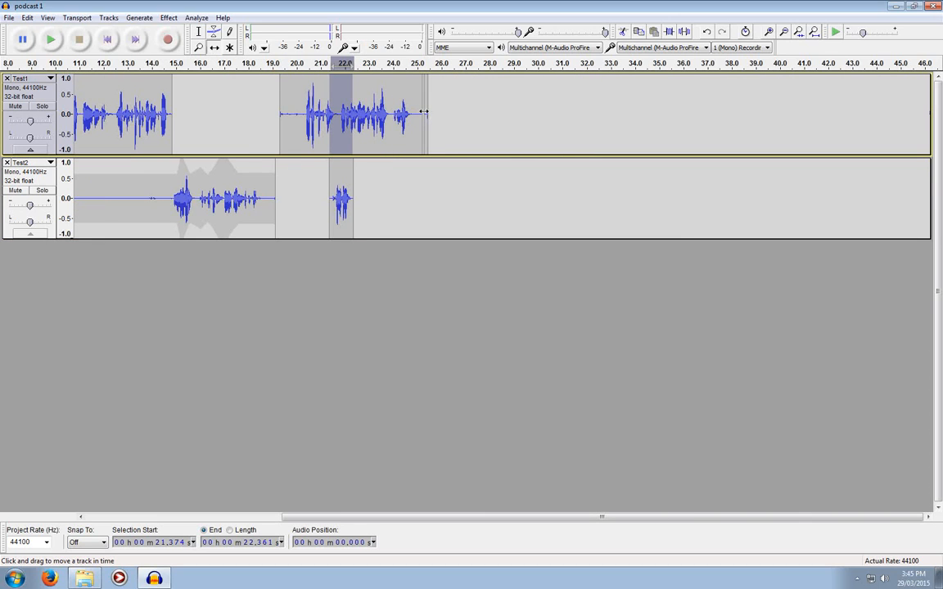
Rearrange the clips in Test1: short Test2 clip at about 16.9 seconds, long clip at about 18.1, leftover sliver at about 27.4
left_click_drag(423, 111, 474, 112)
left_click_drag(360, 111, 405, 111)
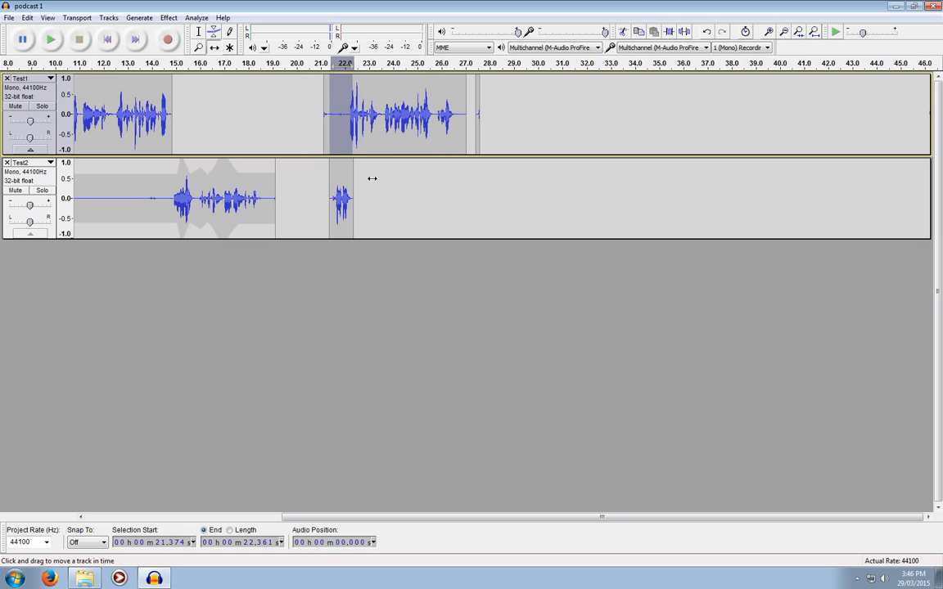
left_click_drag(341, 197, 233, 114)
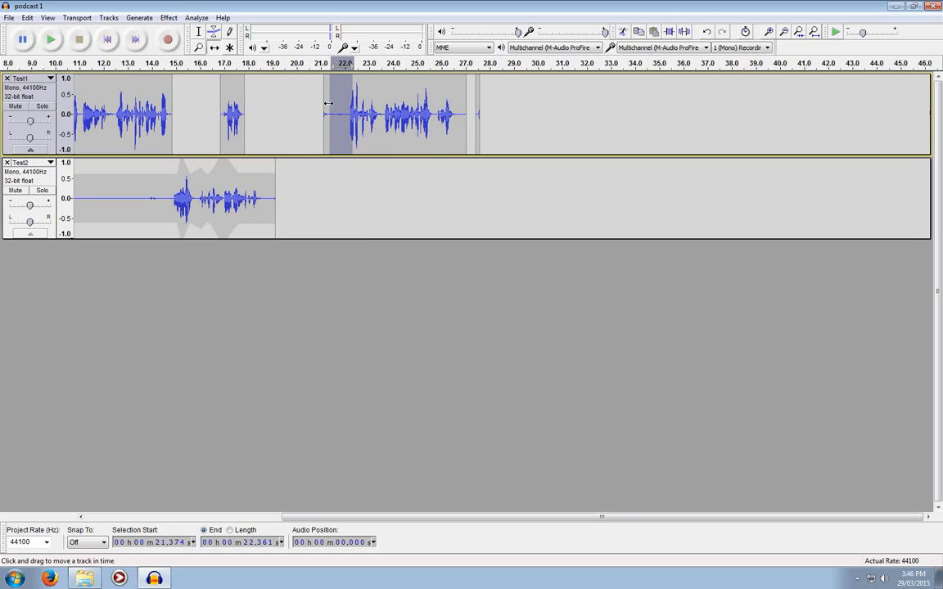
left_click_drag(373, 122, 296, 122)
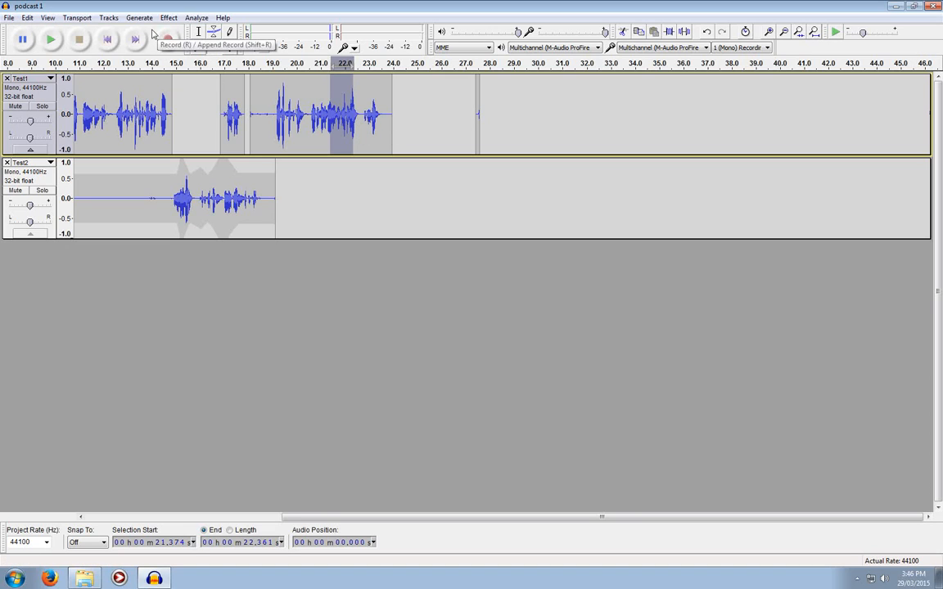
Copy the short Test1 clip near 17 seconds and undo a trial paste of it at about 25 seconds
left_click(236, 121)
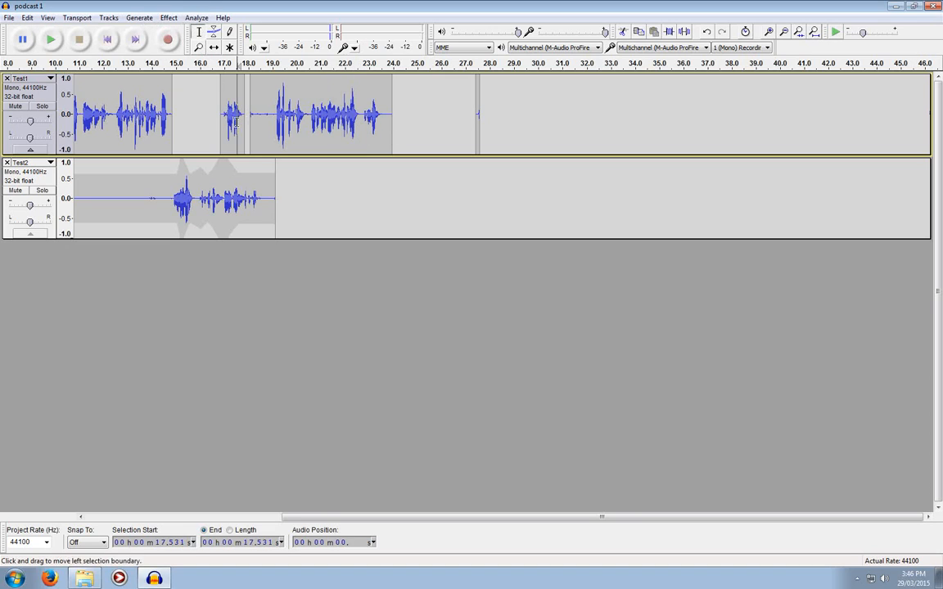
double_click(236, 121)
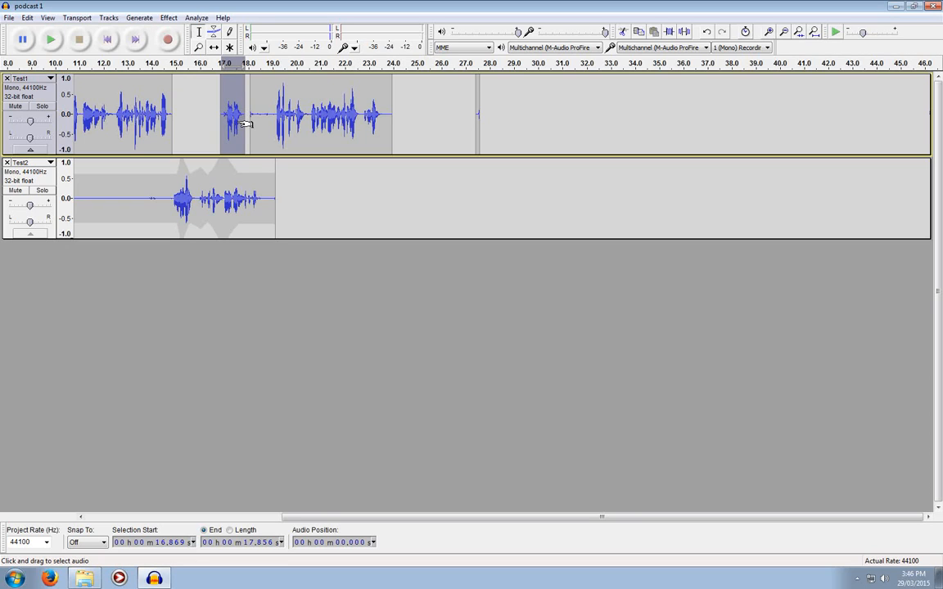
left_click(416, 78)
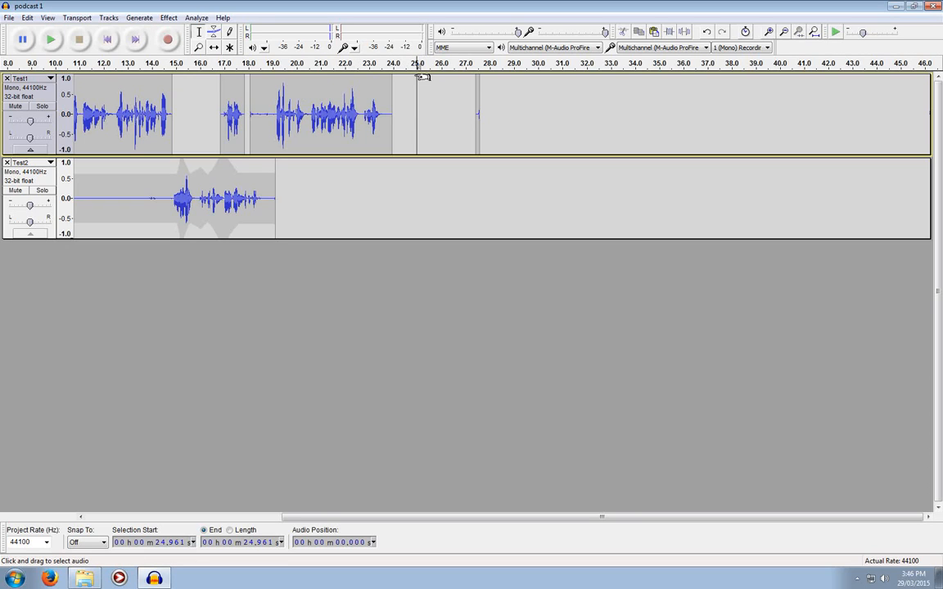
key("ctrl+v")
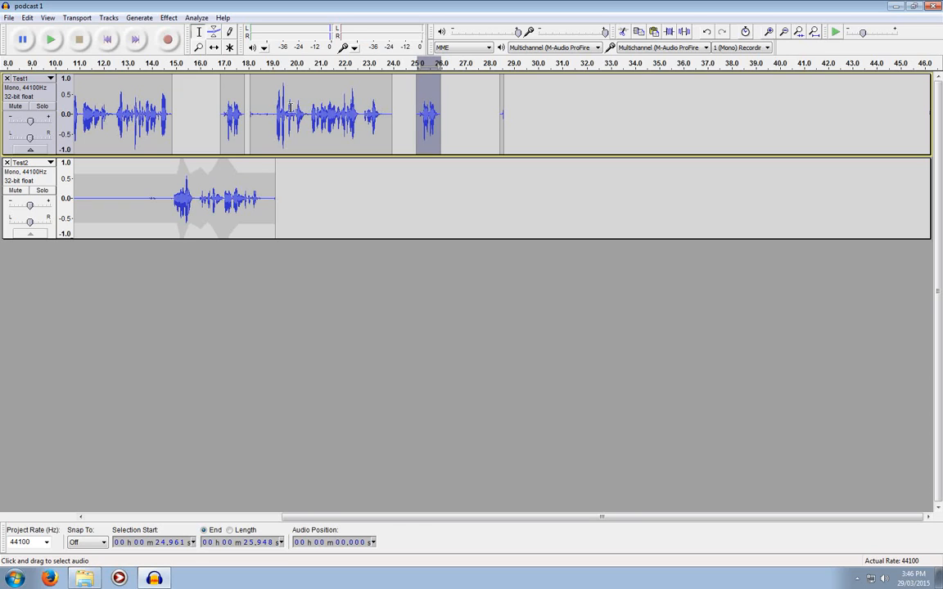
key("ctrl+z")
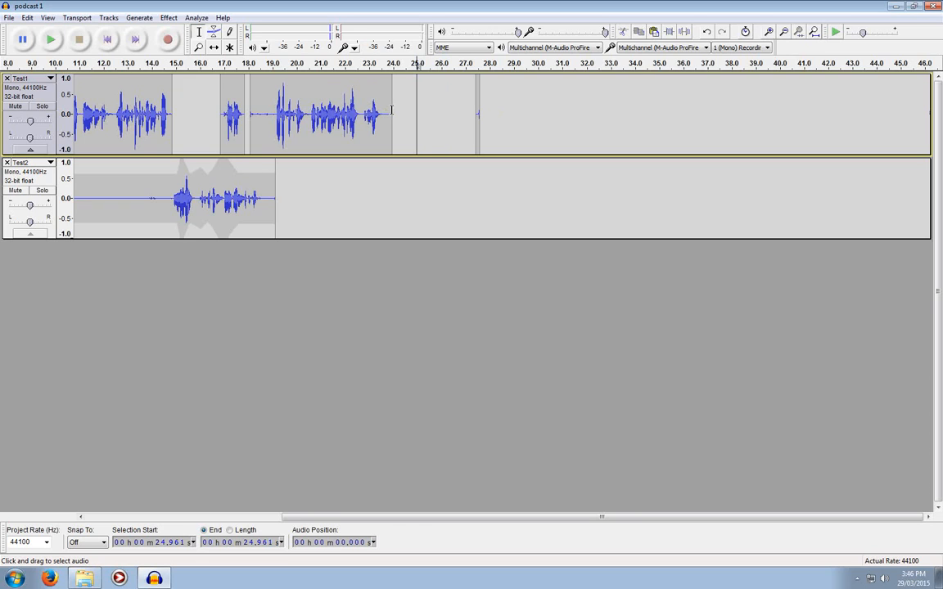
Paste the copied clip into Test2 at about 21.2 seconds and delete the leftover Test1 sliver between about 26.6 and 28.3 seconds
left_click(294, 67)
key("space")
left_click(325, 196)
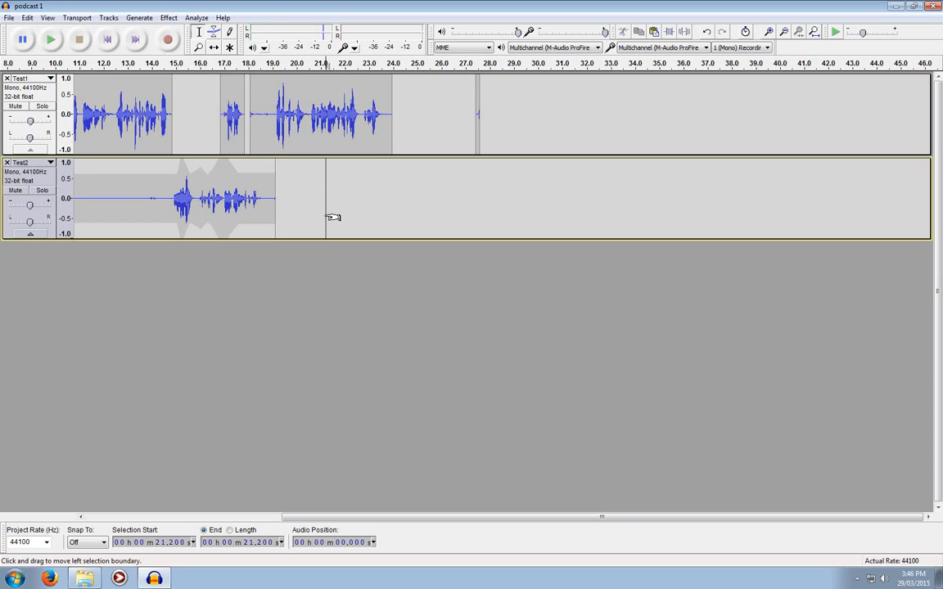
key("ctrl+v")
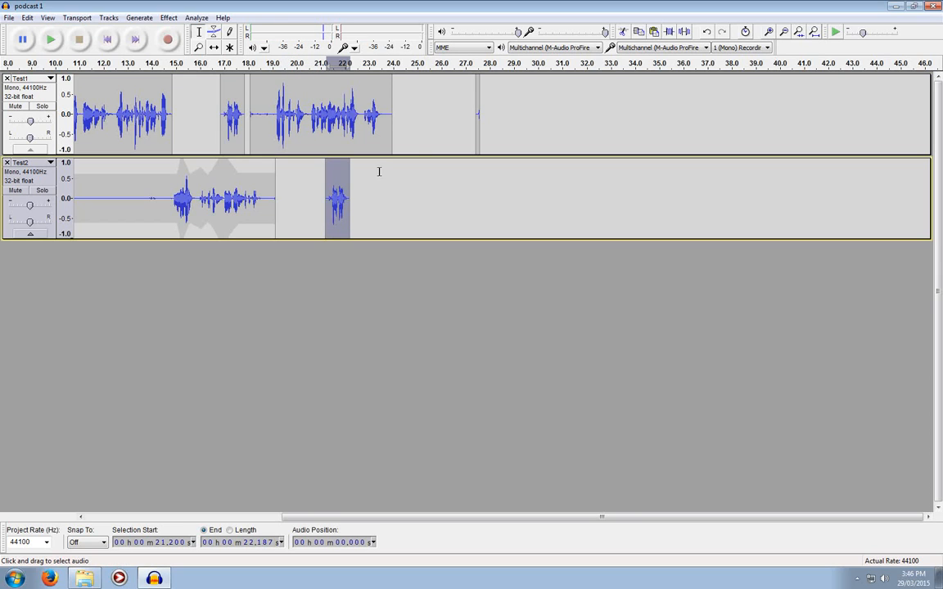
left_click_drag(456, 106, 494, 121)
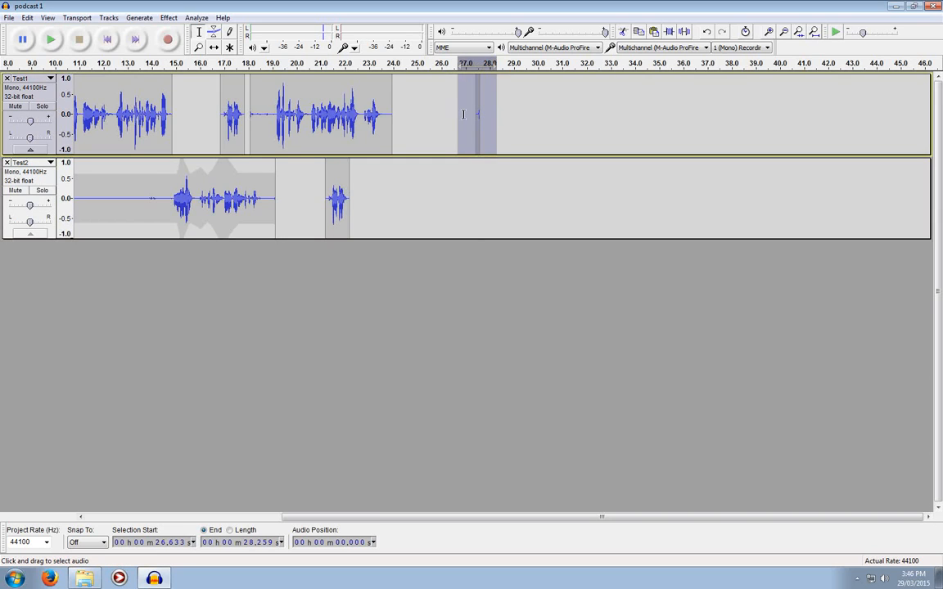
key("Delete")
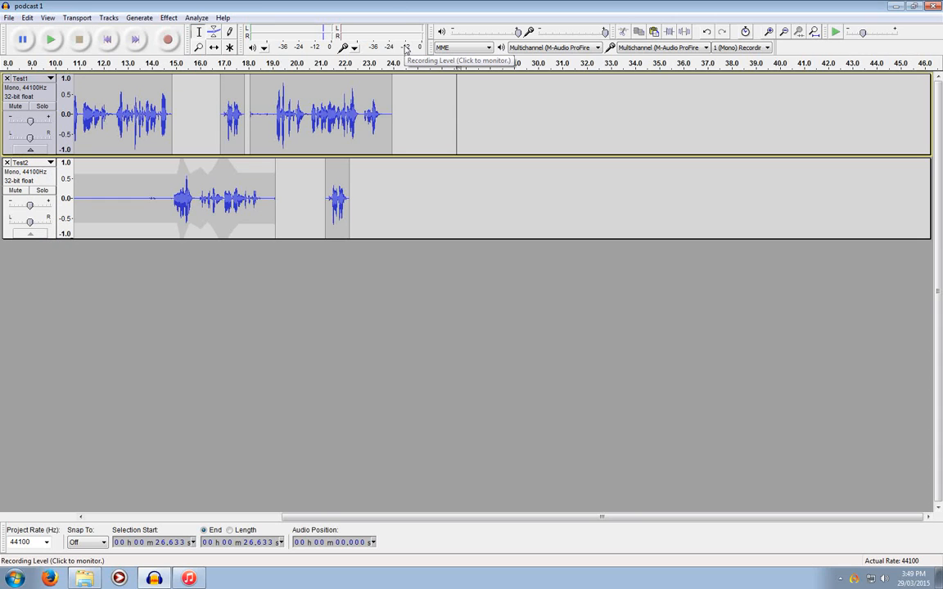
Import the audio file 01 Happier than ever.mp3 from the Desktop into the project
left_click(9, 17)
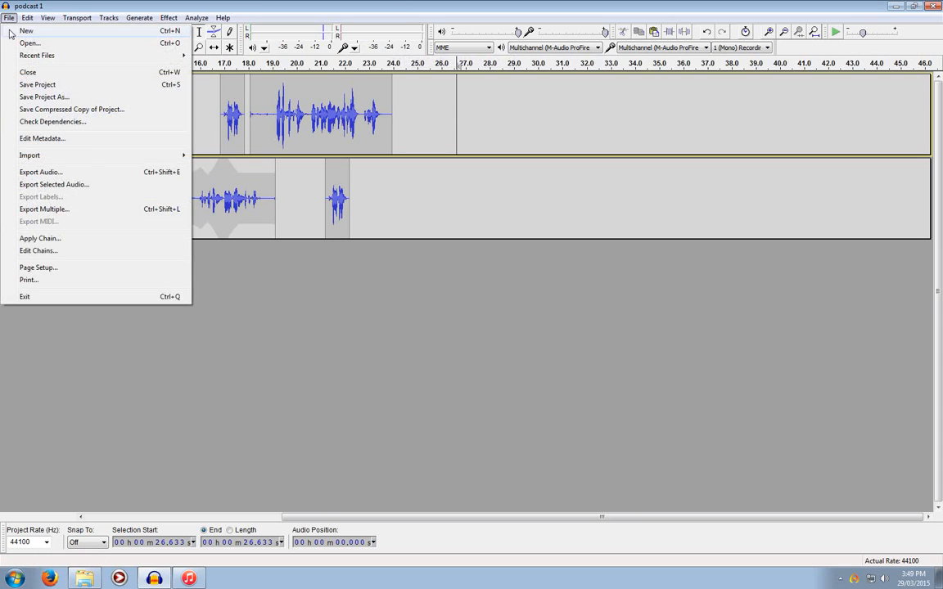
mouse_move(85, 153)
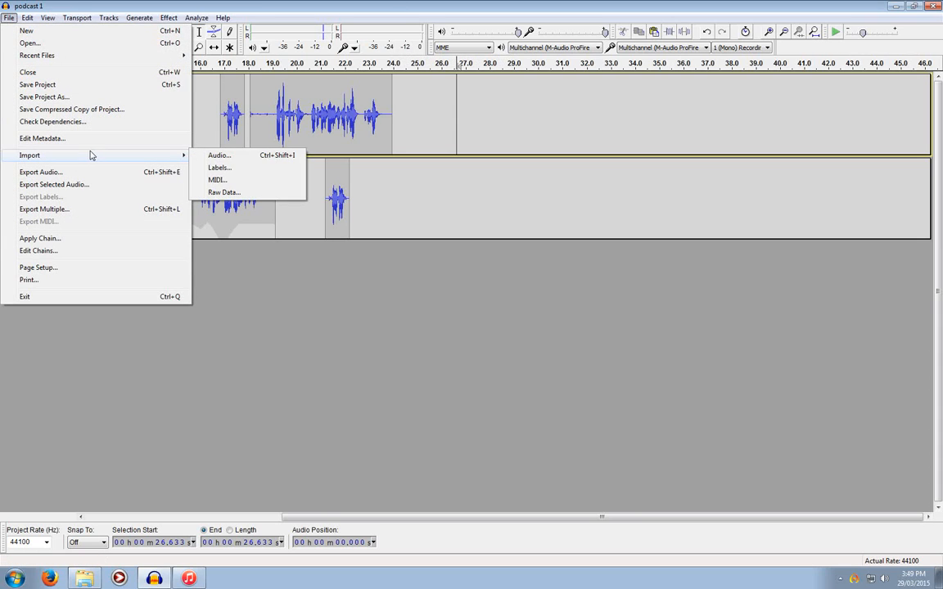
left_click(217, 155)
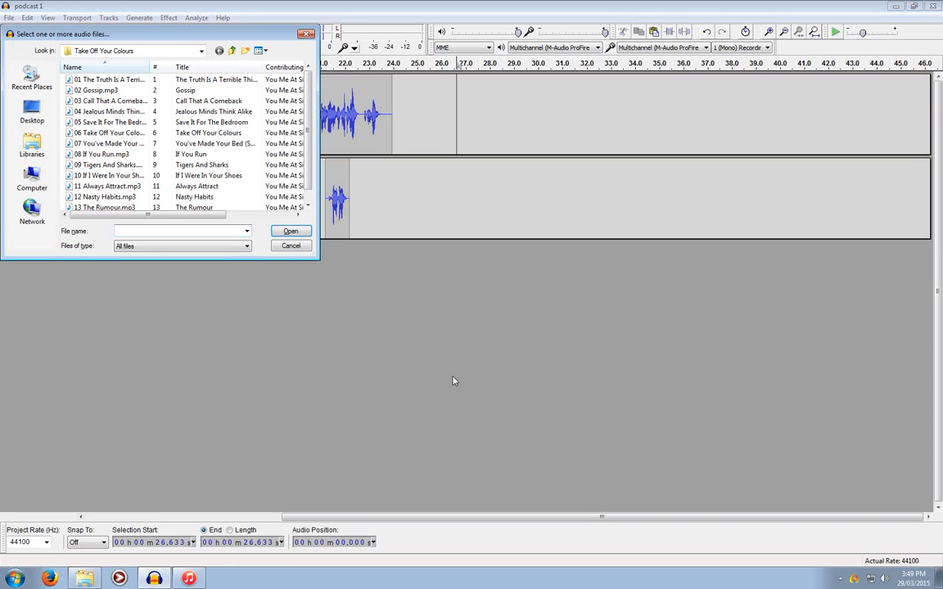
left_click(32, 112)
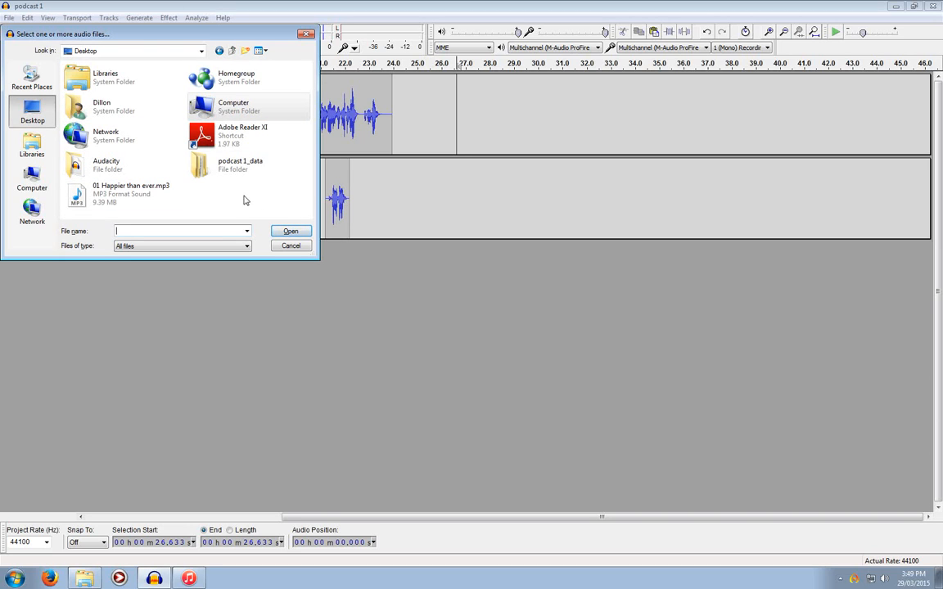
left_click(155, 197)
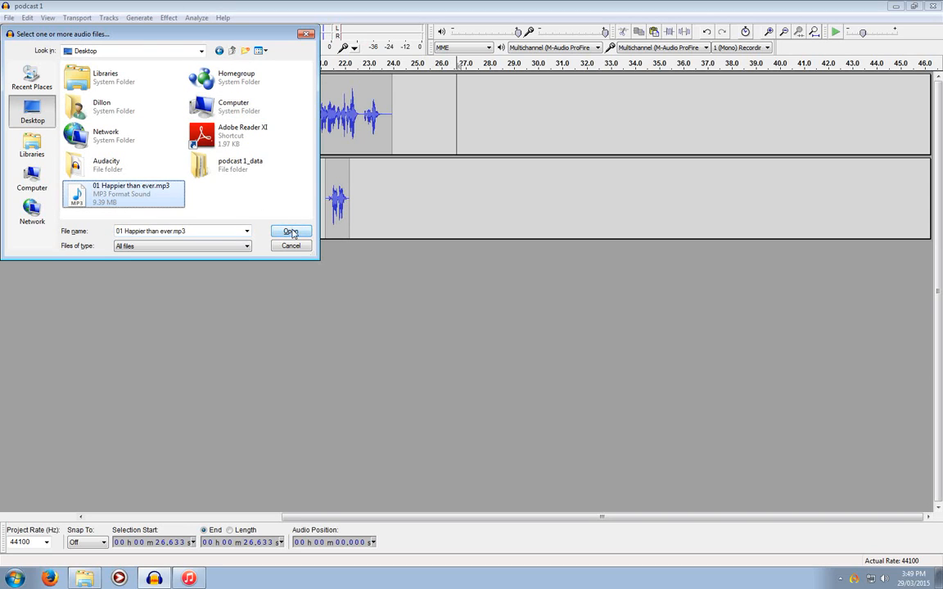
left_click(291, 231)
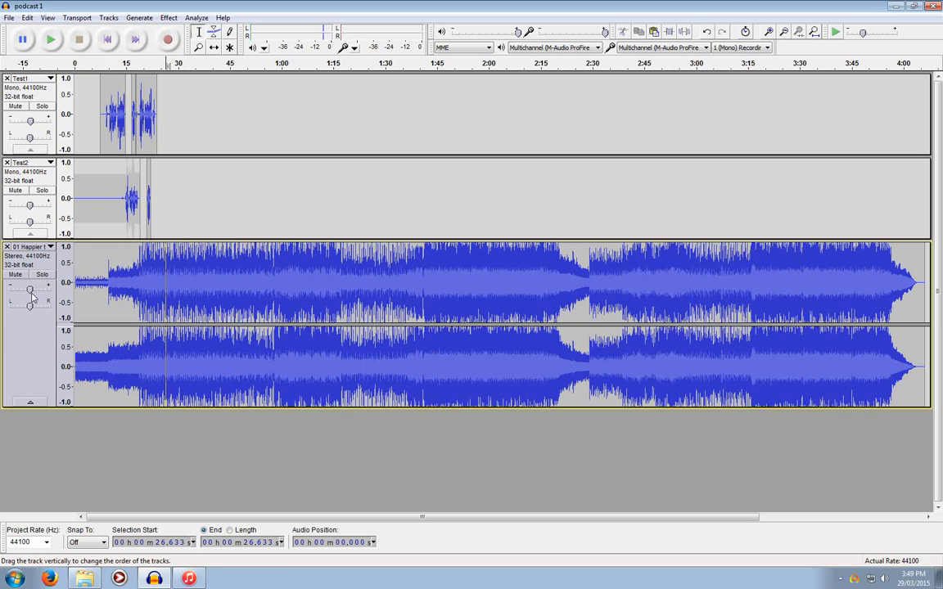
Lower the imported song track's gain strongly and play it from about 1:01
left_click_drag(31, 290, 14, 291)
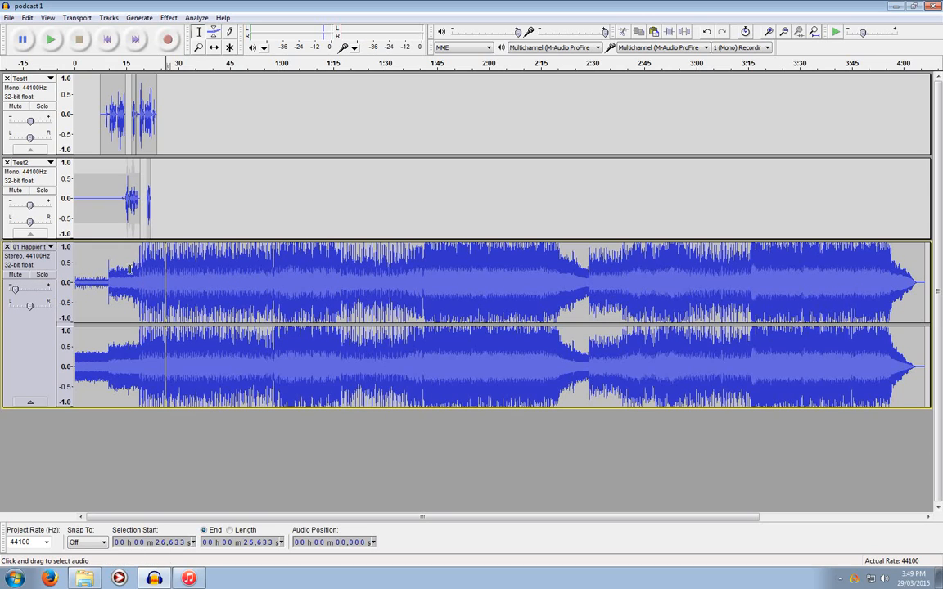
left_click(285, 63)
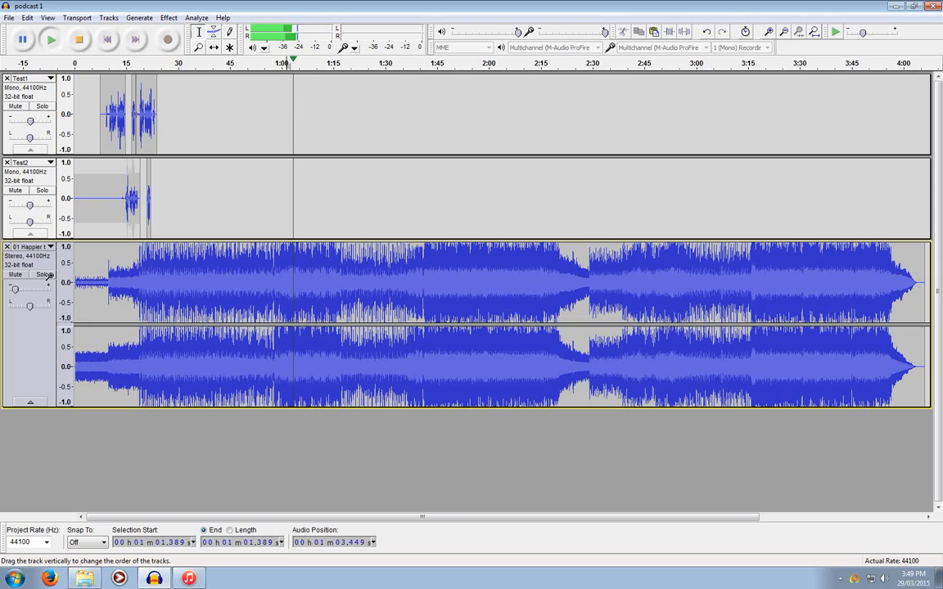
Raise the imported song track's gain partway toward the centre and stop playback
left_click_drag(18, 289, 38, 293)
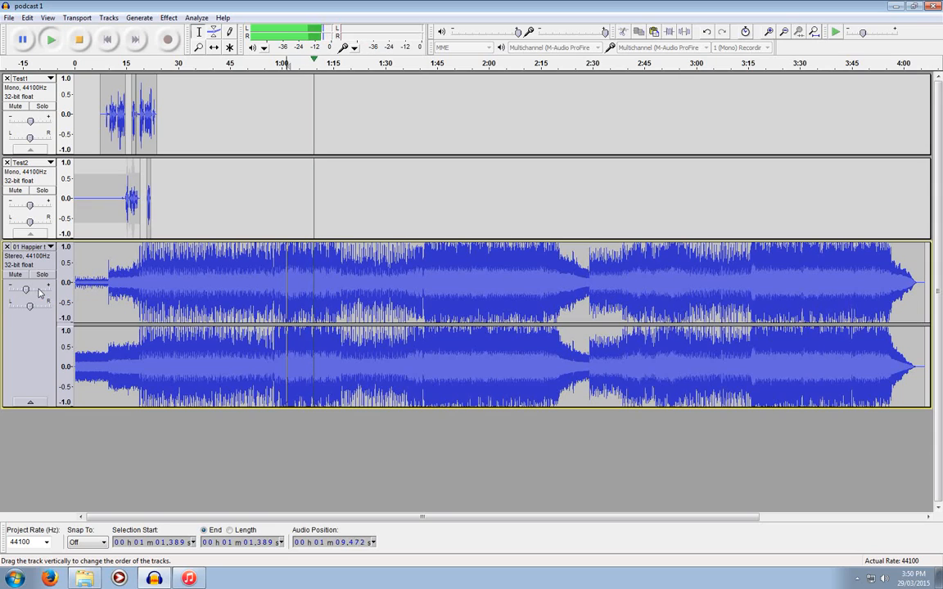
key("space")
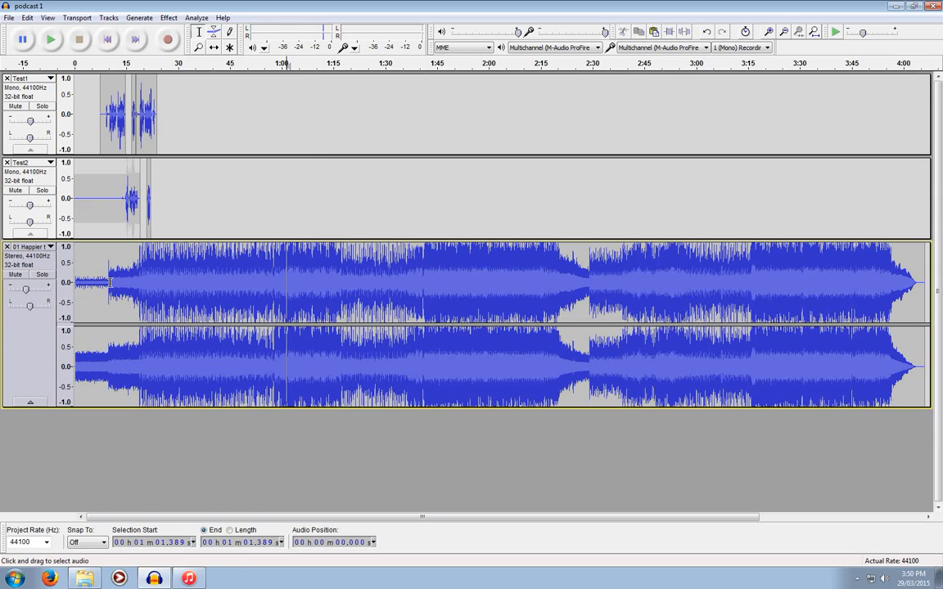
Trim the song by deleting its first 1 min 16.3 s and everything after about 40.9 seconds of the remainder
left_click_drag(74, 279, 337, 322)
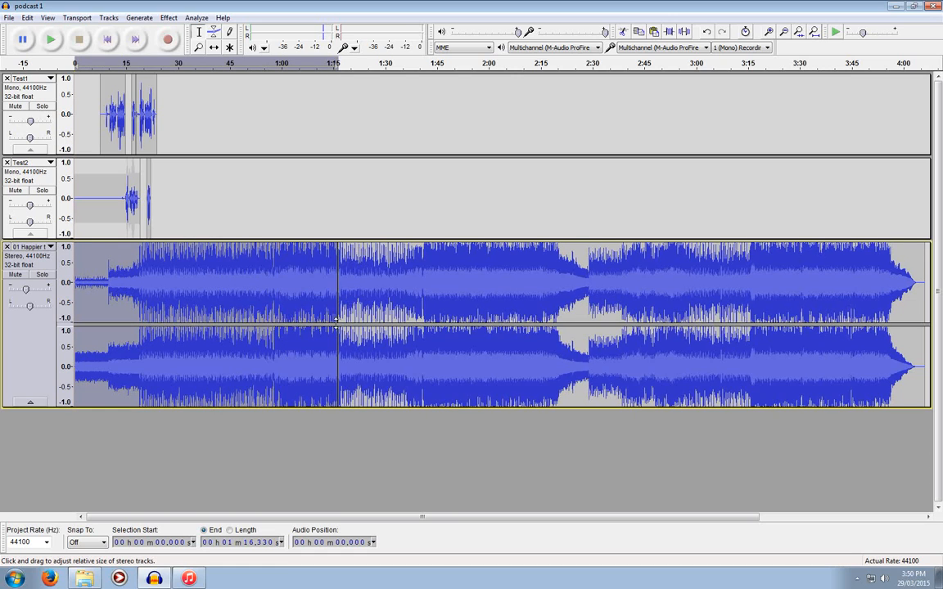
key("Delete")
left_click_drag(699, 274, 215, 318)
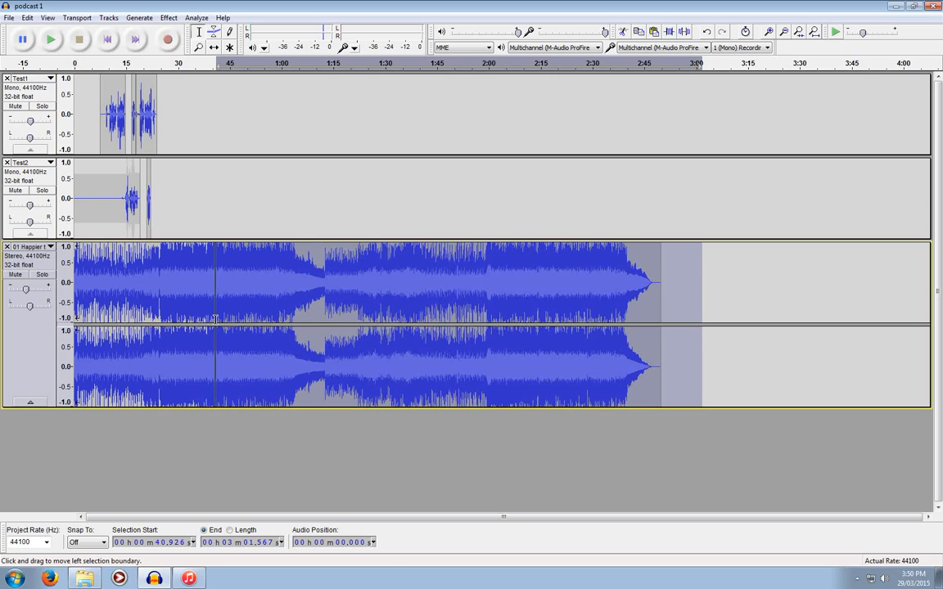
key("Delete")
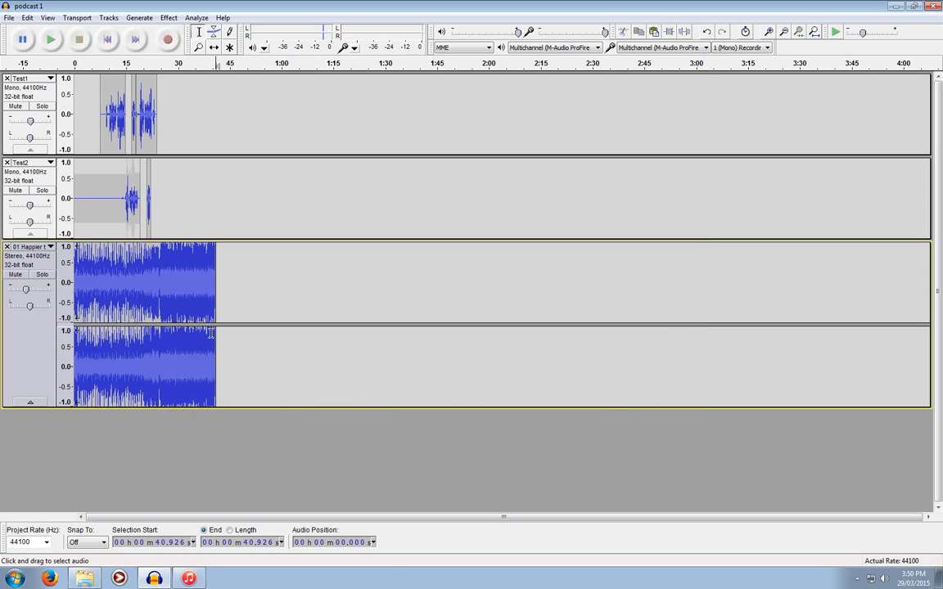
left_click_drag(237, 280, 69, 282)
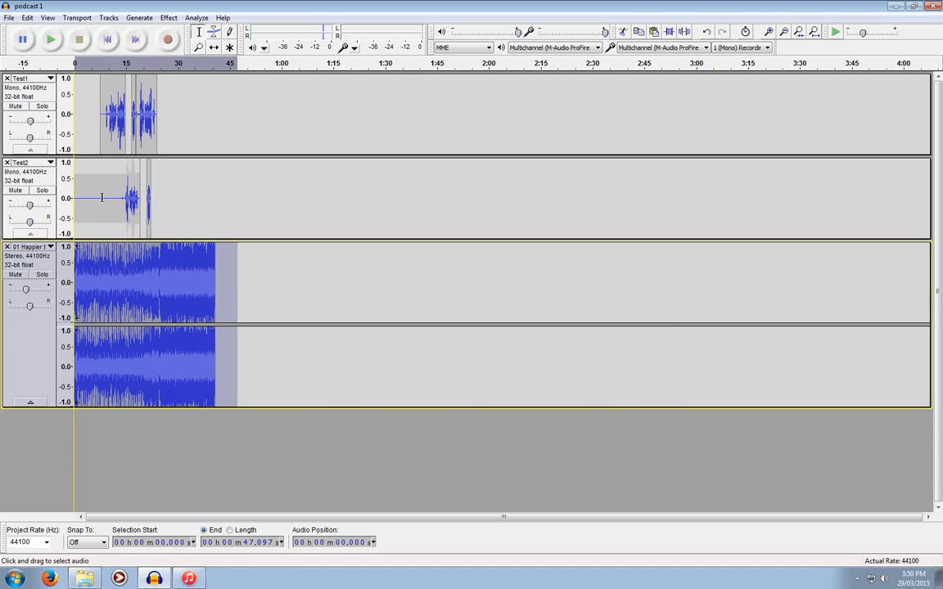
left_click_drag(96, 101, 170, 126)
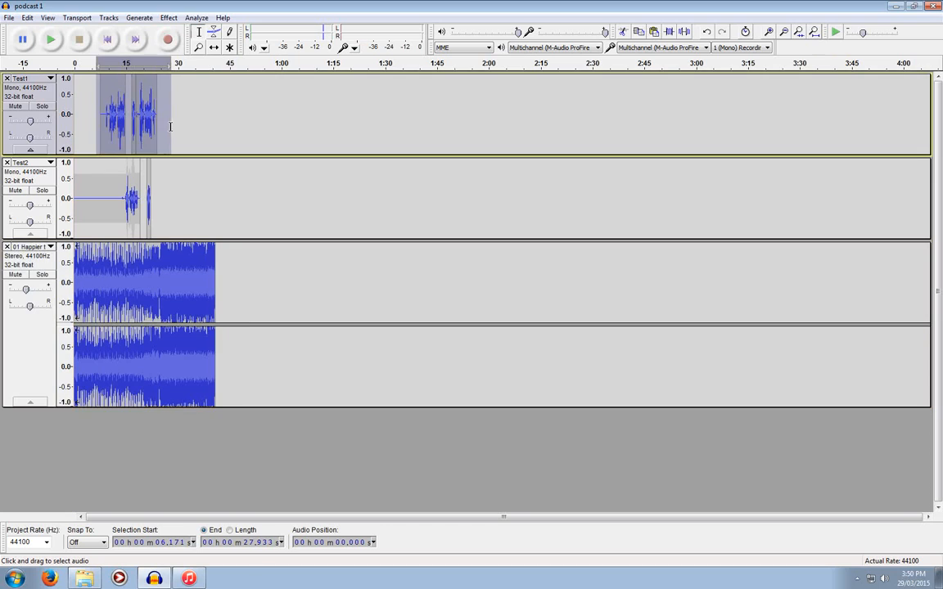
left_click_drag(172, 192, 107, 198)
left_click(255, 209)
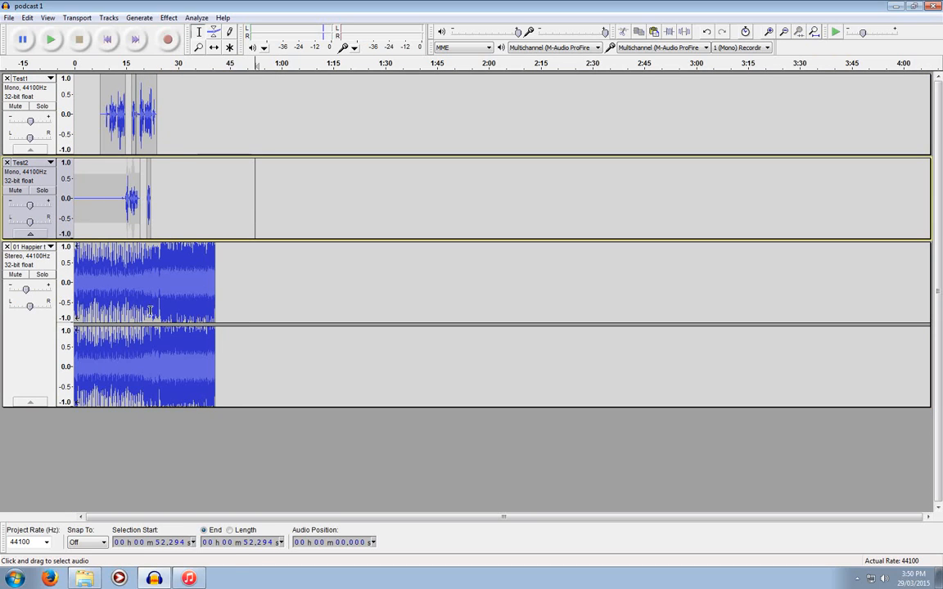
Play the full mix from about 8 seconds to check the voice-to-music balance, and stop playback
left_click(100, 65)
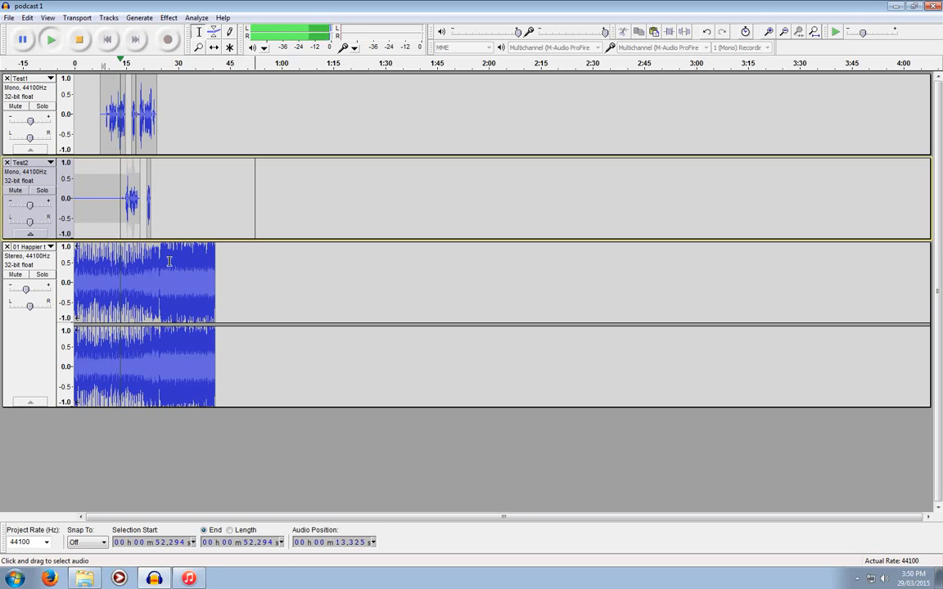
key("space")
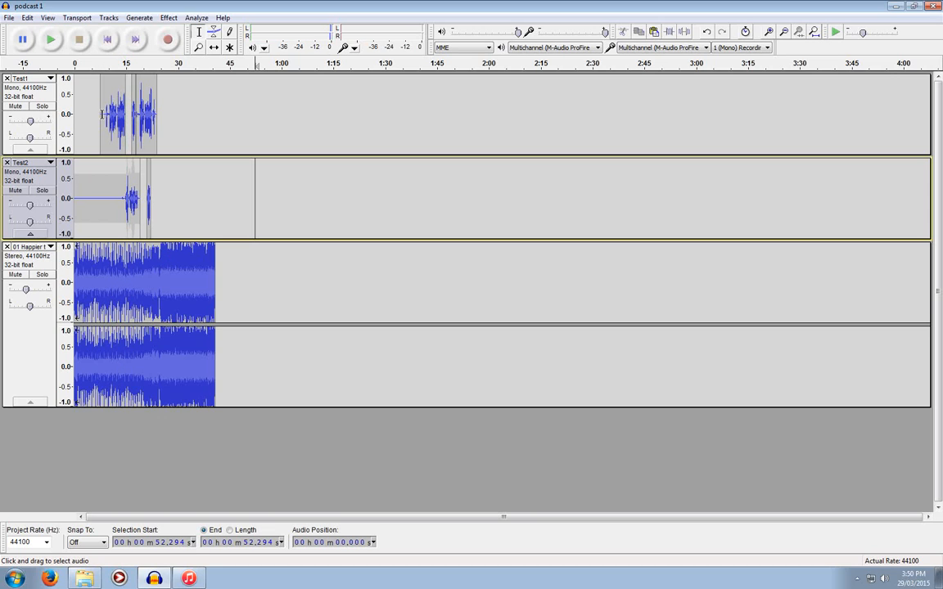
left_click_drag(102, 115, 132, 119)
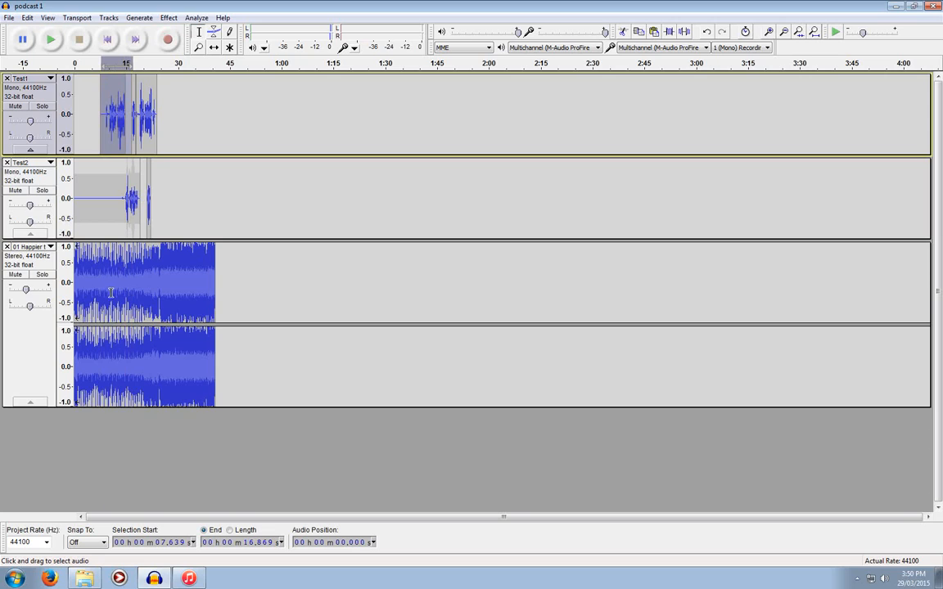
left_click_drag(106, 292, 150, 293)
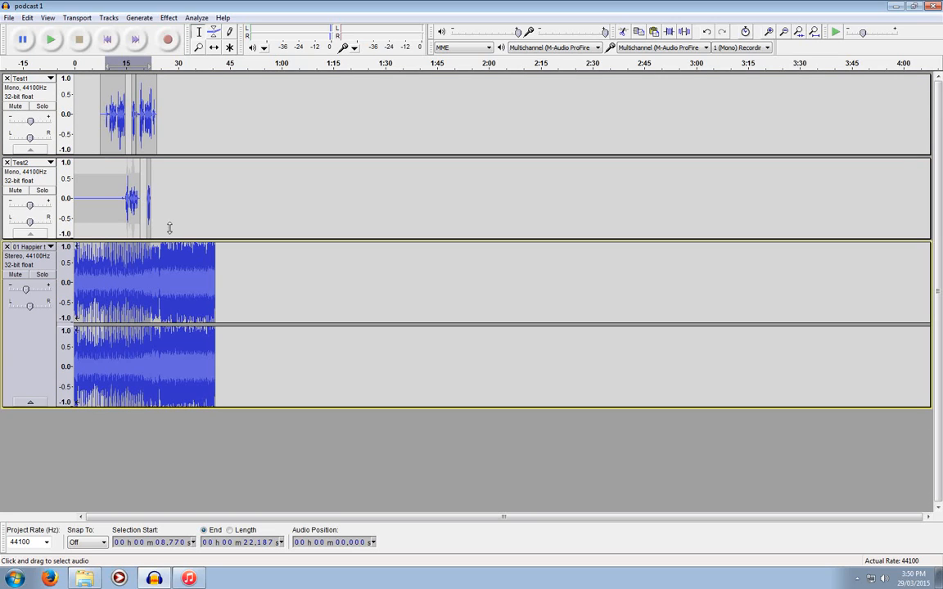
left_click_drag(173, 117, 70, 114)
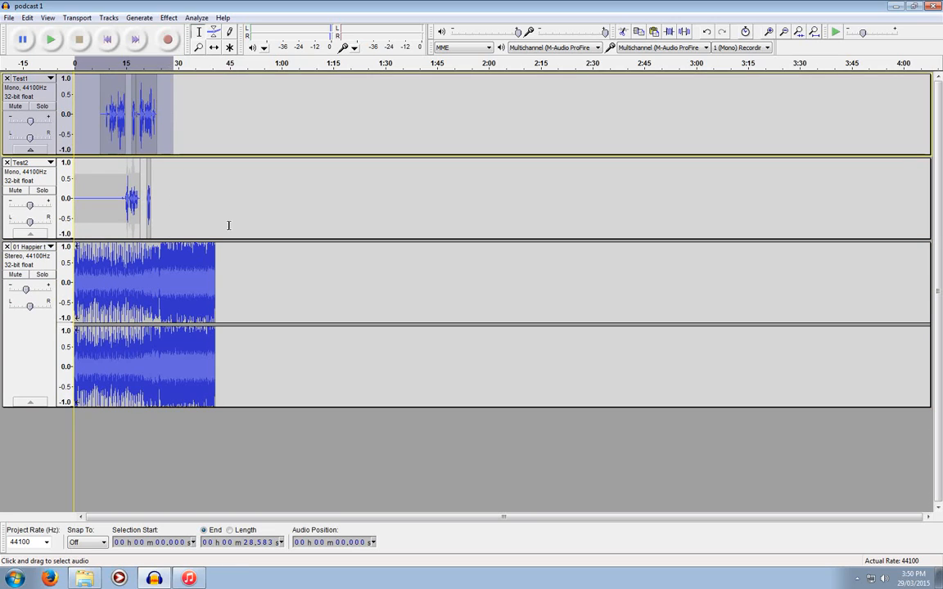
left_click_drag(205, 207, 62, 206)
left_click_drag(268, 311, 66, 311)
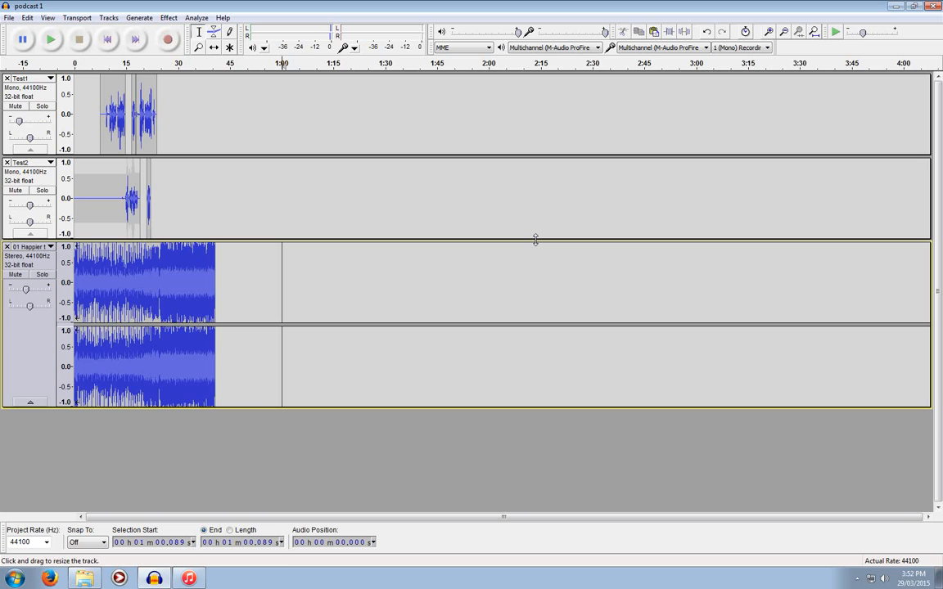
Using the Mixer Board, raise Test1's level to match Test2's and lower the song track's level
left_click(49, 20)
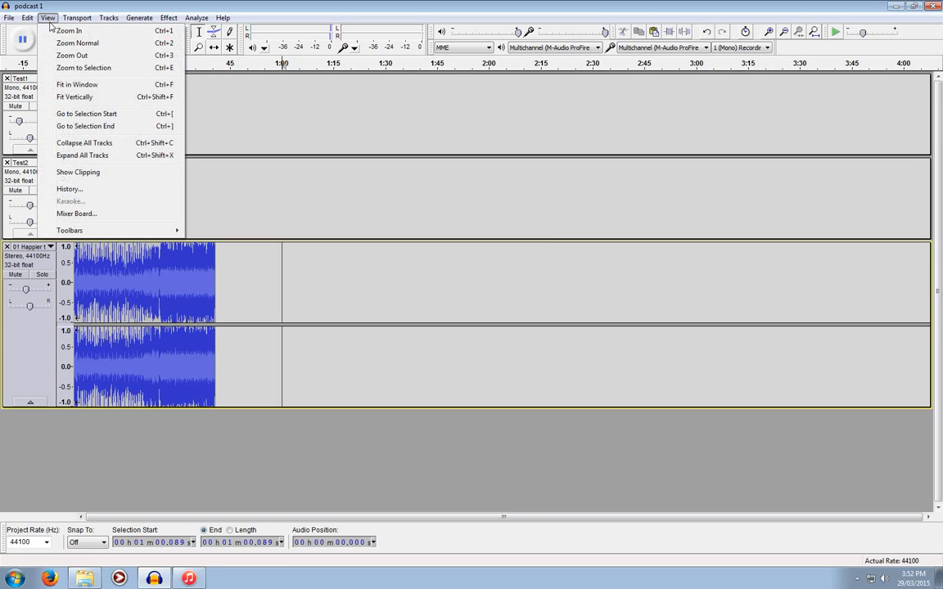
left_click(77, 214)
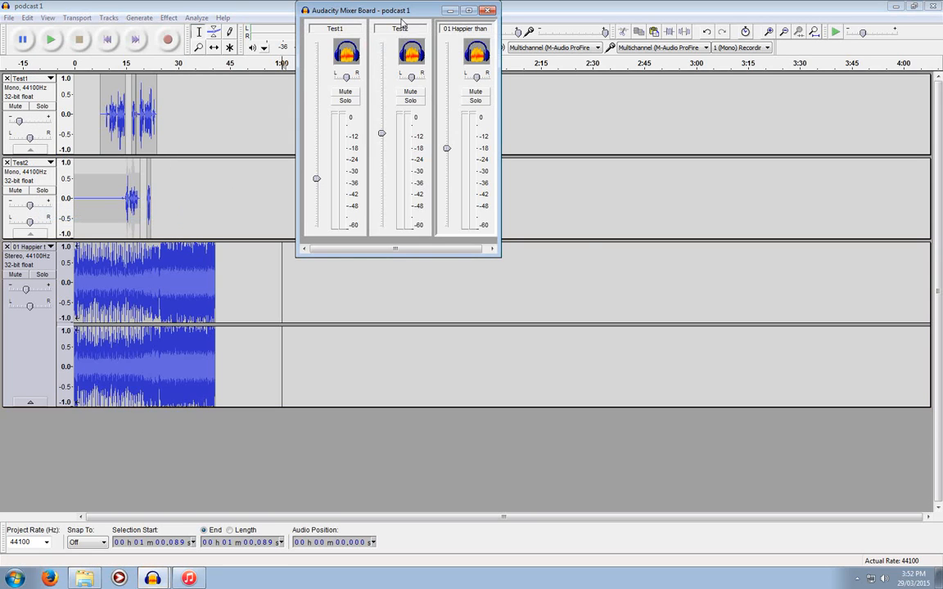
left_click_drag(401, 12, 551, 62)
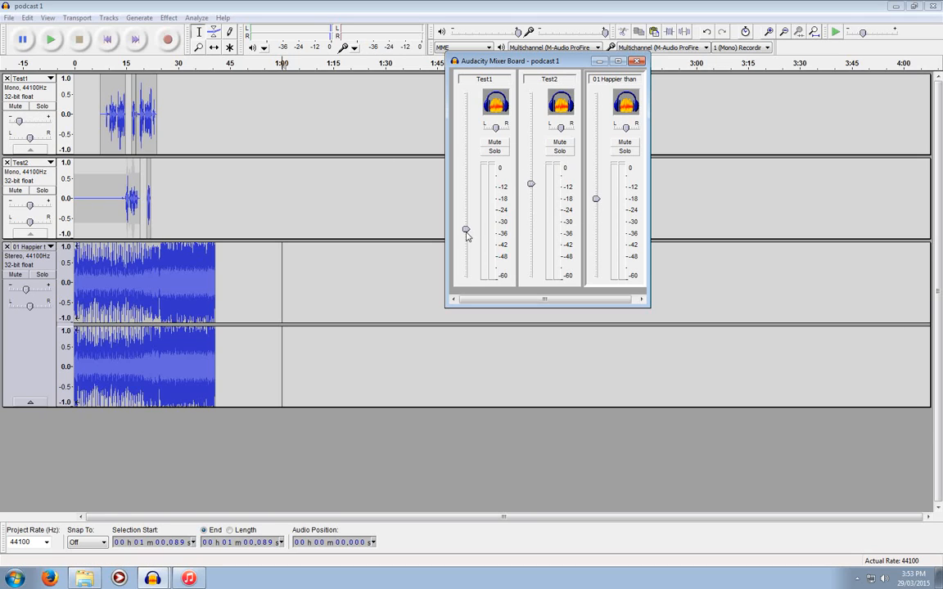
left_click_drag(466, 233, 466, 181)
left_click_drag(464, 136, 463, 138)
left_click_drag(595, 202, 595, 257)
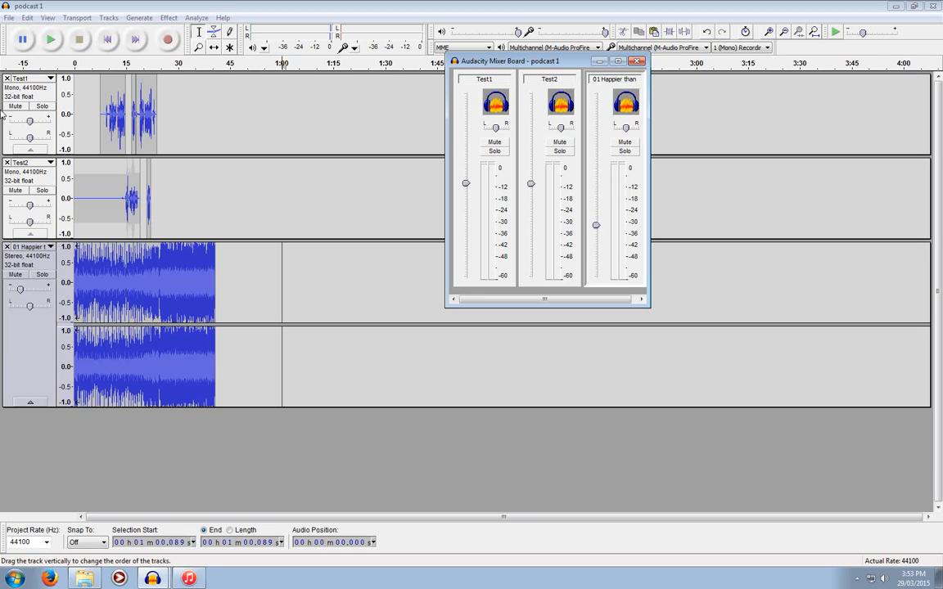
Play the mix from about 6 seconds and lower the song's level slightly further with both voice tracks temporarily muted
left_click(97, 65)
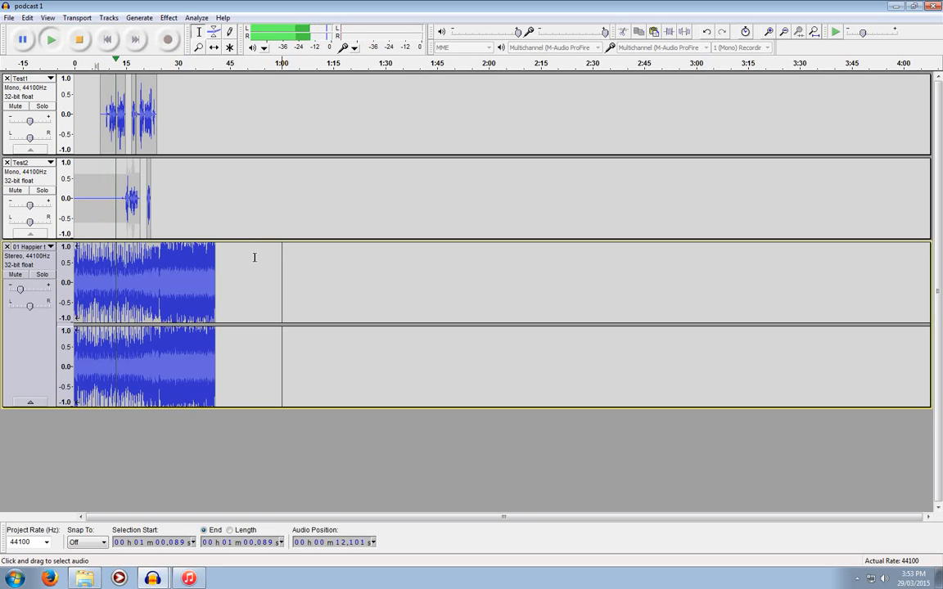
key("alt+Tab")
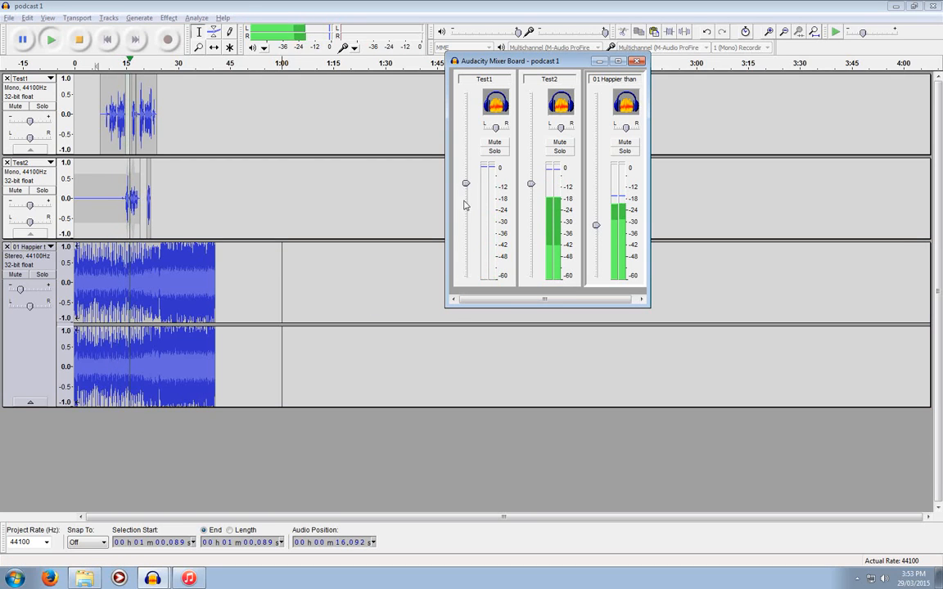
left_click(494, 142)
left_click(560, 141)
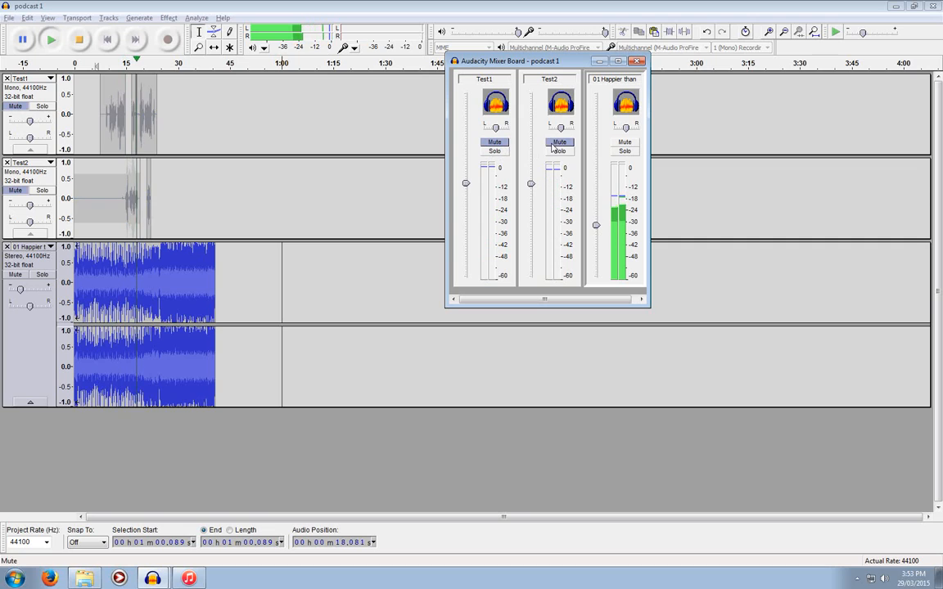
left_click_drag(596, 230, 597, 235)
left_click(559, 142)
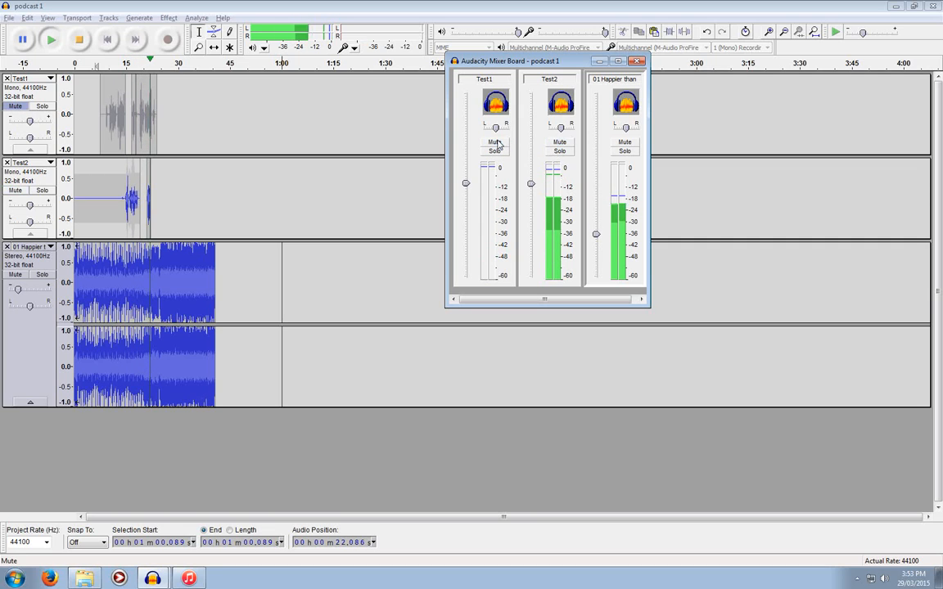
left_click(495, 142)
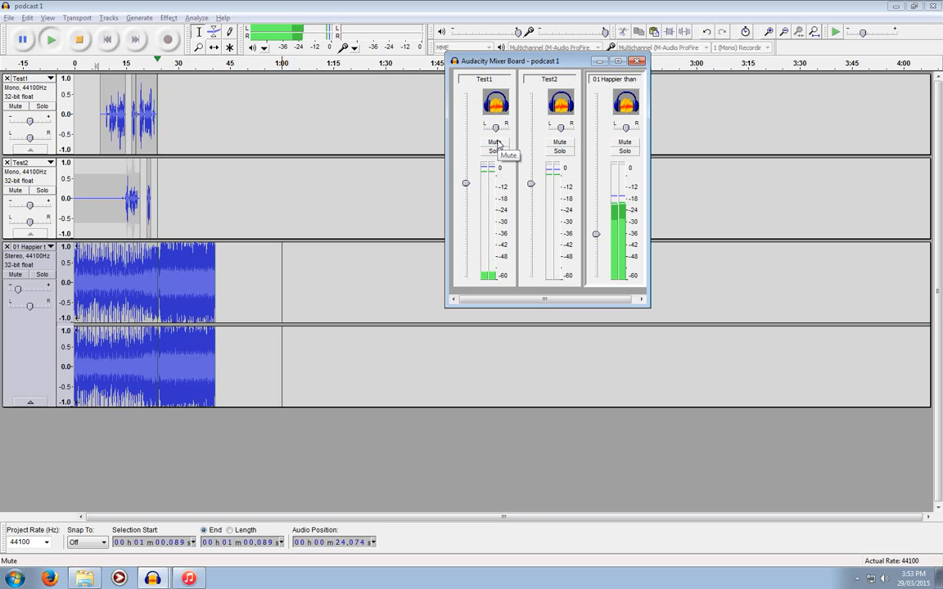
Play the rebalanced mix from about 8 seconds to check the levels, and stop playback
left_click(102, 66)
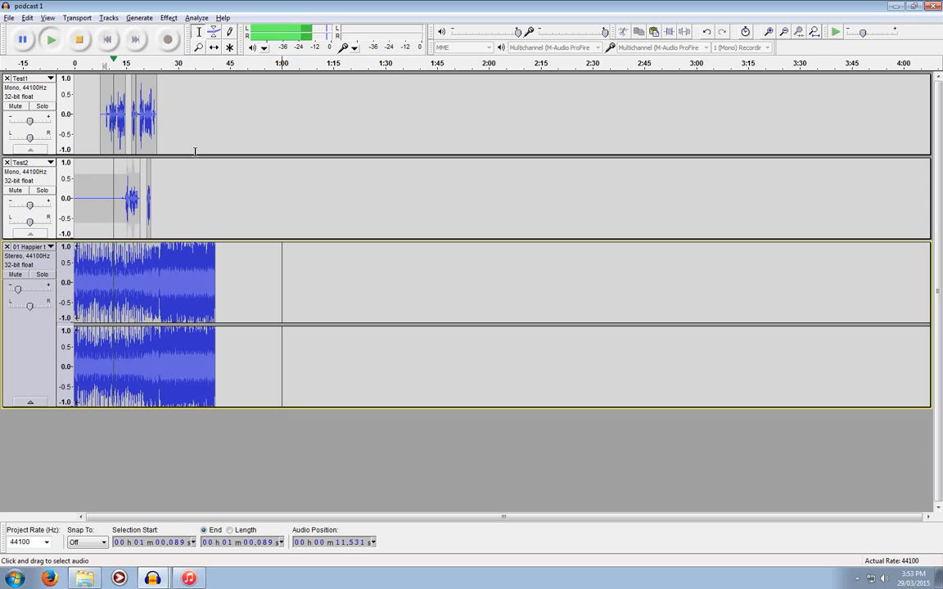
key("space")
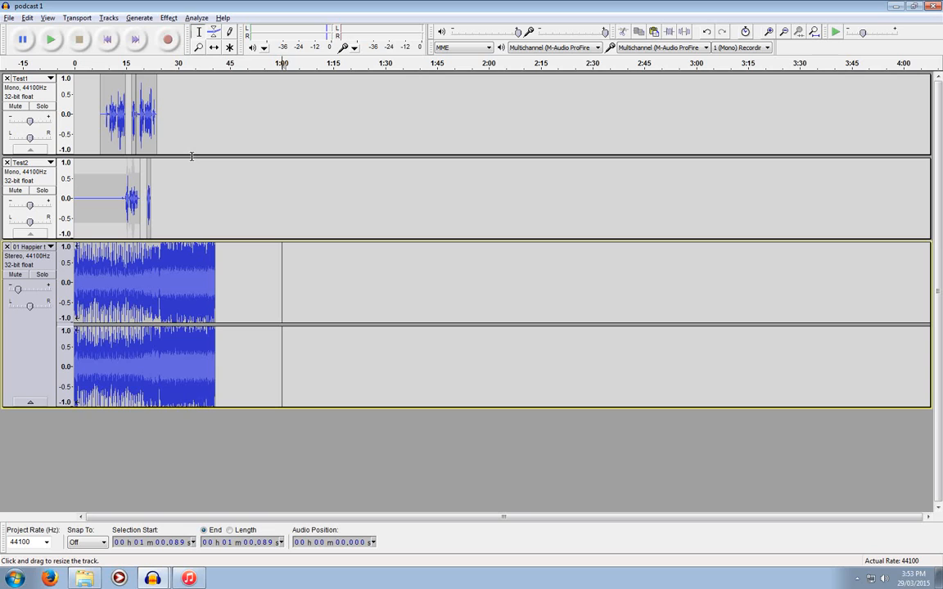
left_click_drag(93, 139, 210, 146)
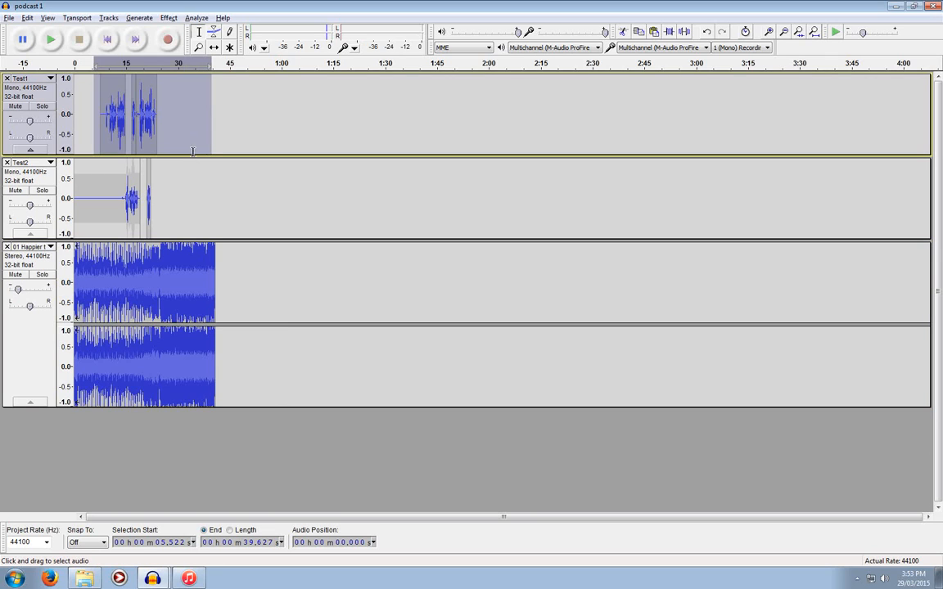
left_click_drag(183, 182, 110, 187)
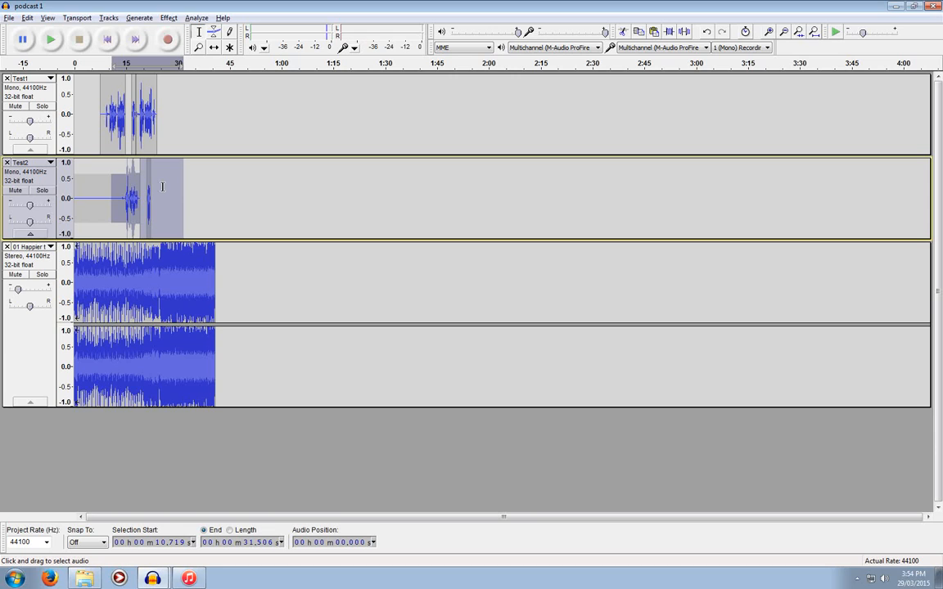
left_click_drag(185, 119, 94, 127)
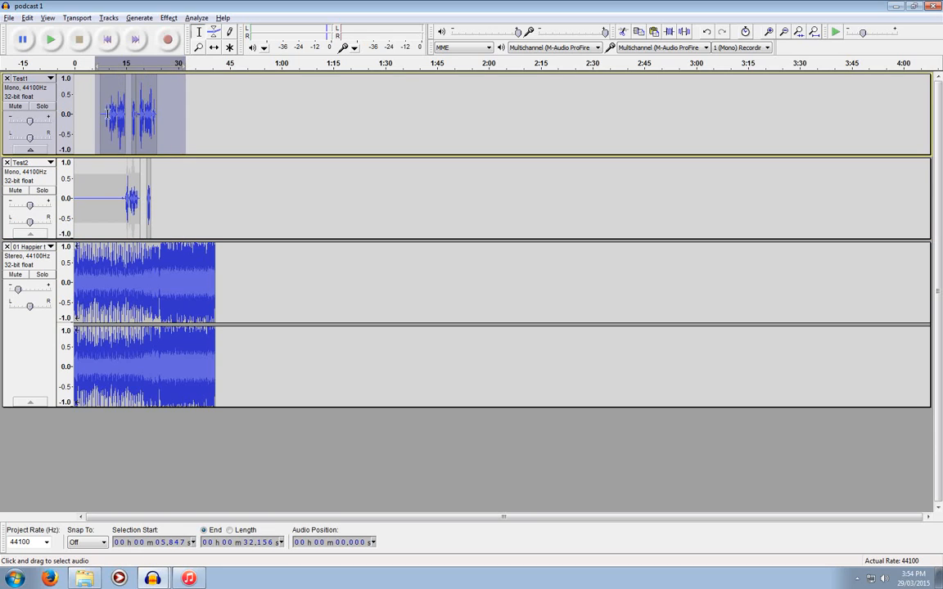
left_click_drag(249, 283, 75, 274)
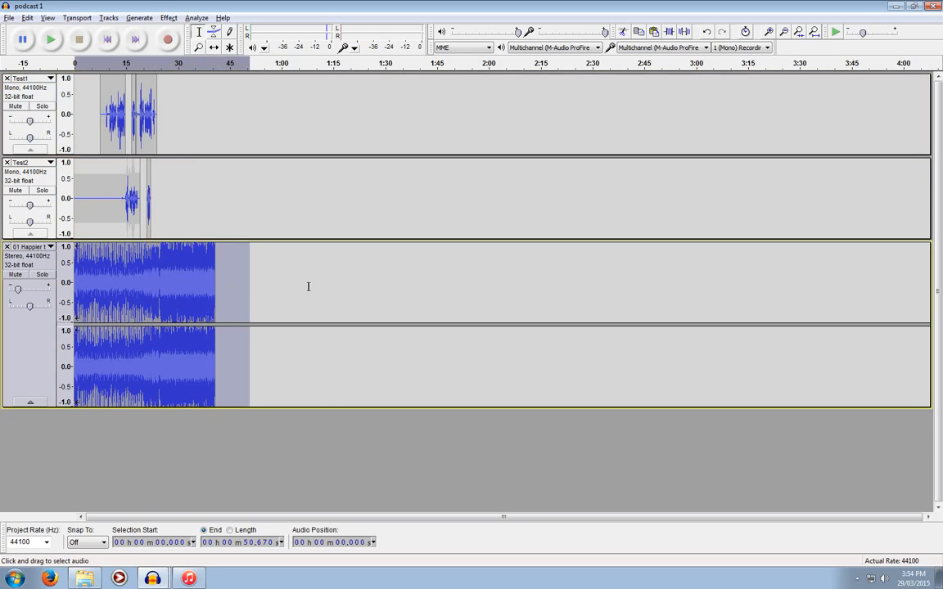
Delete the song's audio after about 29.6 seconds and remove the first 7.6 seconds from all three tracks
left_click_drag(246, 274, 176, 276)
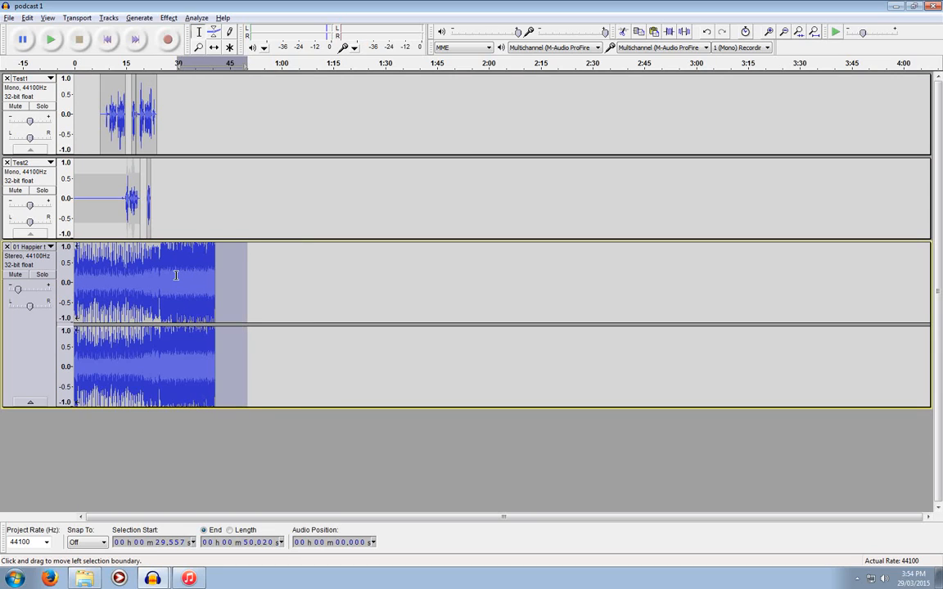
key("Delete")
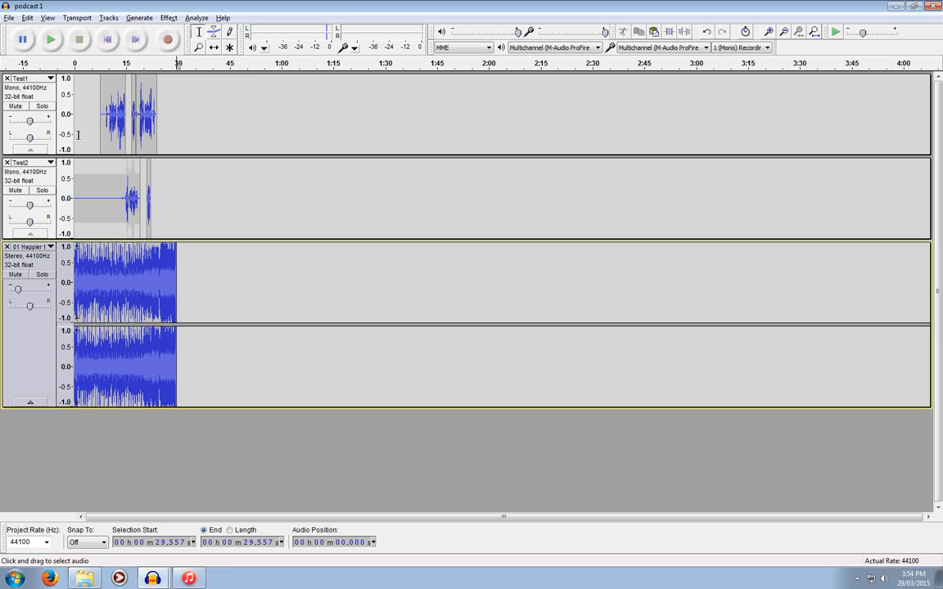
left_click_drag(75, 127, 99, 315)
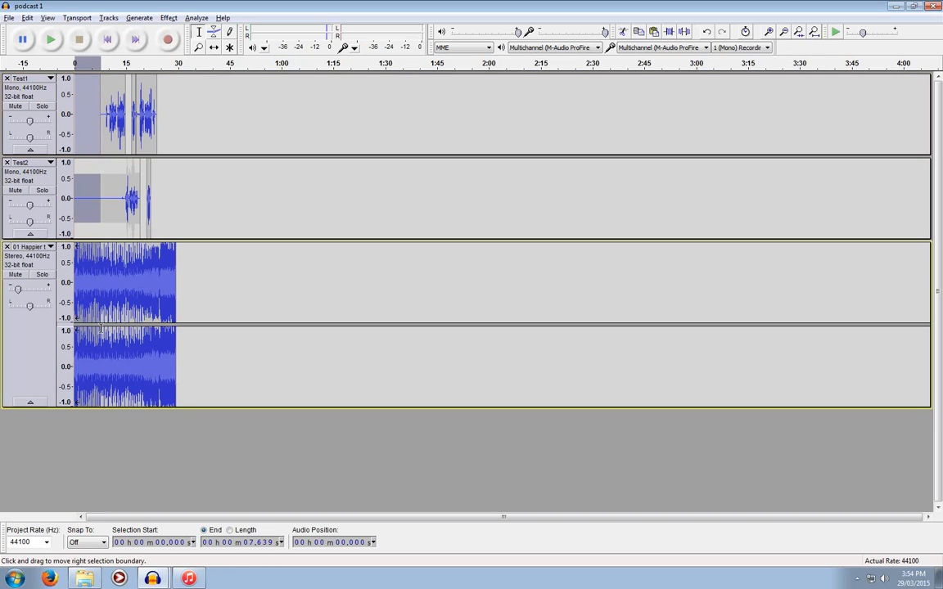
key("Delete")
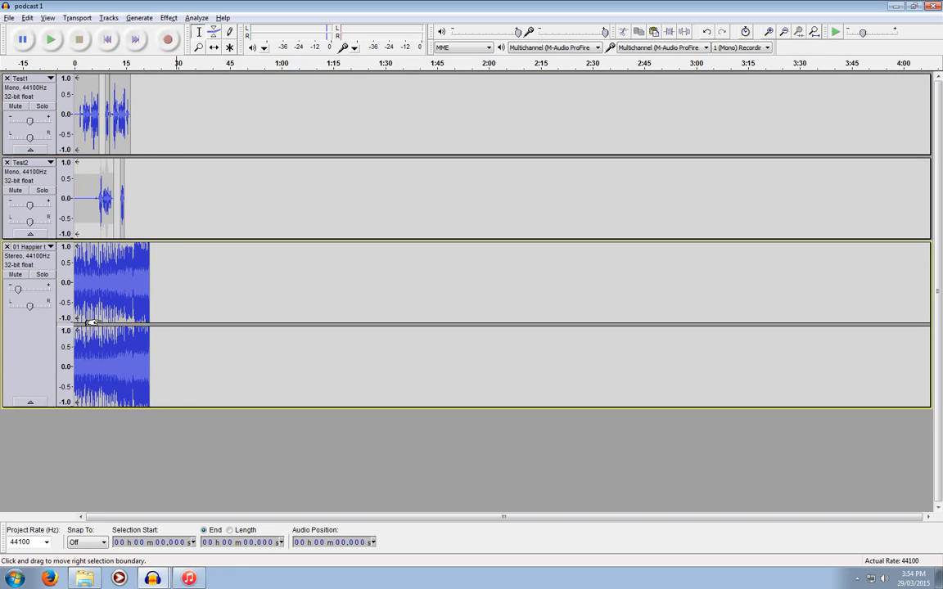
left_click_drag(189, 310, 72, 123)
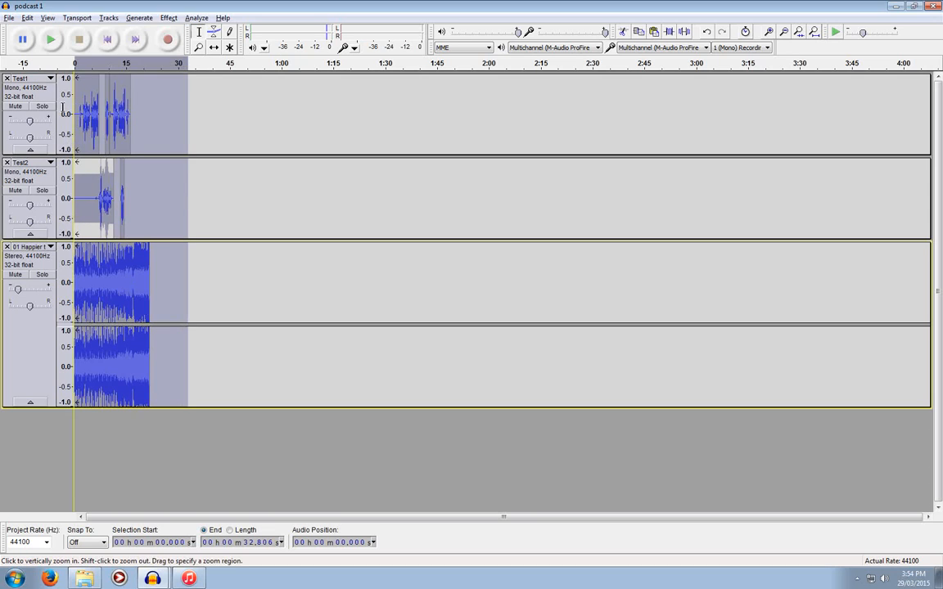
left_click(206, 284)
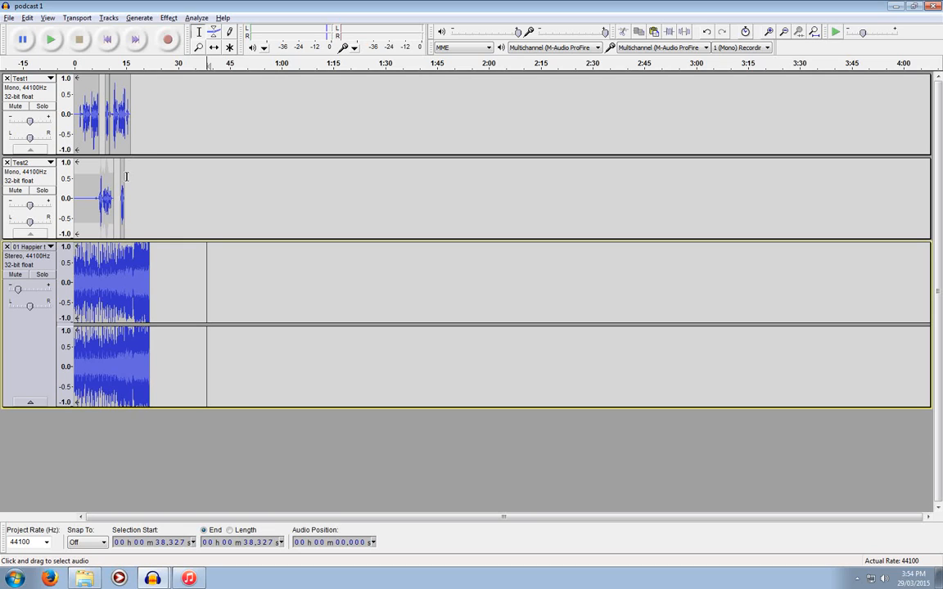
Try an Equalization curve on Test2's short clip from about 13.6 to 14.5 s, cutting the bands around 50–80 Hz in Graphic EQ
left_click_drag(121, 176, 124, 176)
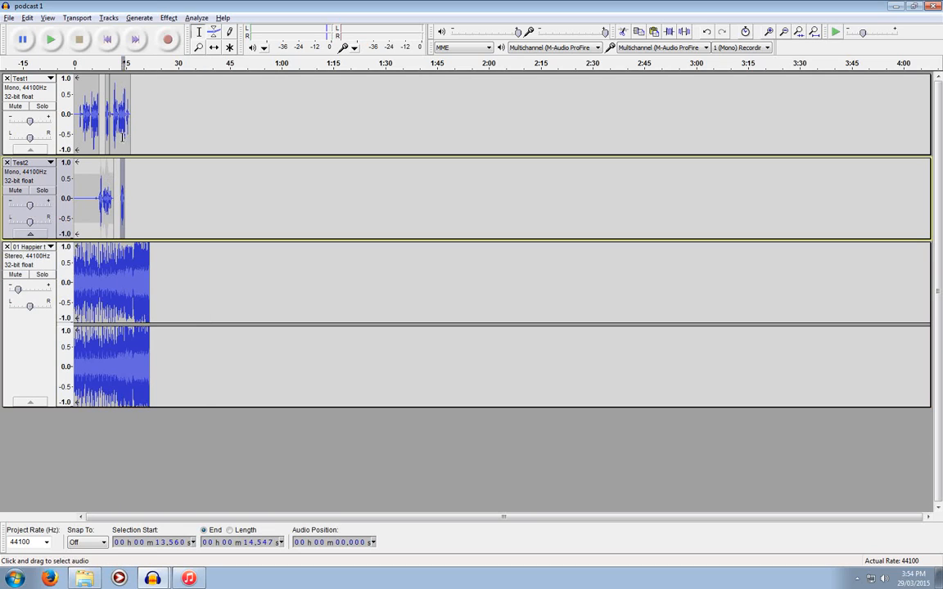
left_click(167, 17)
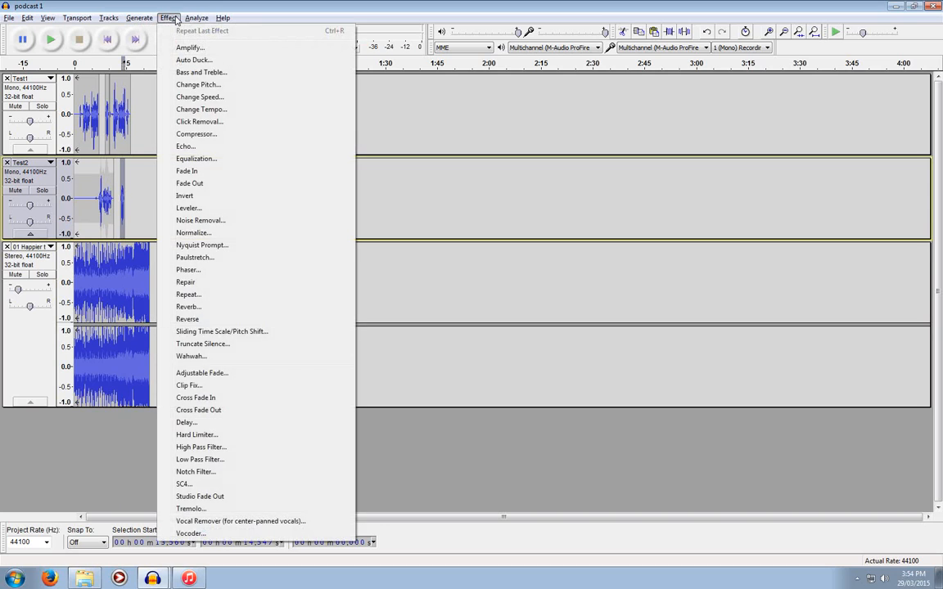
mouse_move(167, 16)
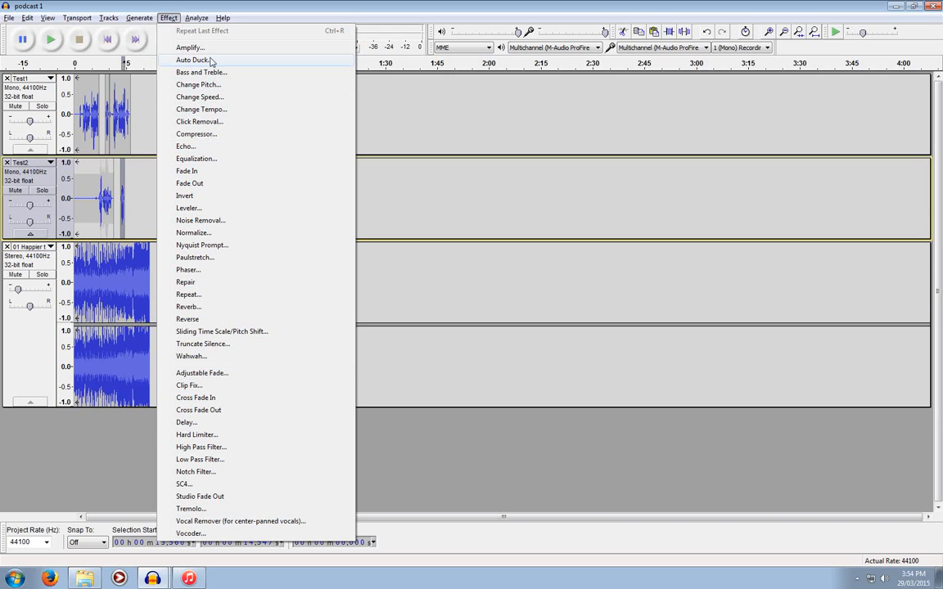
left_click(196, 158)
left_click_drag(414, 257, 422, 217)
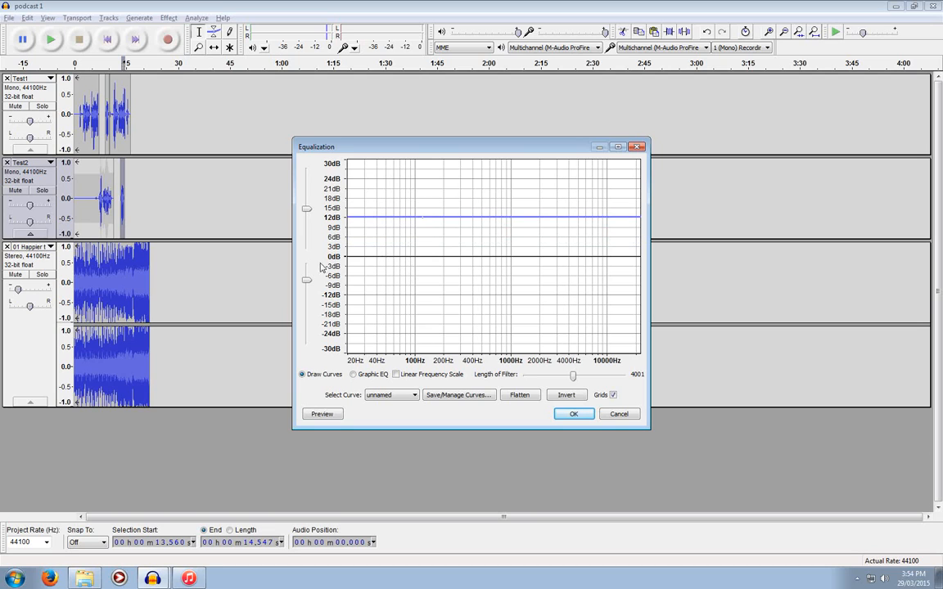
left_click(355, 373)
left_click_drag(378, 316, 407, 343)
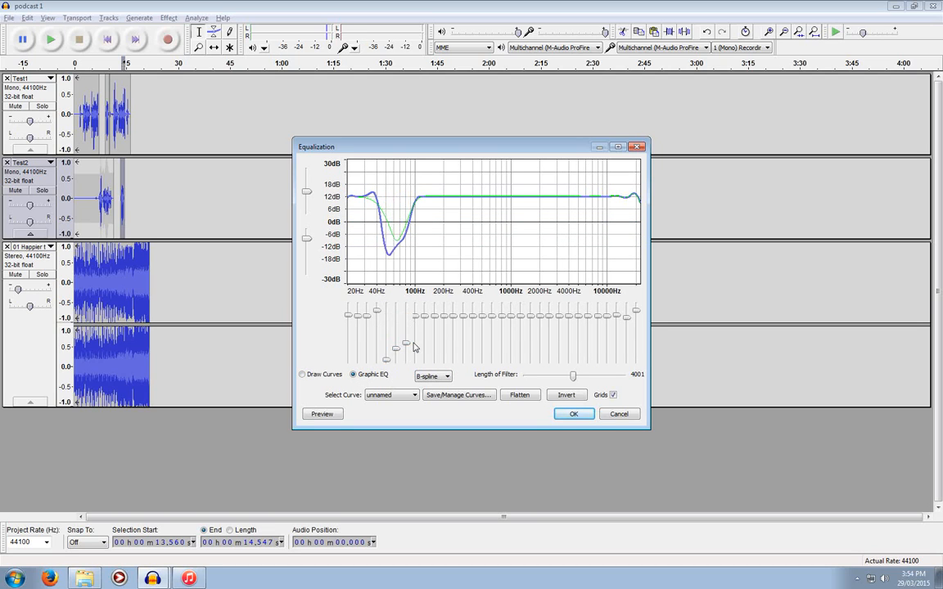
left_click(573, 413)
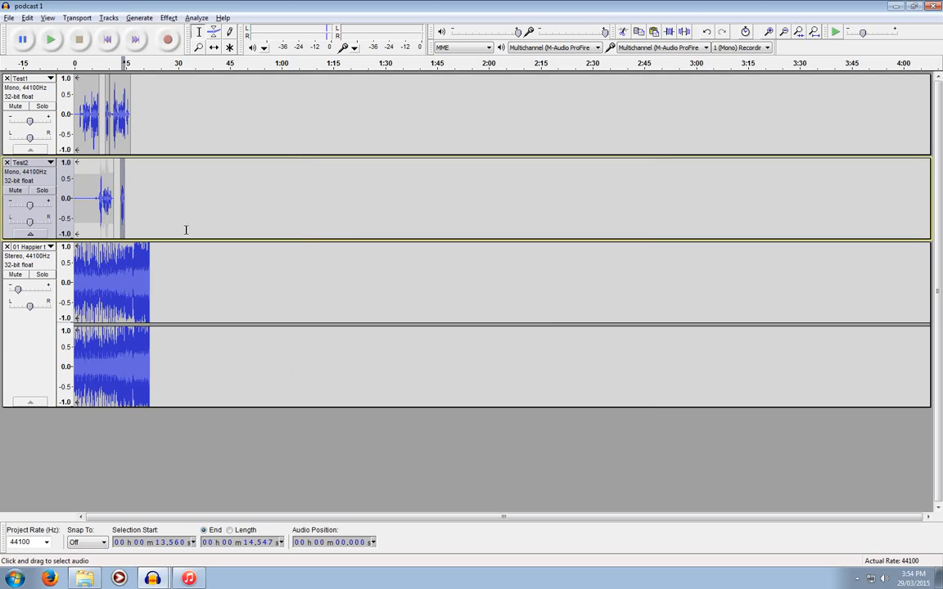
Clear the track selection and save the podcast 1 project
left_click(149, 180)
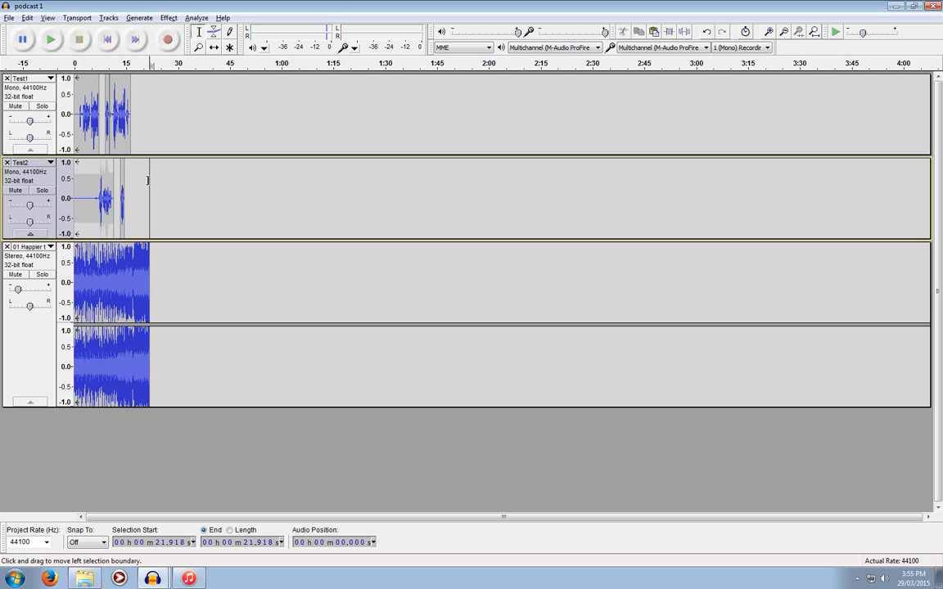
left_click_drag(165, 131, 41, 131)
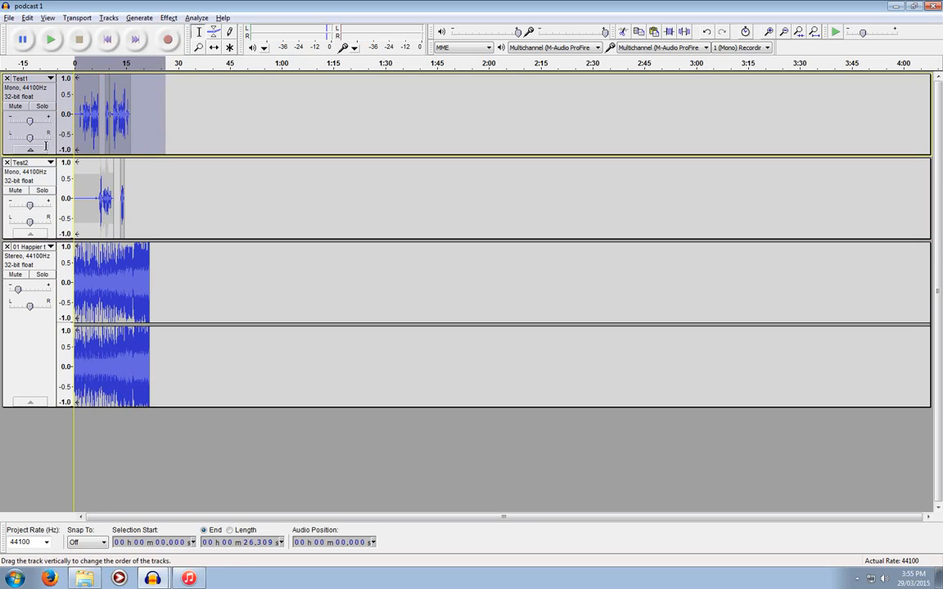
left_click(163, 280)
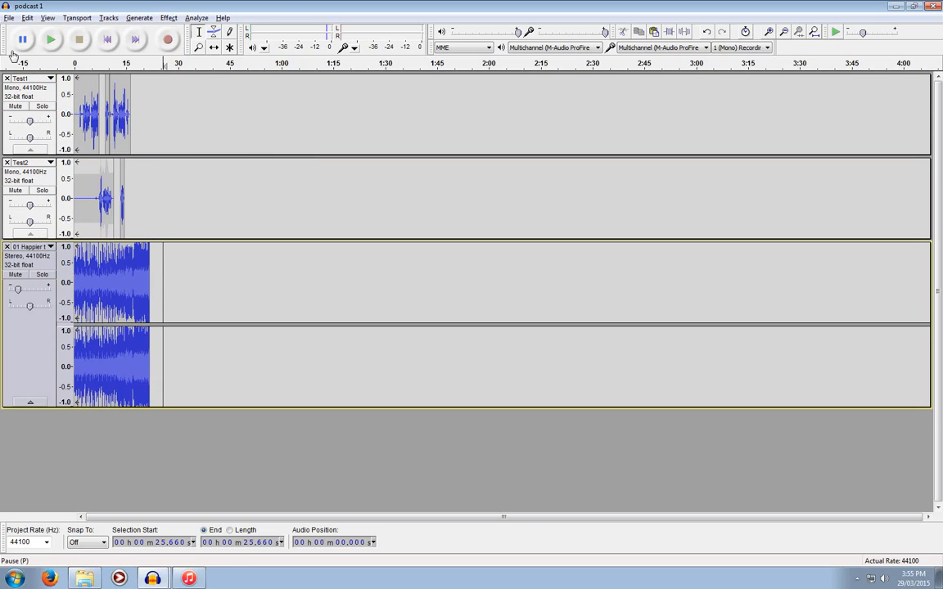
left_click(8, 18)
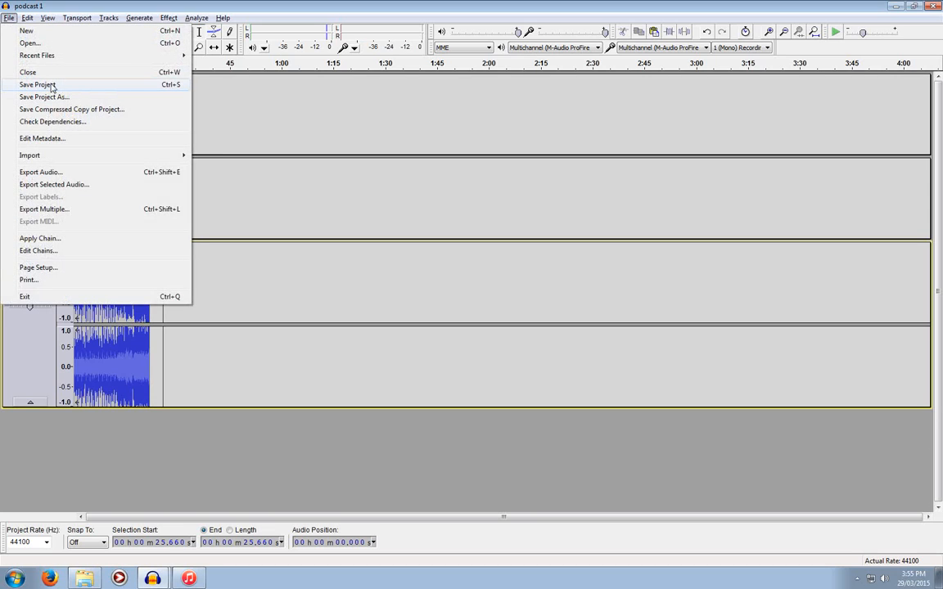
left_click(37, 84)
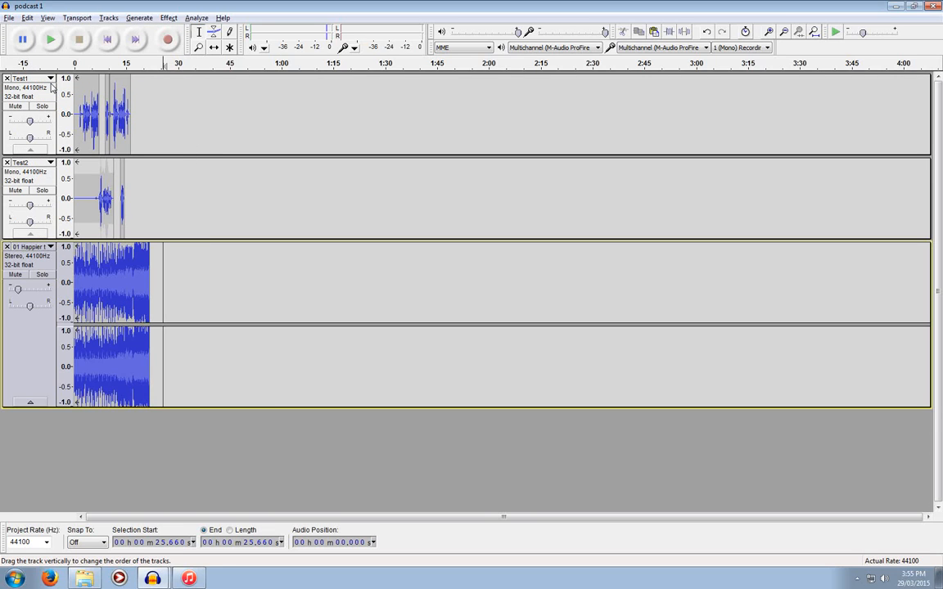
left_click(9, 18)
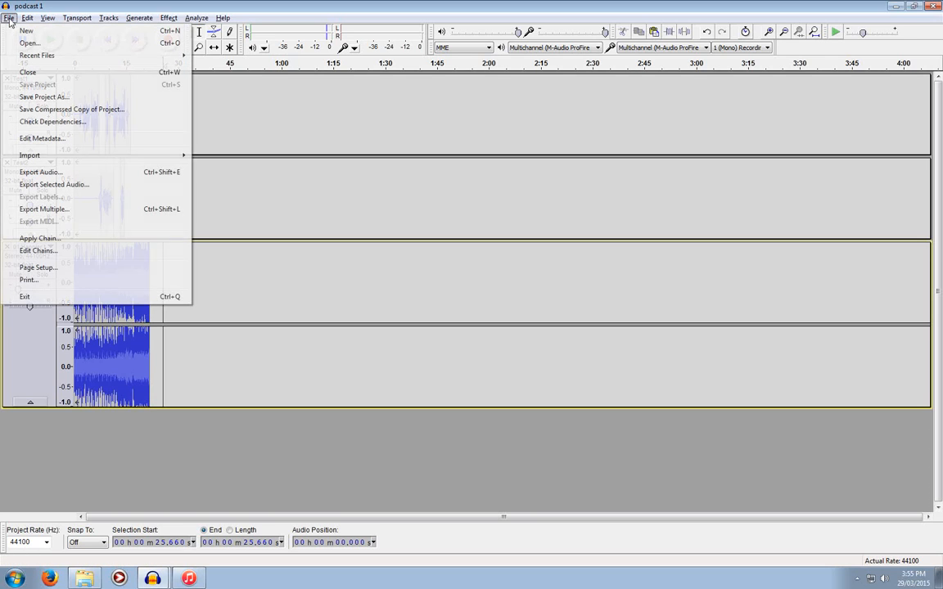
left_click(10, 20)
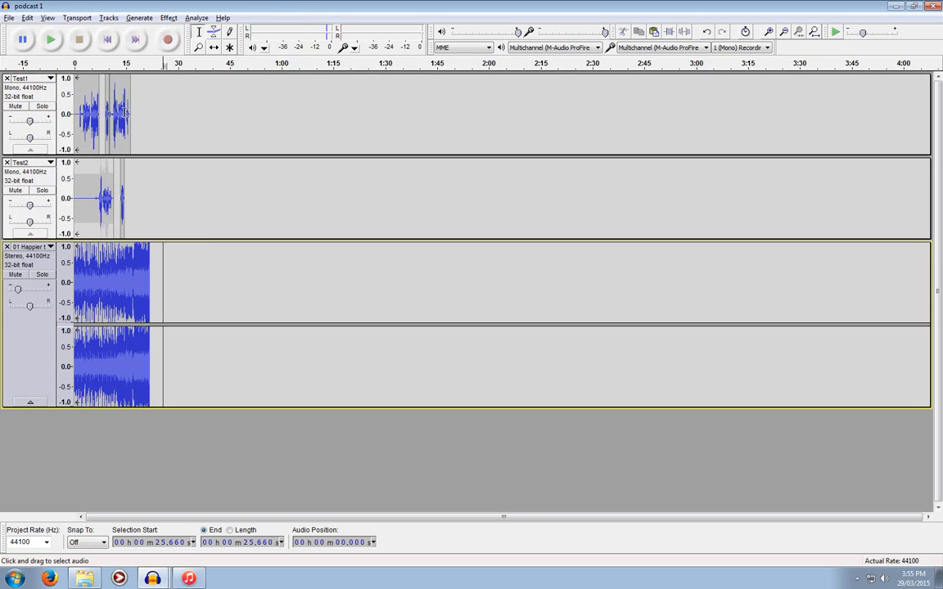
left_click_drag(169, 112, 67, 116)
left_click_drag(153, 176, 26, 189)
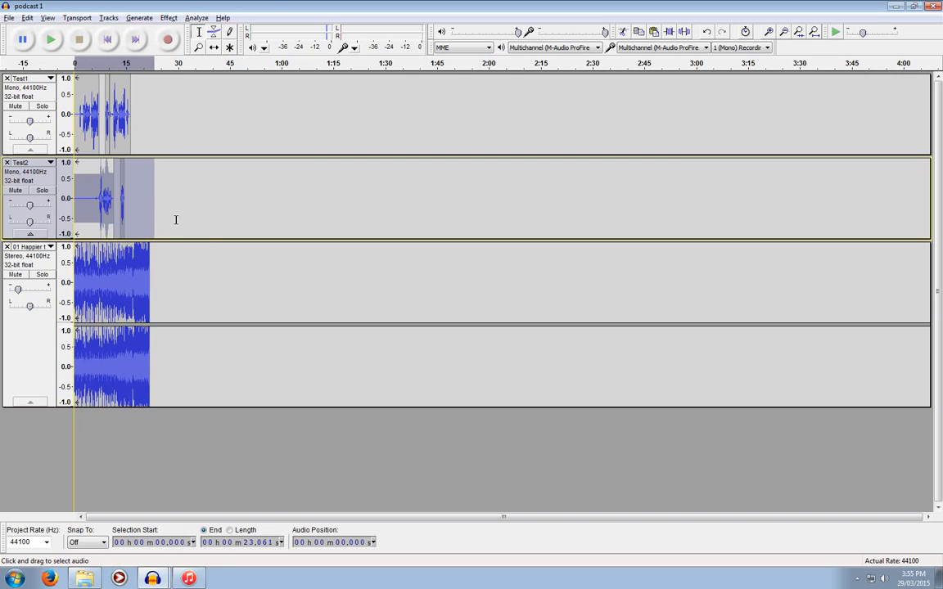
left_click_drag(168, 273, 42, 291)
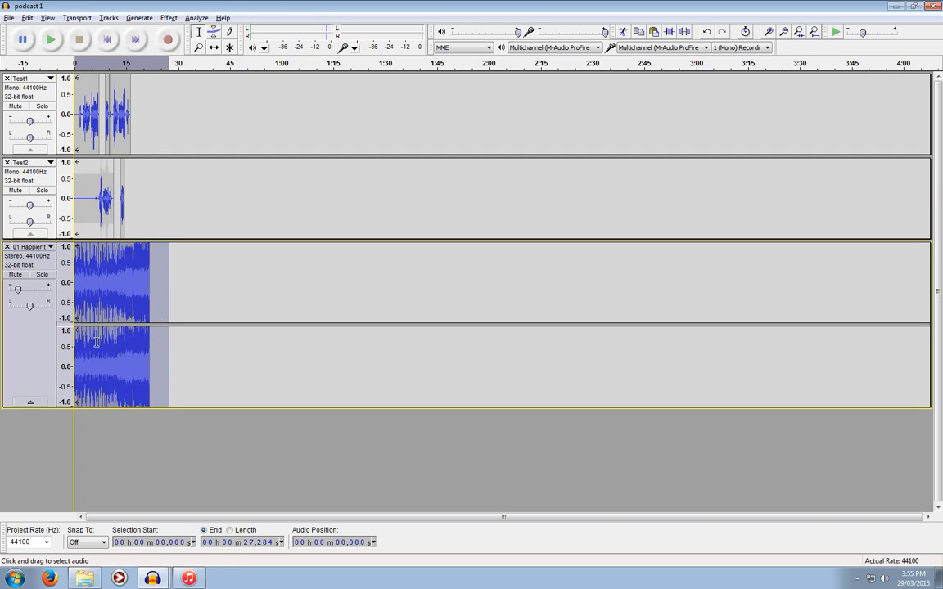
left_click(111, 249)
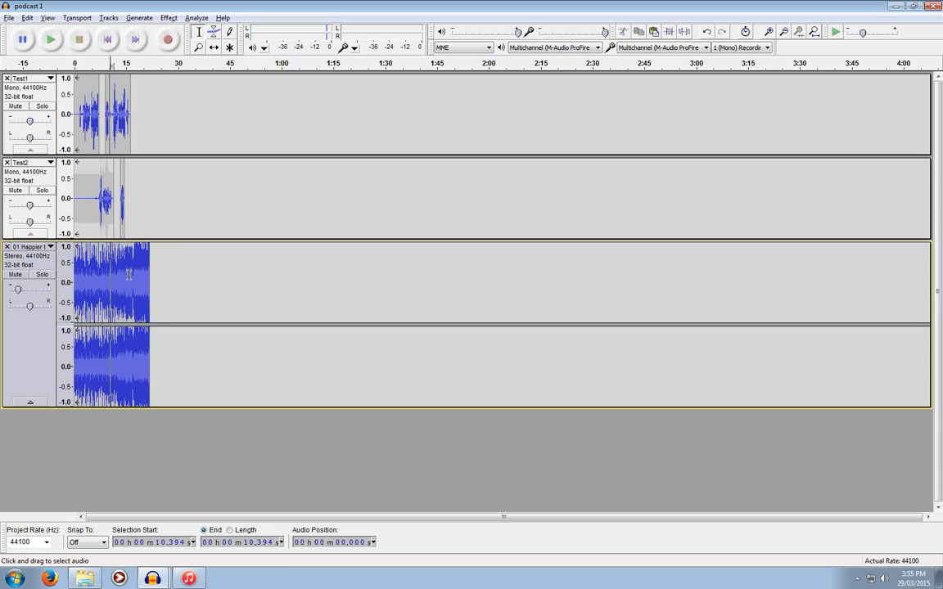
left_click(122, 272)
left_click(100, 287)
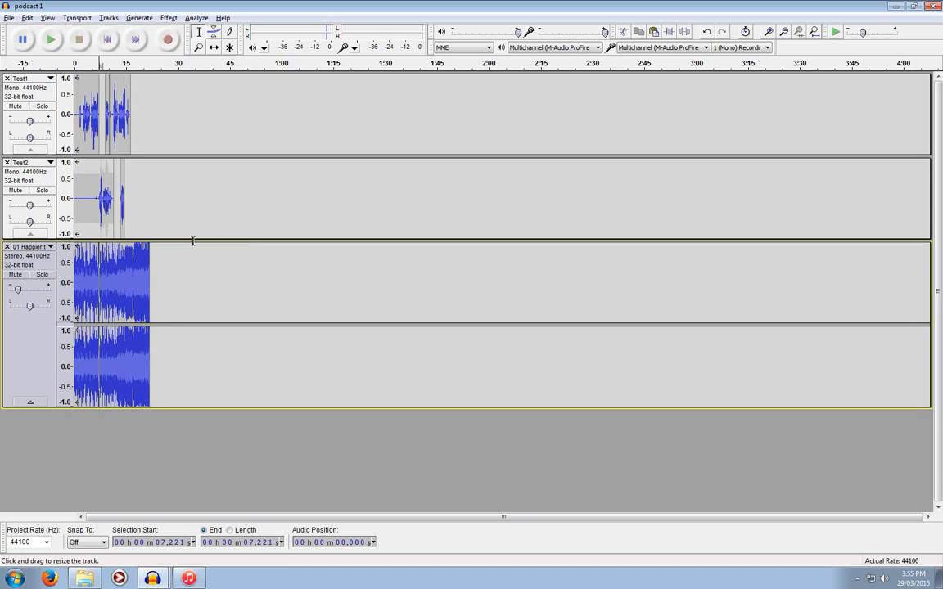
Export the audio as podcast 1 in WAV (Microsoft) signed 16 bit PCM format to the Audacity folder, accepting the stereo mixdown
left_click(10, 17)
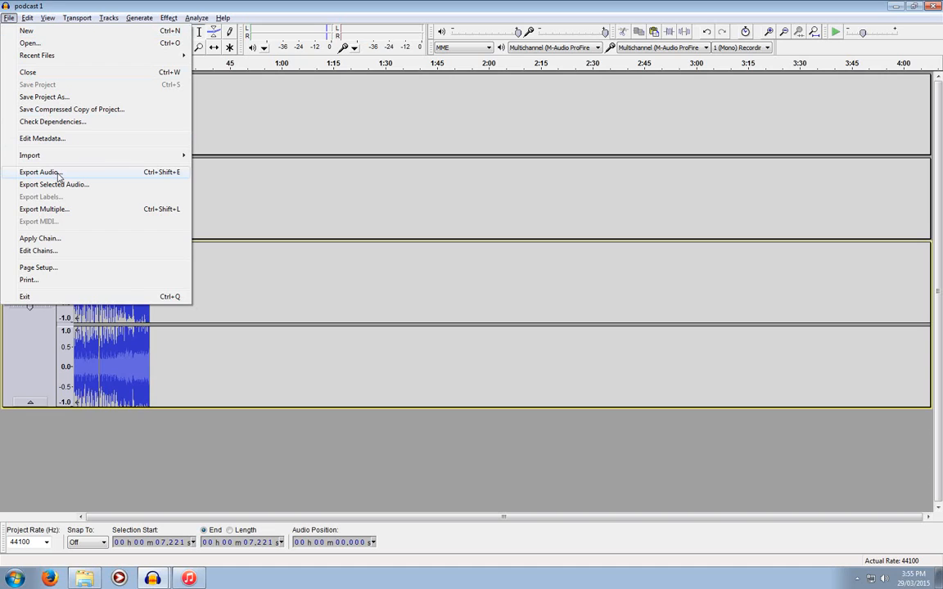
left_click(153, 175)
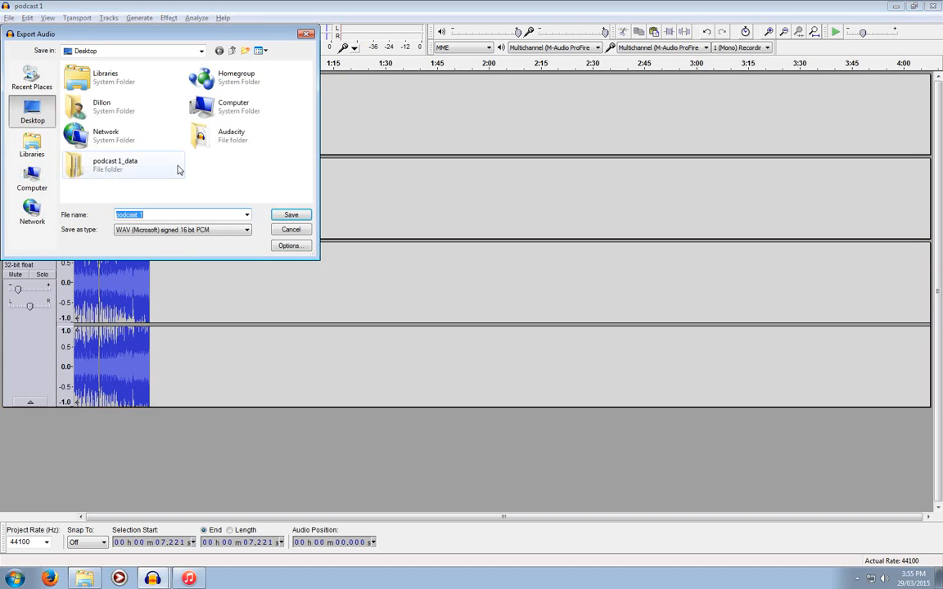
left_click(173, 234)
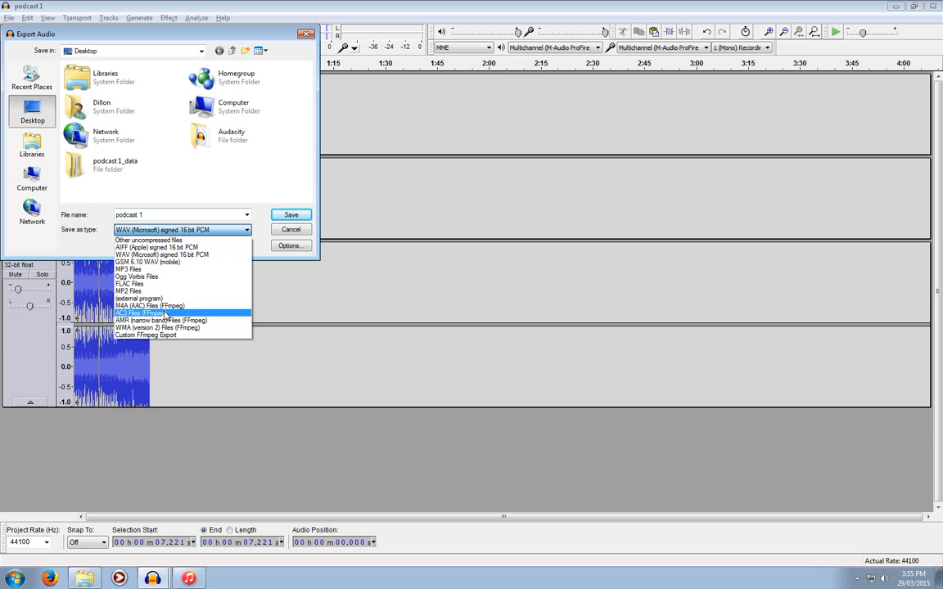
left_click(175, 256)
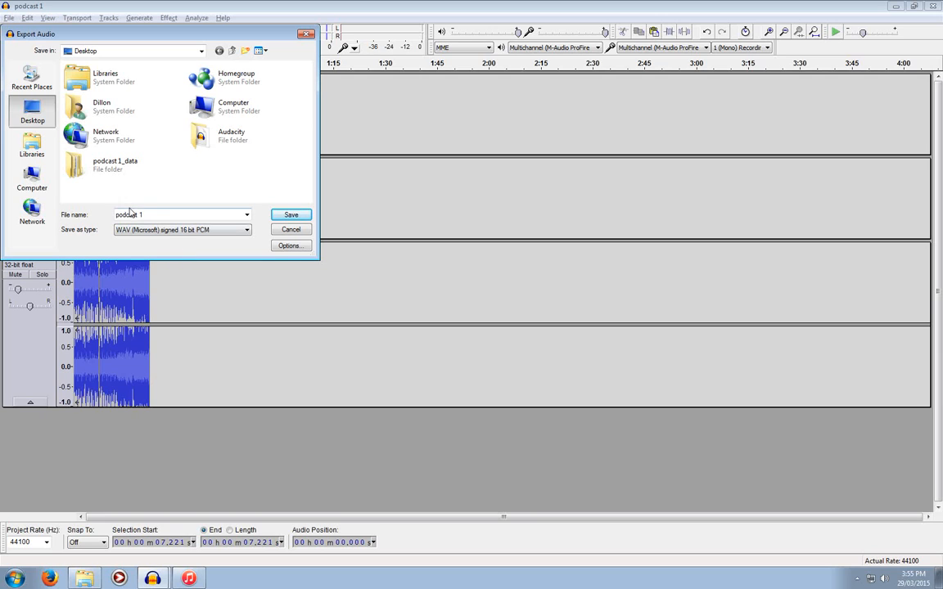
left_click(155, 215)
left_click(211, 175)
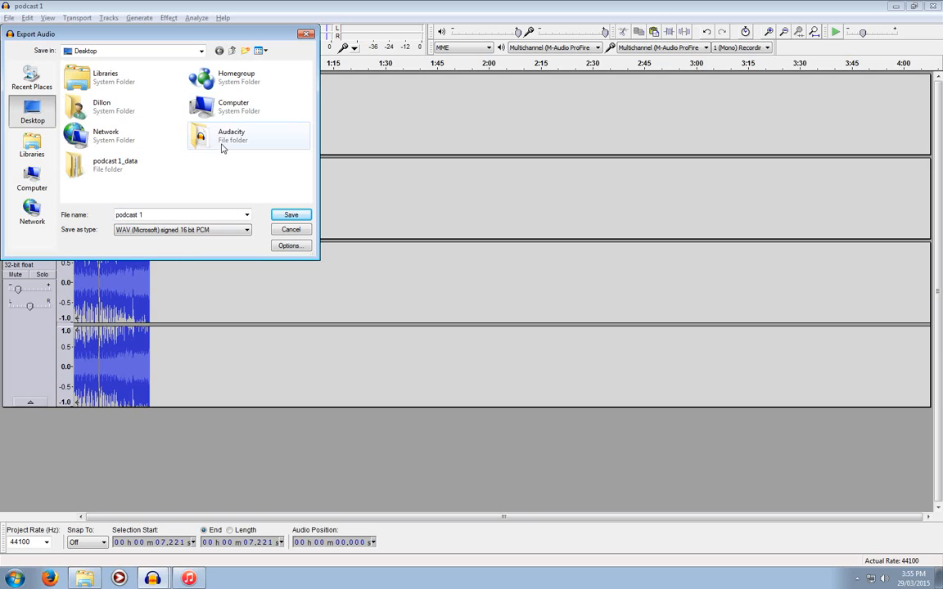
double_click(199, 140)
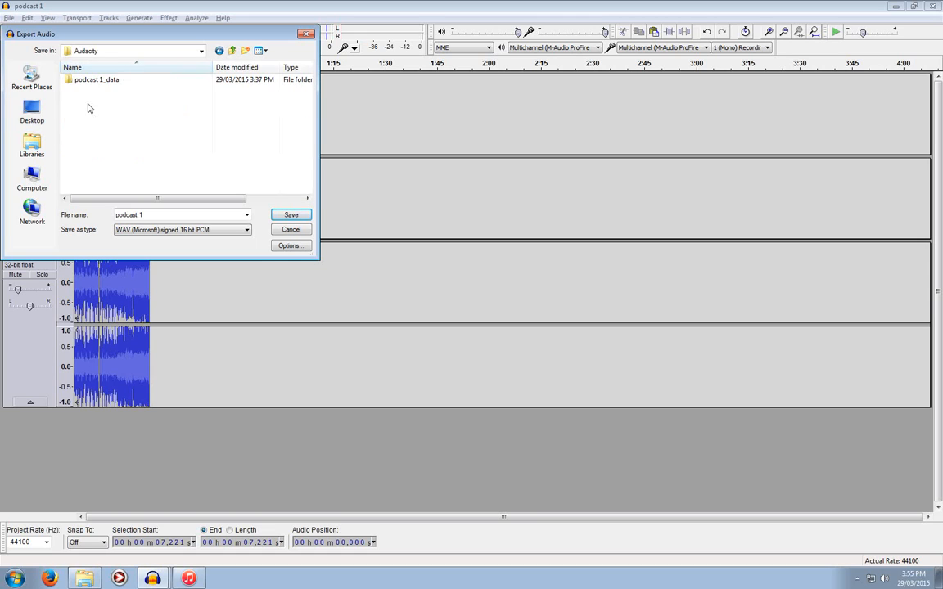
left_click(292, 214)
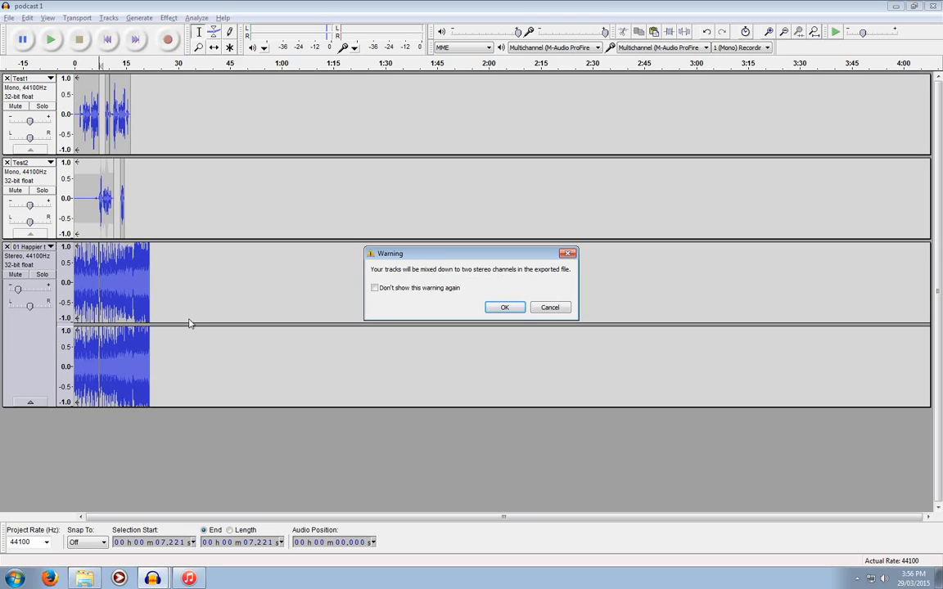
left_click(502, 308)
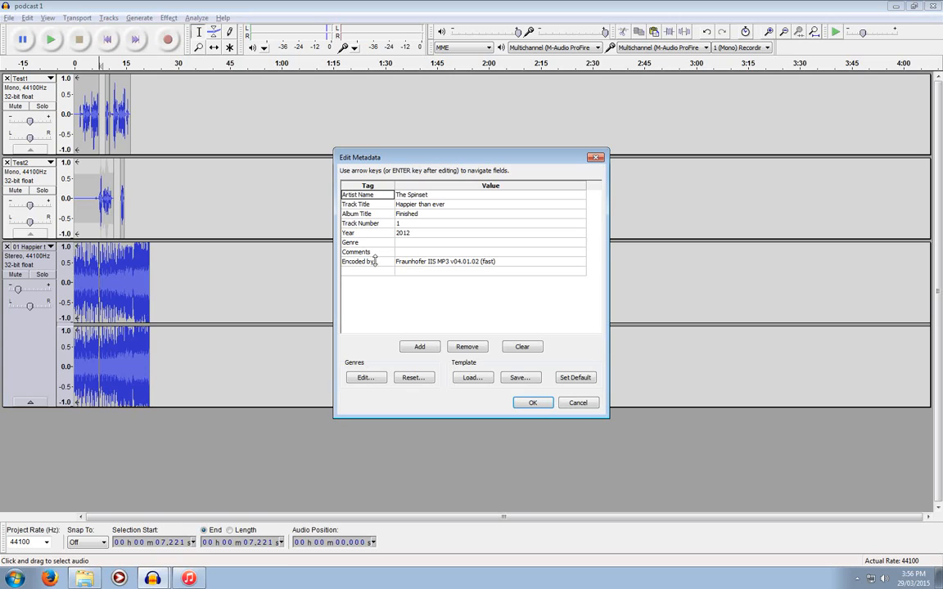
Remove the artist name and track title values from the export metadata
left_click(441, 196)
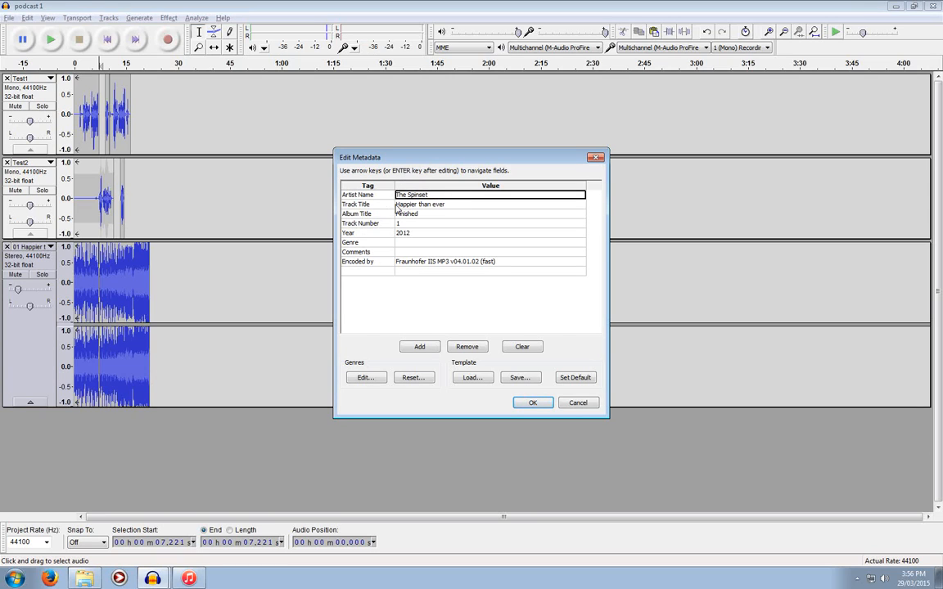
key("Down")
key("Down")
key("Down")
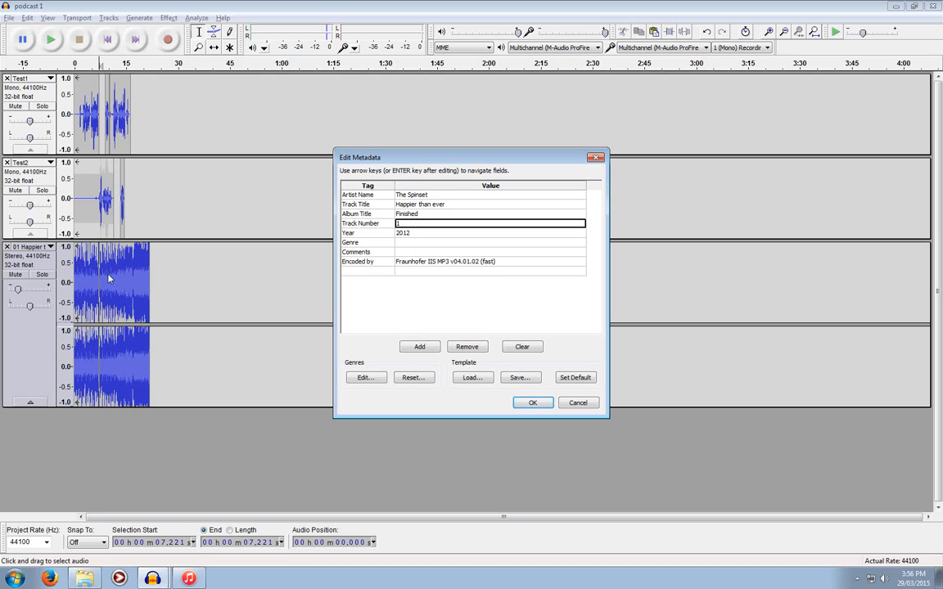
left_click(426, 195)
key("Delete")
left_click(424, 205)
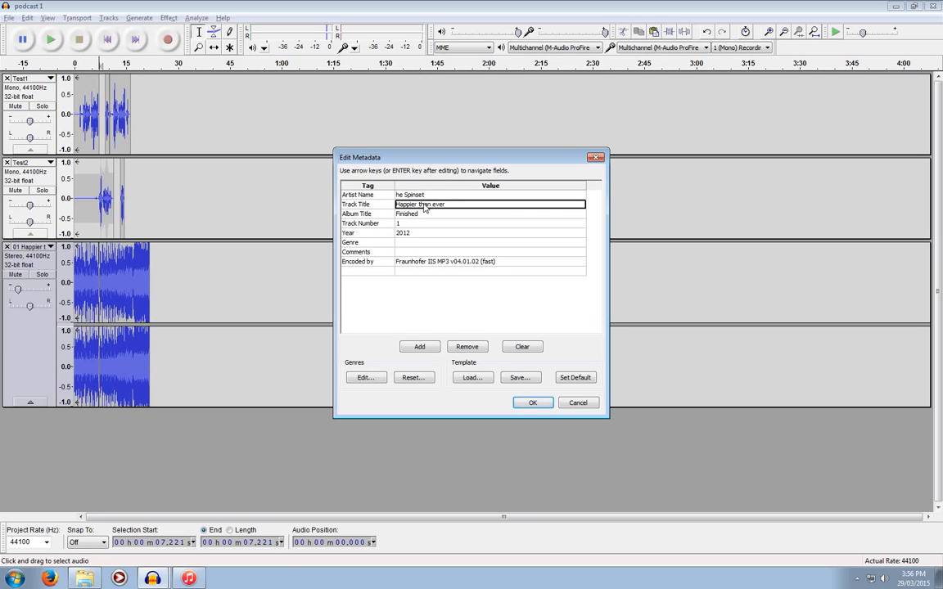
left_click(430, 189)
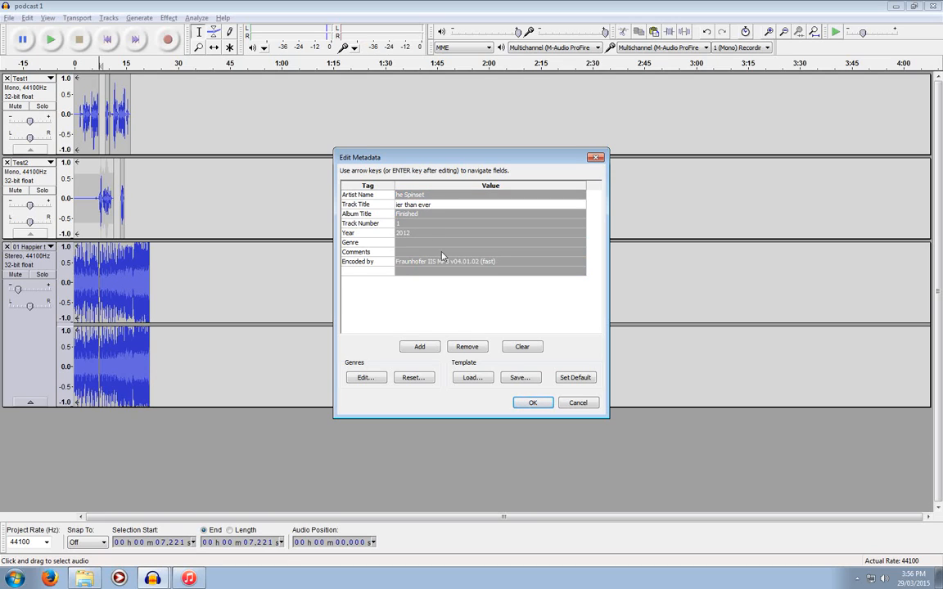
left_click(467, 347)
left_click(420, 194)
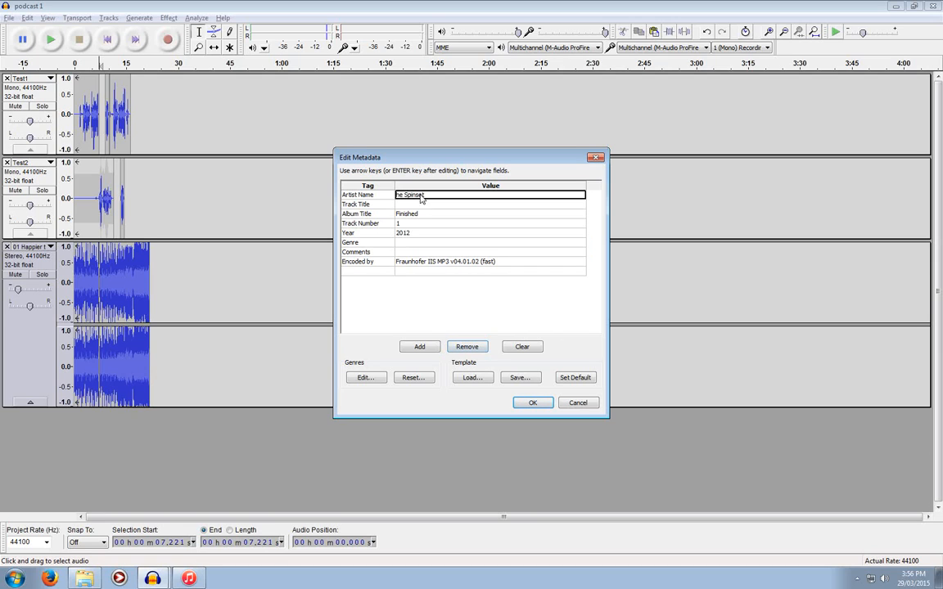
left_click(474, 344)
Remove the album title, clear all remaining metadata tags and complete the export
left_click(432, 214)
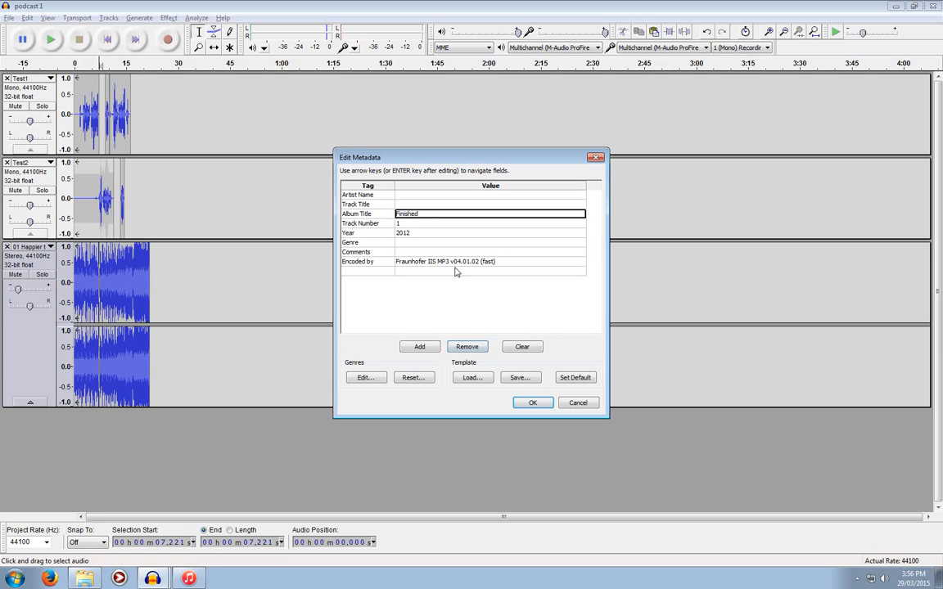
left_click(466, 347)
left_click(513, 350)
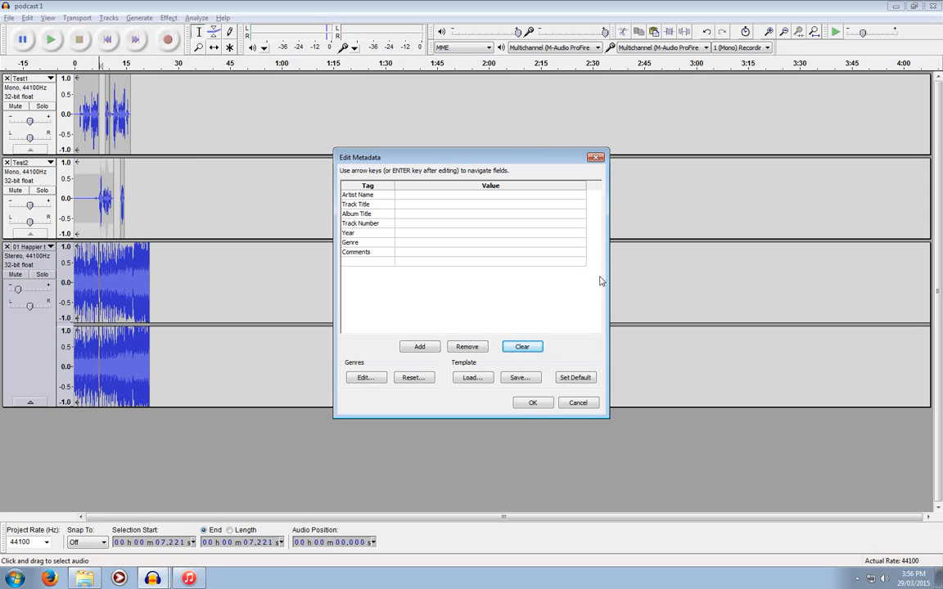
left_click(533, 404)
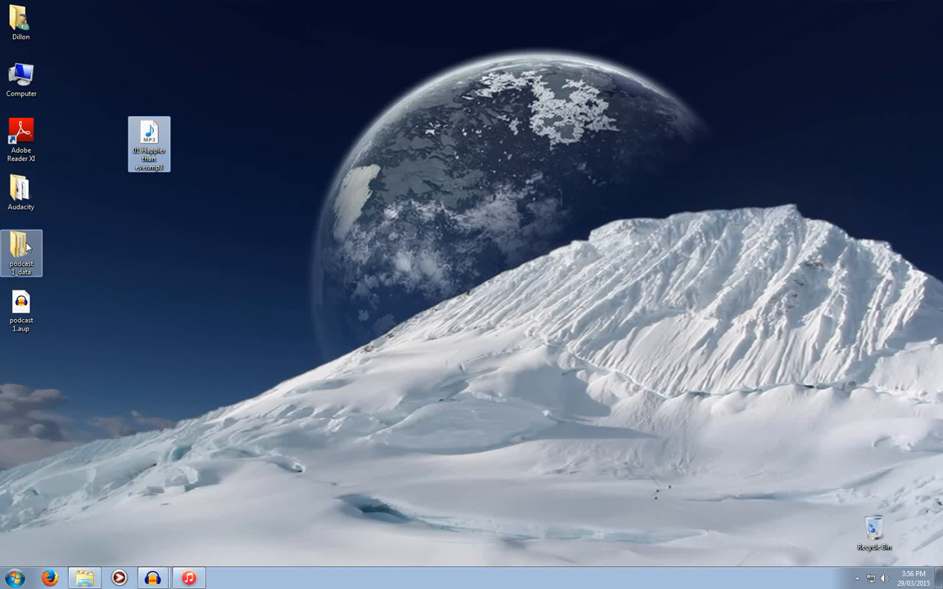
Open the Audacity folder on the desktop and play the exported podcast 1.wav
double_click(20, 190)
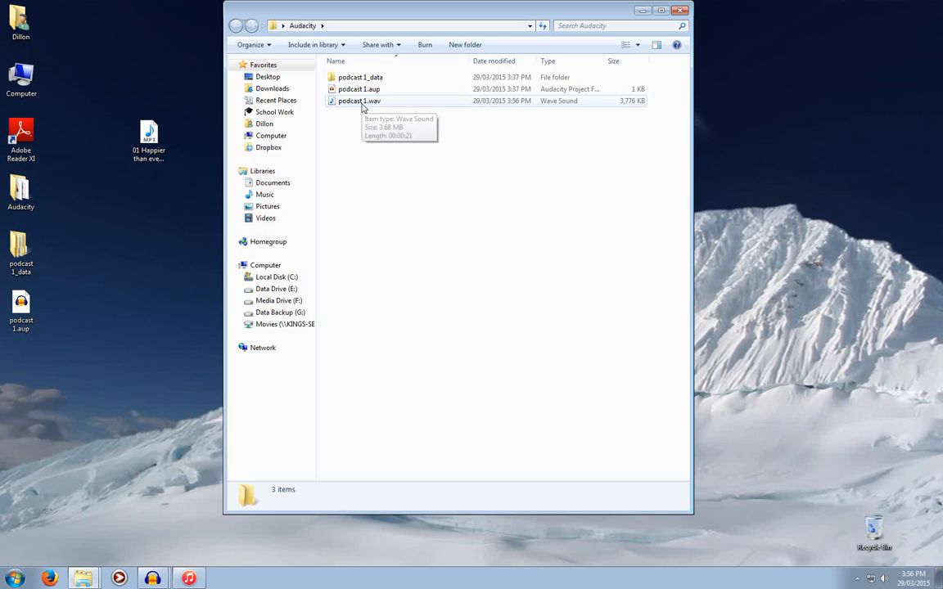
double_click(362, 104)
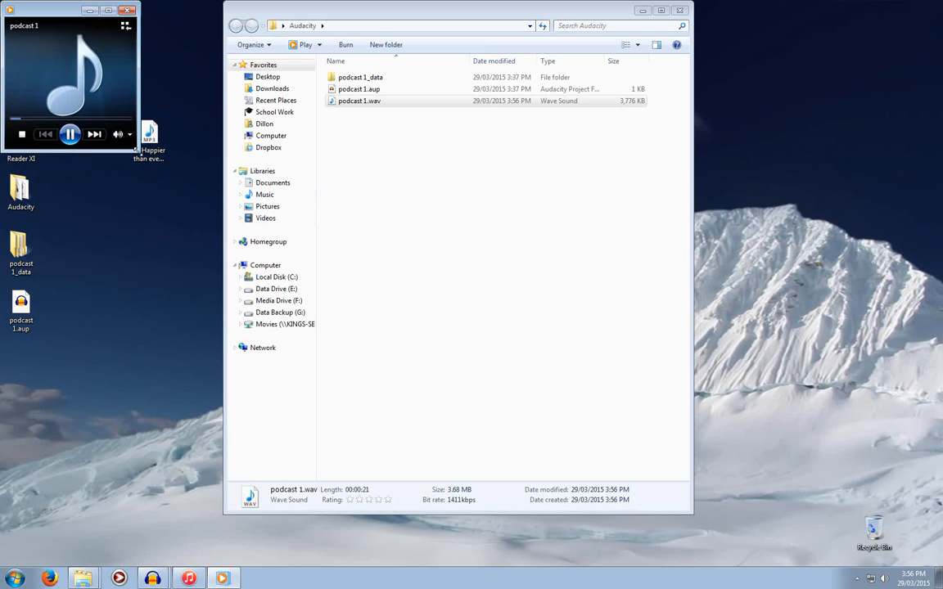
Enlarge the media player window, pause the podcast 1 playback and close the player
left_click_drag(140, 151, 329, 325)
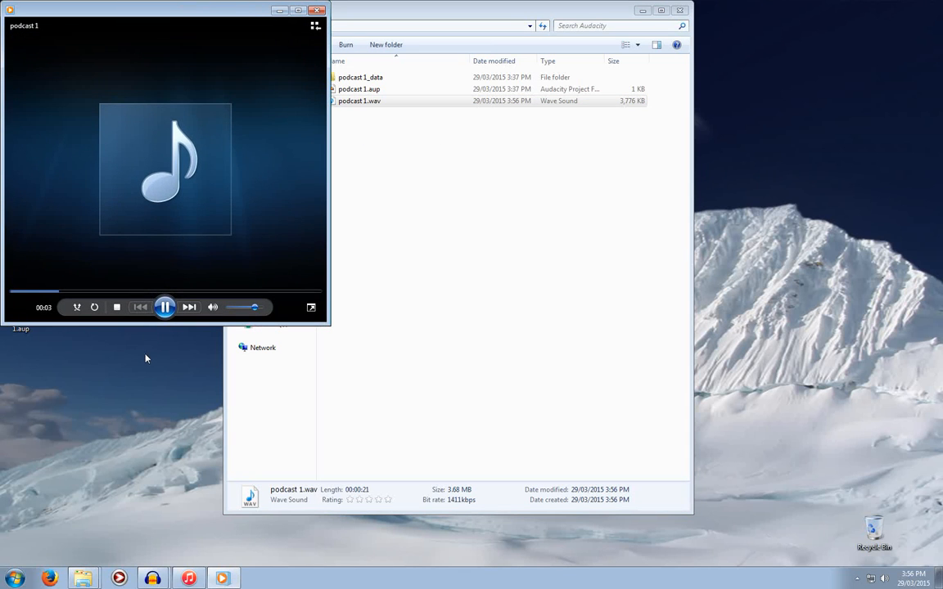
left_click(164, 306)
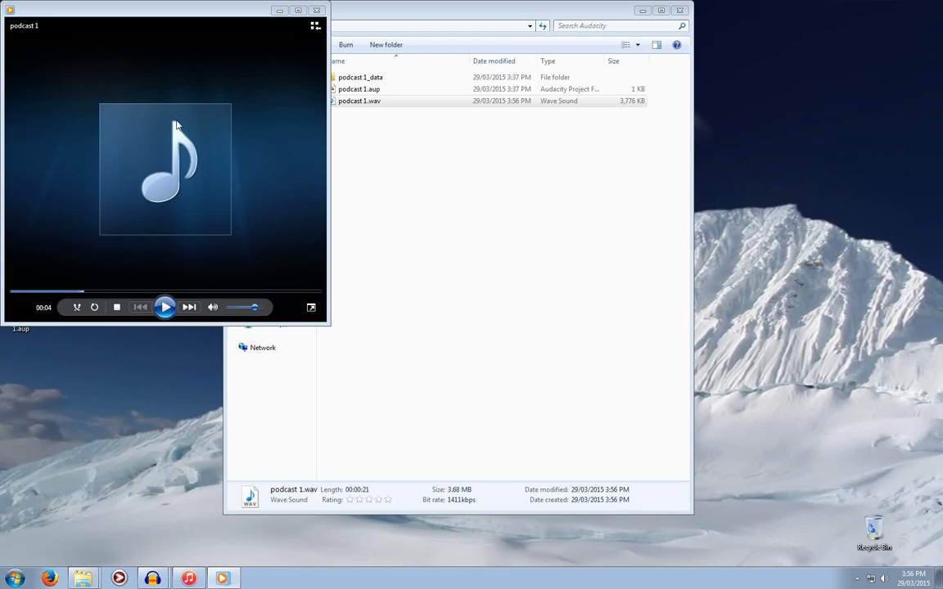
left_click(317, 10)
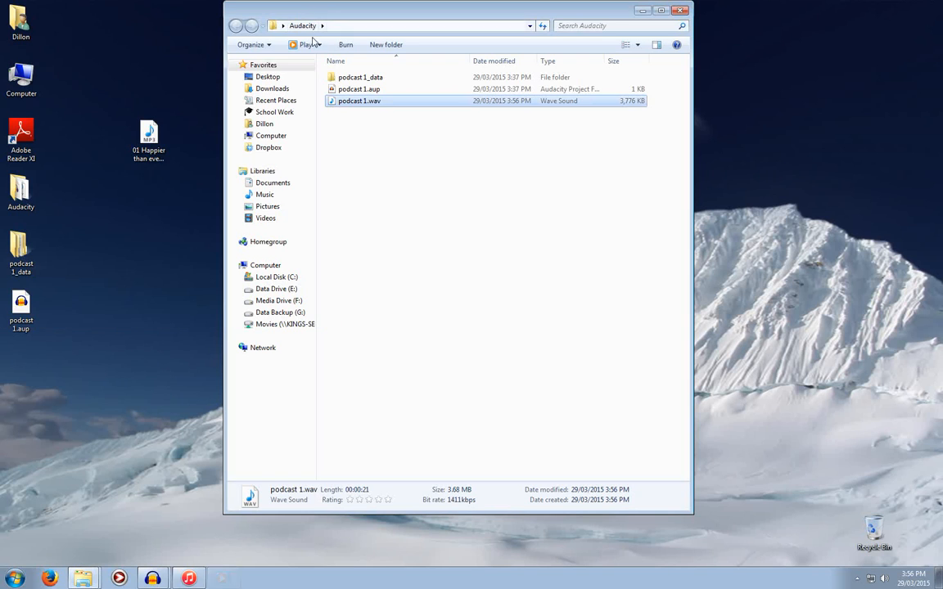
Switch to Audacity and bring the podcast 1 project window with its three tracks to the front
left_click(153, 579)
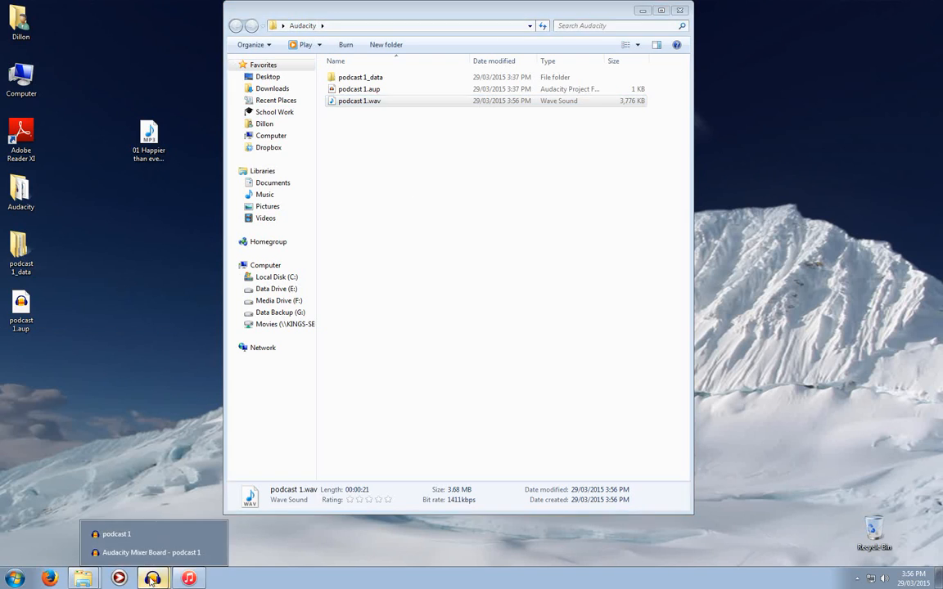
left_click(139, 552)
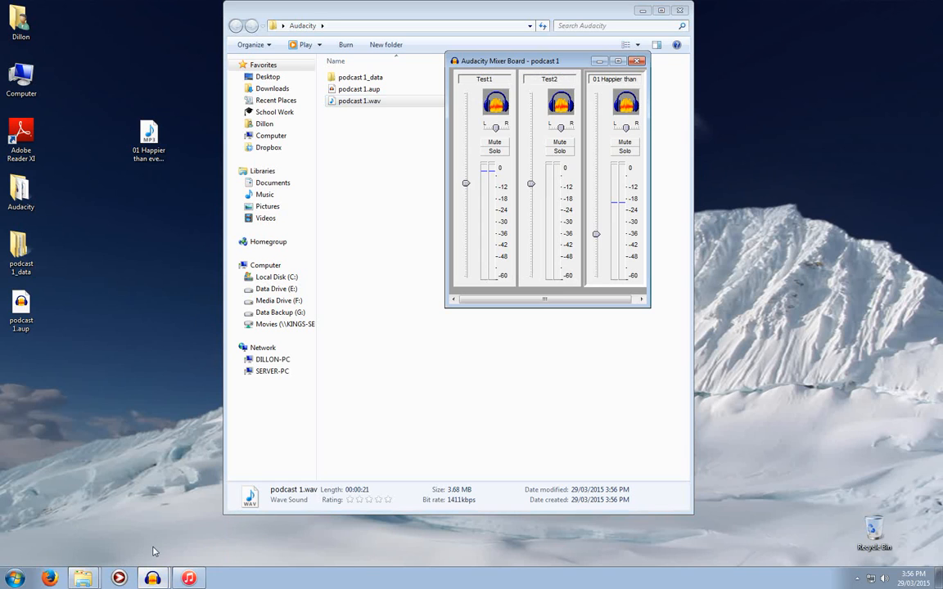
key("alt+Tab")
key("alt+Tab")
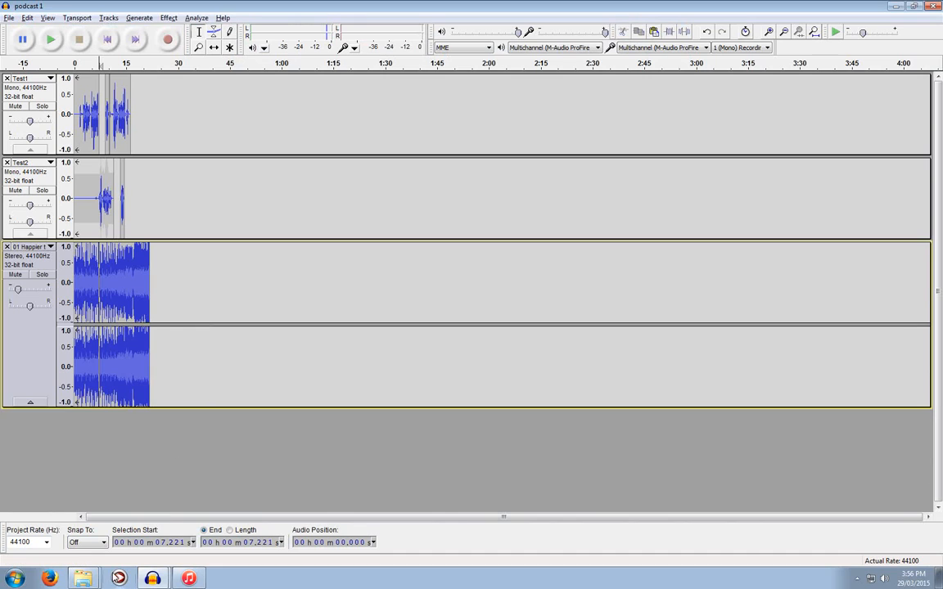
Return to the Audacity folder to check the exported podcast 1.wav, and minimize the folder window to reveal the project
key("alt+Tab")
key("alt+Tab")
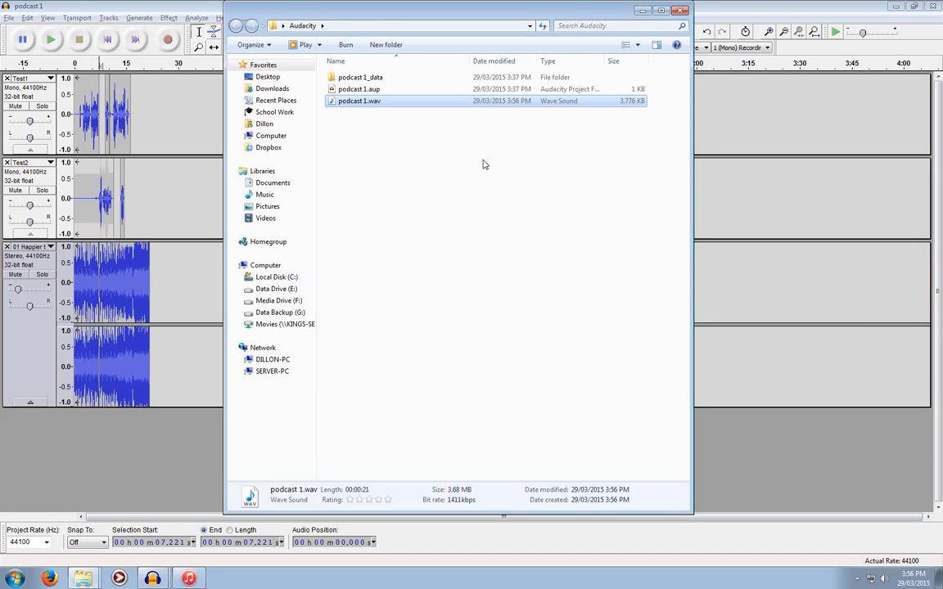
left_click(385, 105)
left_click(430, 104)
left_click(643, 12)
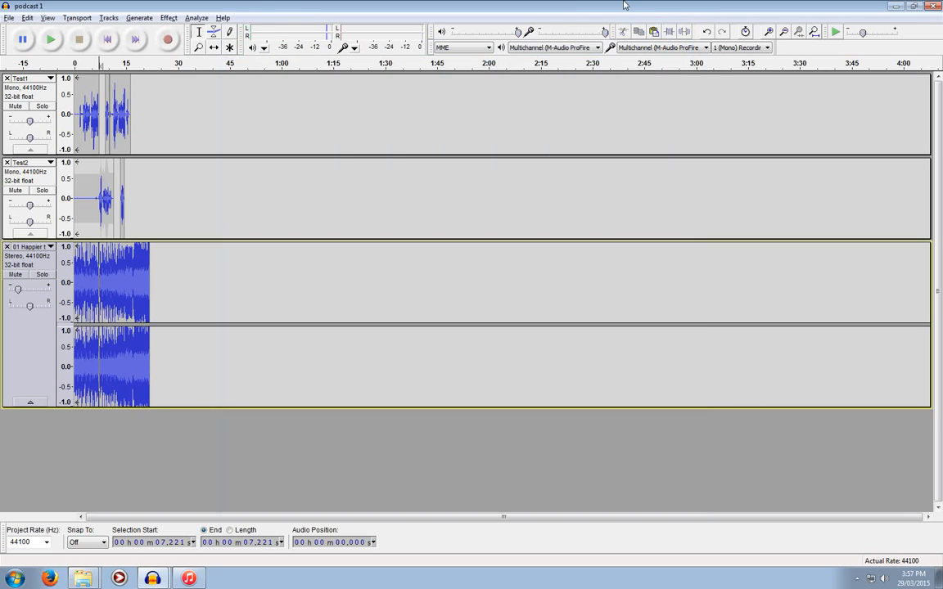